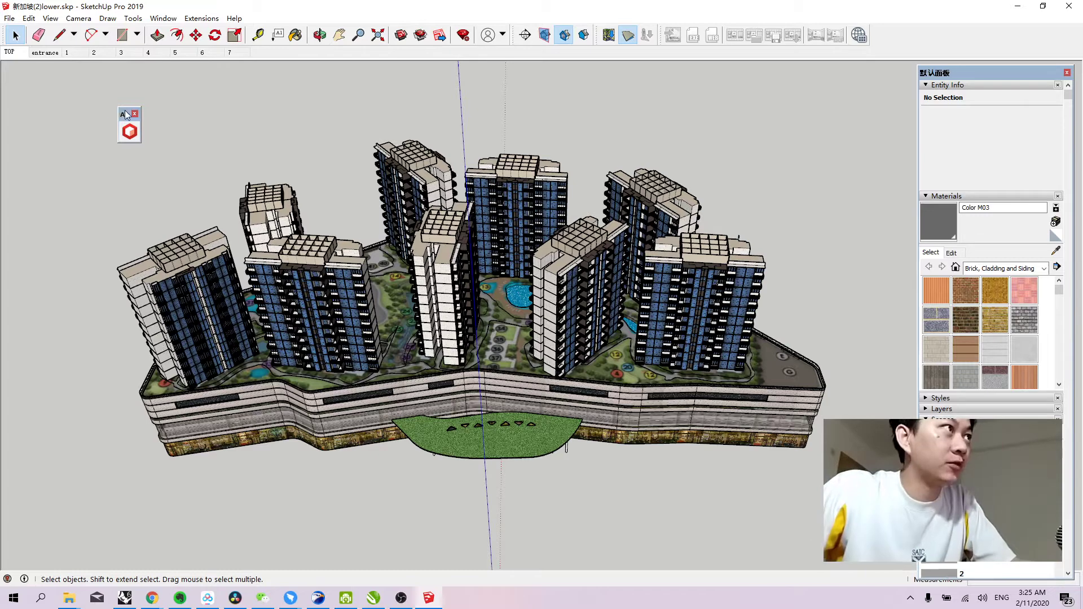
Start a new blank model and delete the default human figure.
left_click_drag(126, 115, 57, 101)
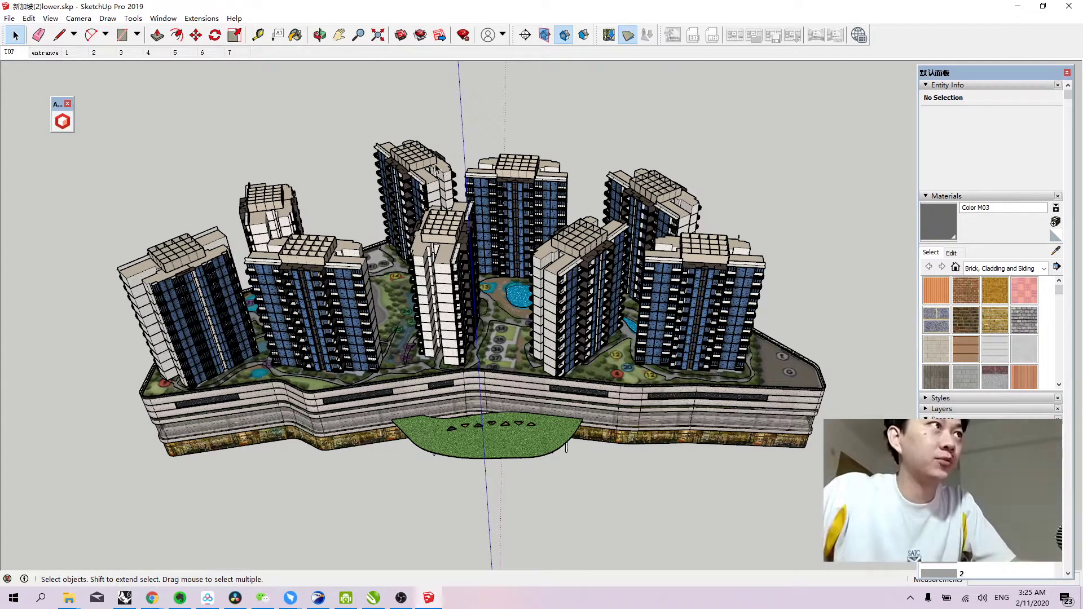
middle_click_drag(437, 170, 435, 193)
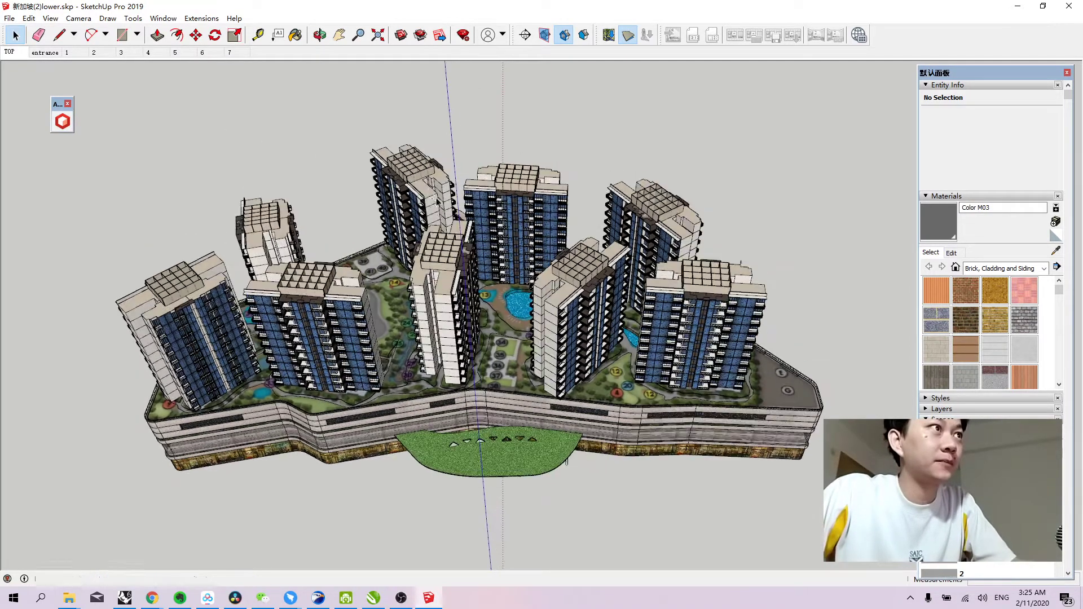
left_click(9, 18)
left_click(27, 28)
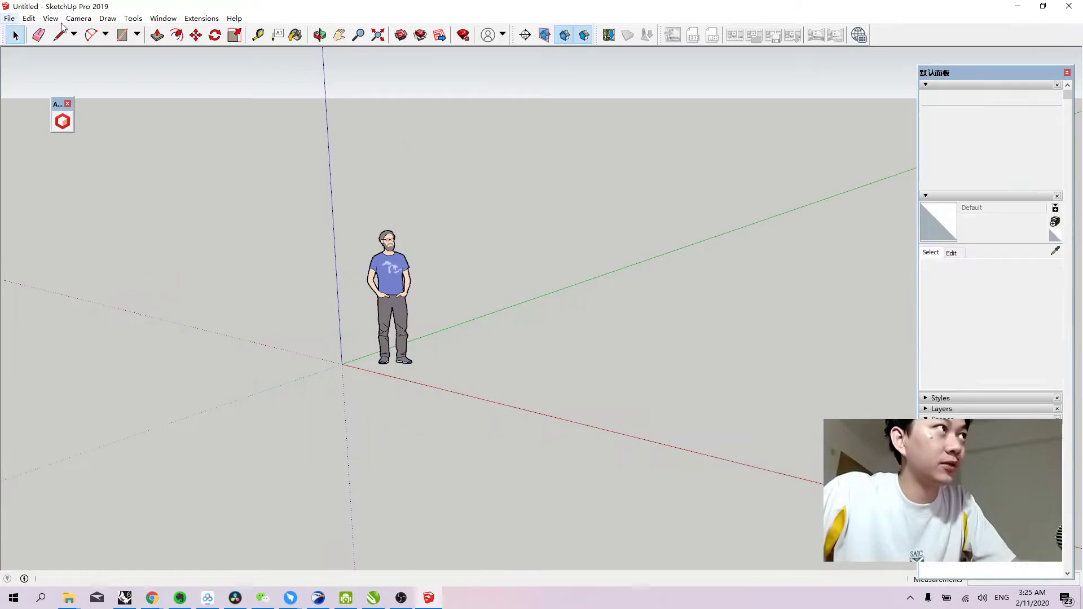
left_click_drag(309, 174, 524, 403)
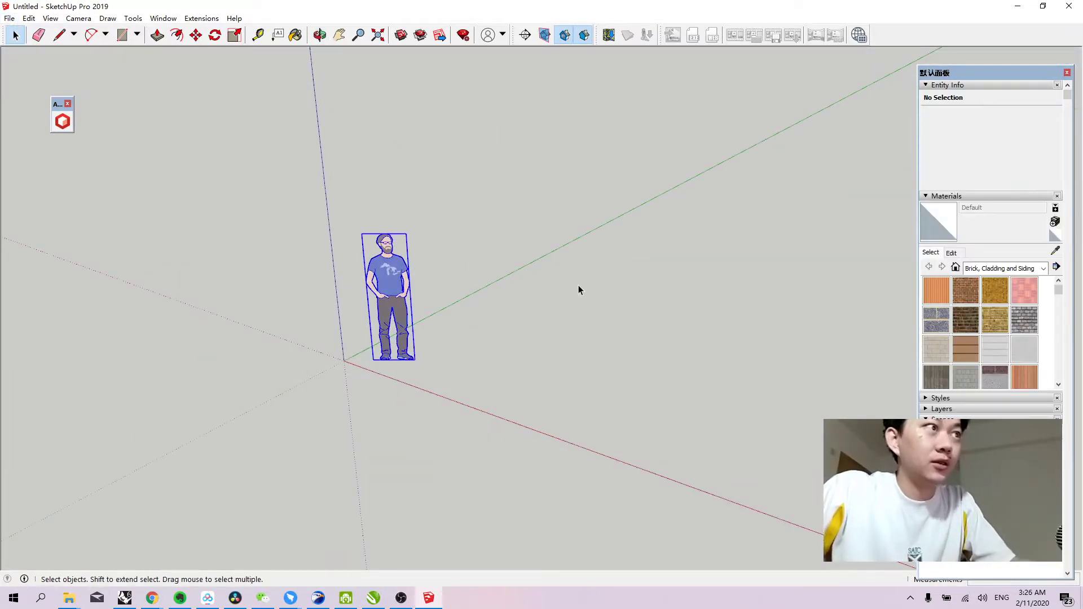
Add a geo-location by importing the satellite region around Sengkang Central and Compassvale Bow at zoom level 18.
left_click(722, 79)
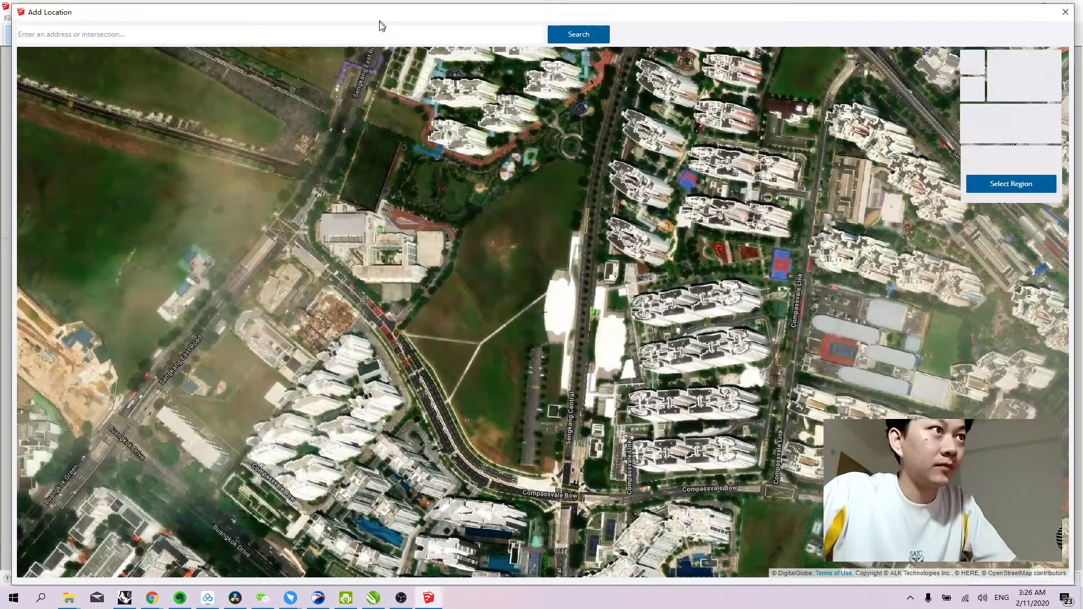
mouse_move(382, 17)
left_mouse_down()
mouse_move(370, 53)
mouse_move(380, 7)
left_mouse_up()
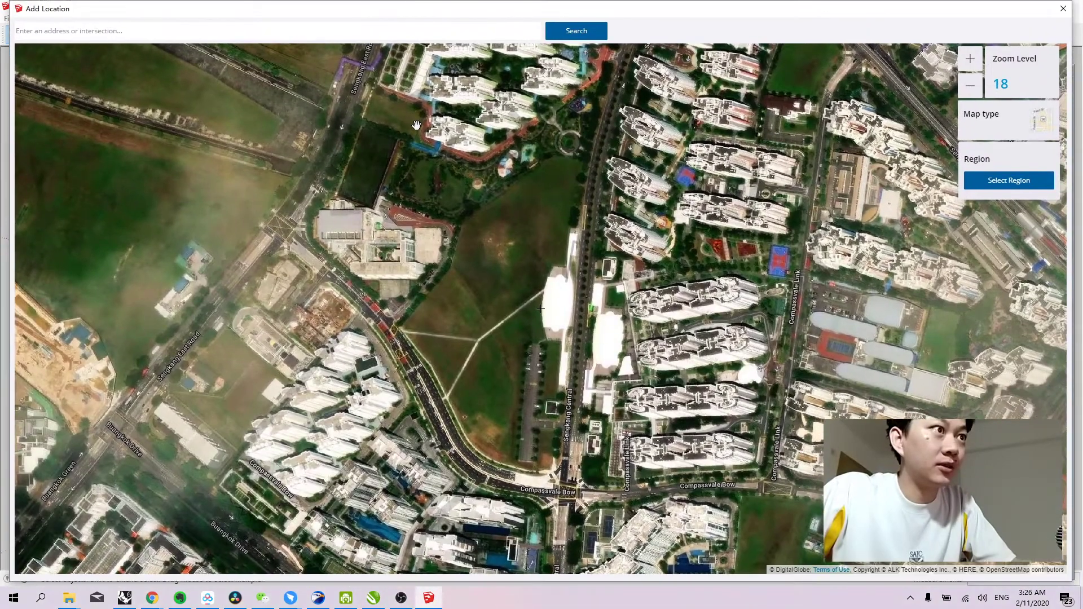
scroll(468, 271, "down", 1)
scroll(512, 286, "up", 1)
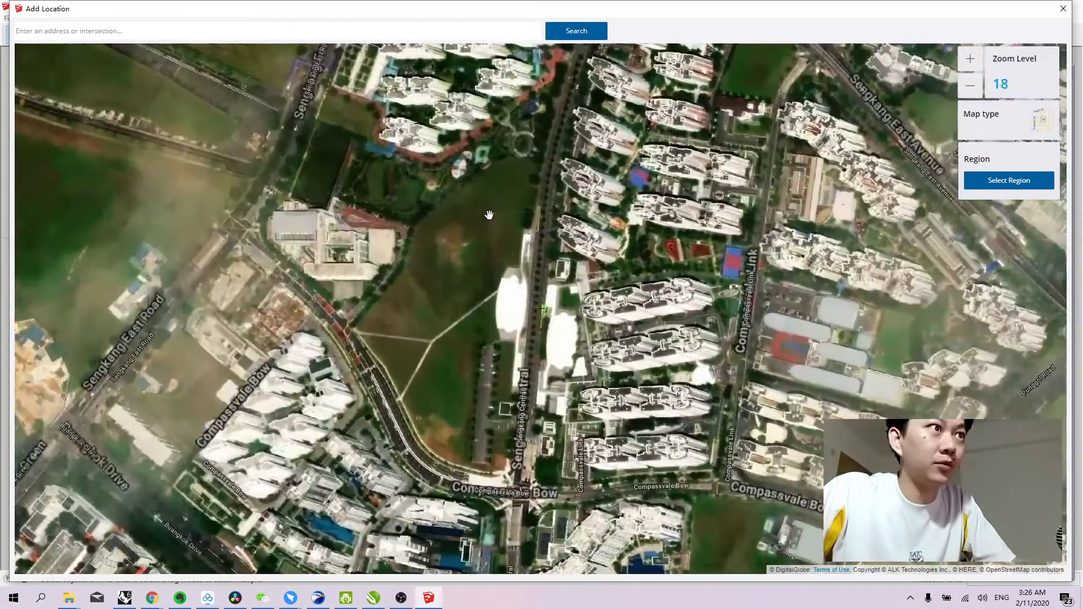
left_click_drag(512, 287, 500, 283)
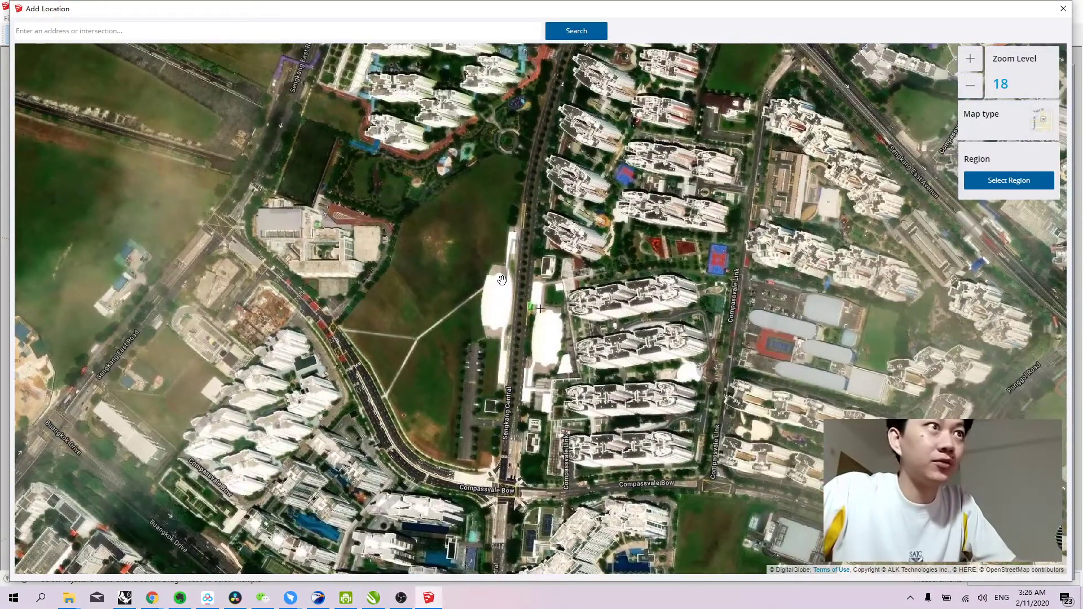
scroll(502, 279, "down", 3)
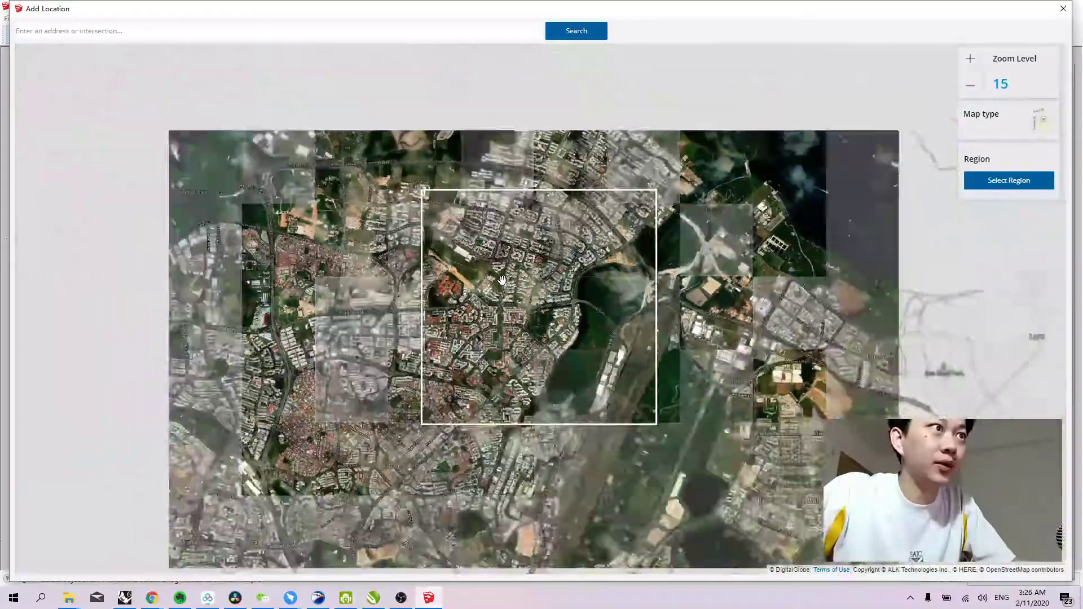
scroll(505, 282, "up", 2)
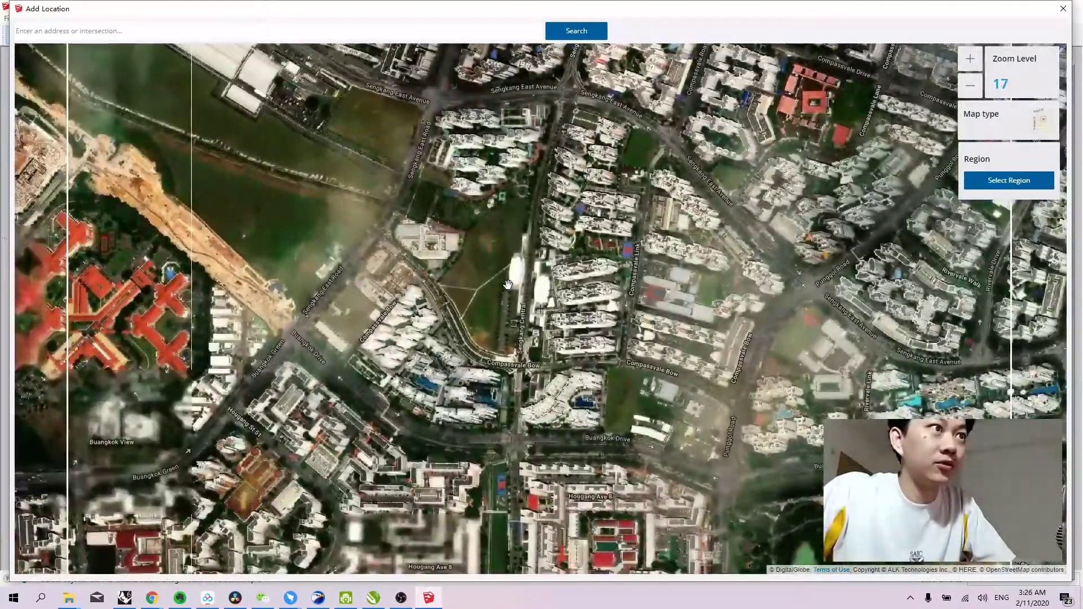
scroll(508, 285, "up", 1)
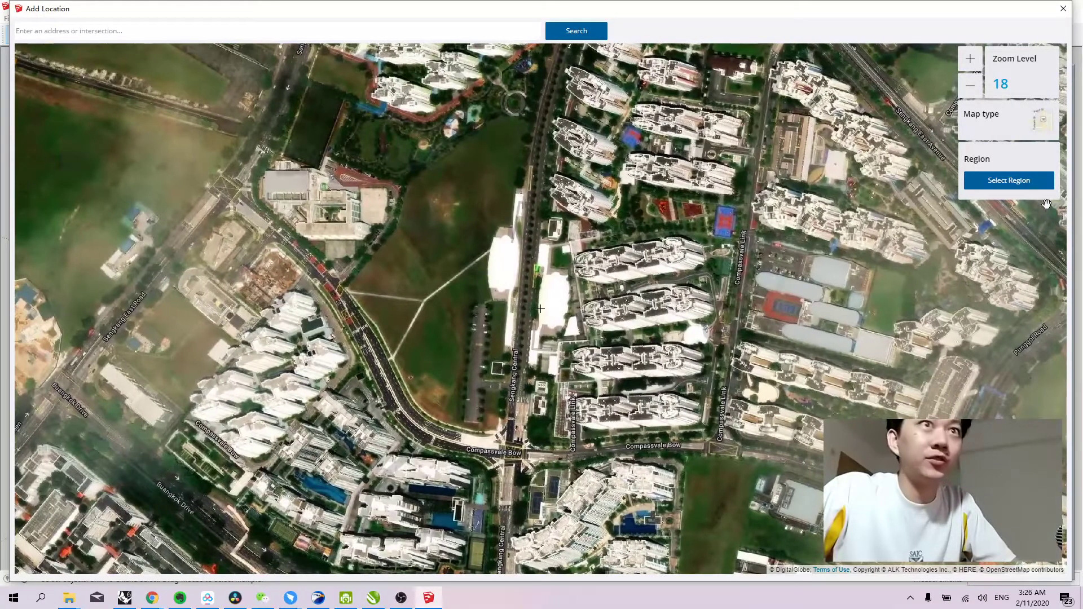
left_click(1015, 182)
left_click(1004, 178)
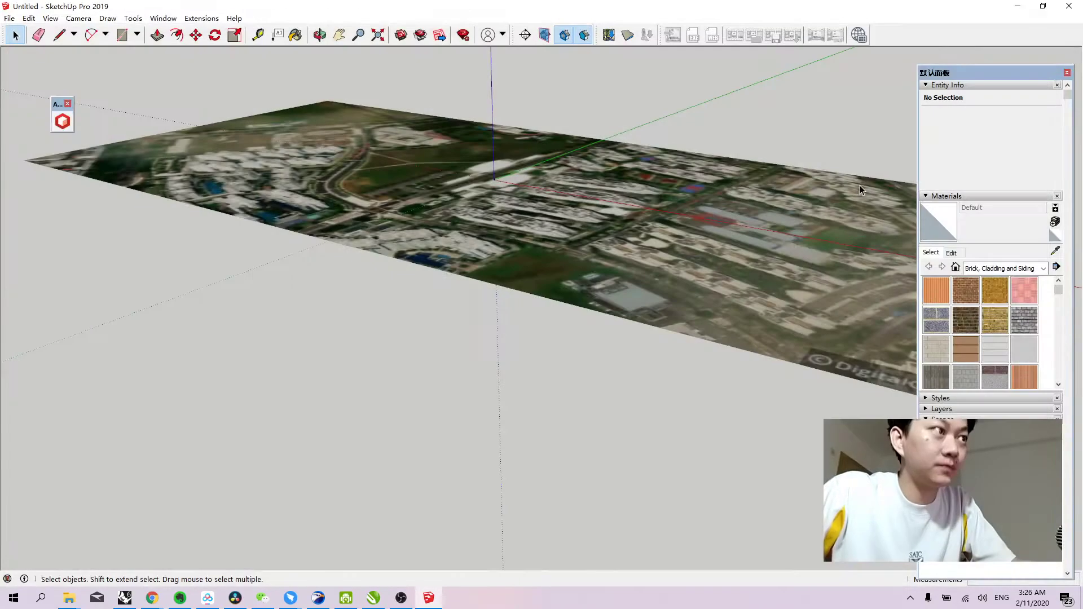
Outline the empty green plot beside the curved road as a closed polygon with the Line tool.
mouse_move(696, 138)
middle_mouse_down()
mouse_move(670, 222)
mouse_move(523, 374)
mouse_move(451, 316)
middle_mouse_up()
left_click(59, 35)
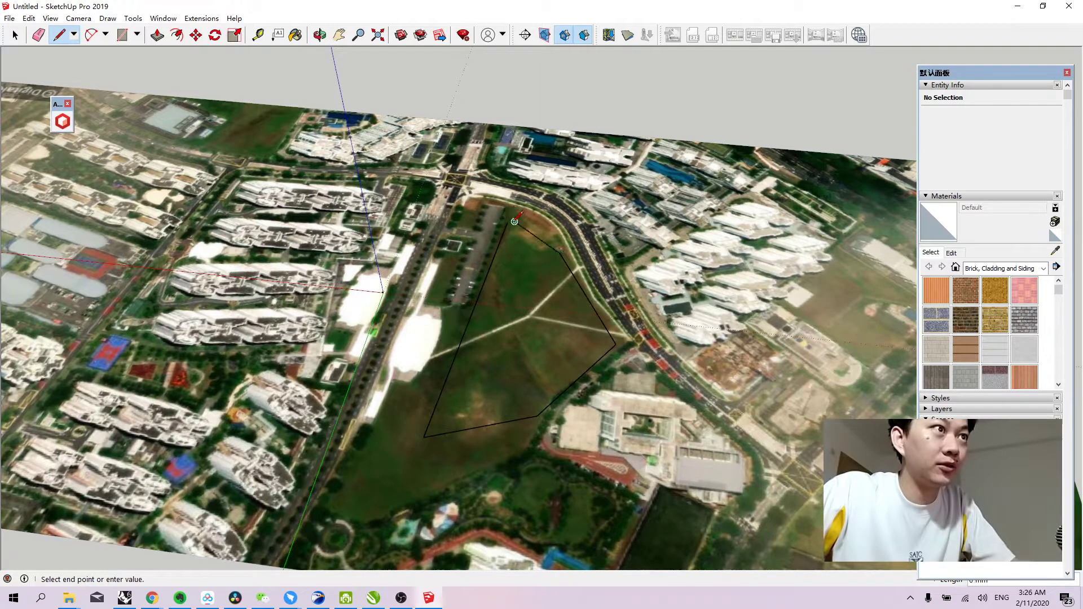
left_click(511, 222)
Extrude the plot outline upward into a tall building block with Push/Pull.
key("space")
left_click(533, 291)
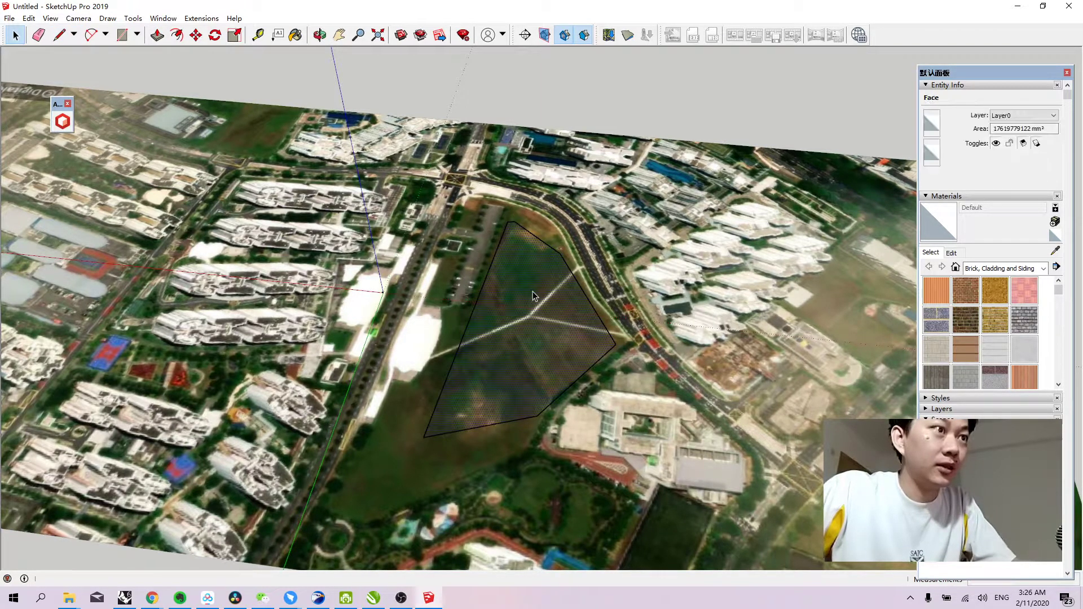
key("p")
left_click_drag(522, 337, 522, 225)
middle_click_drag(524, 265, 483, 154)
key("space")
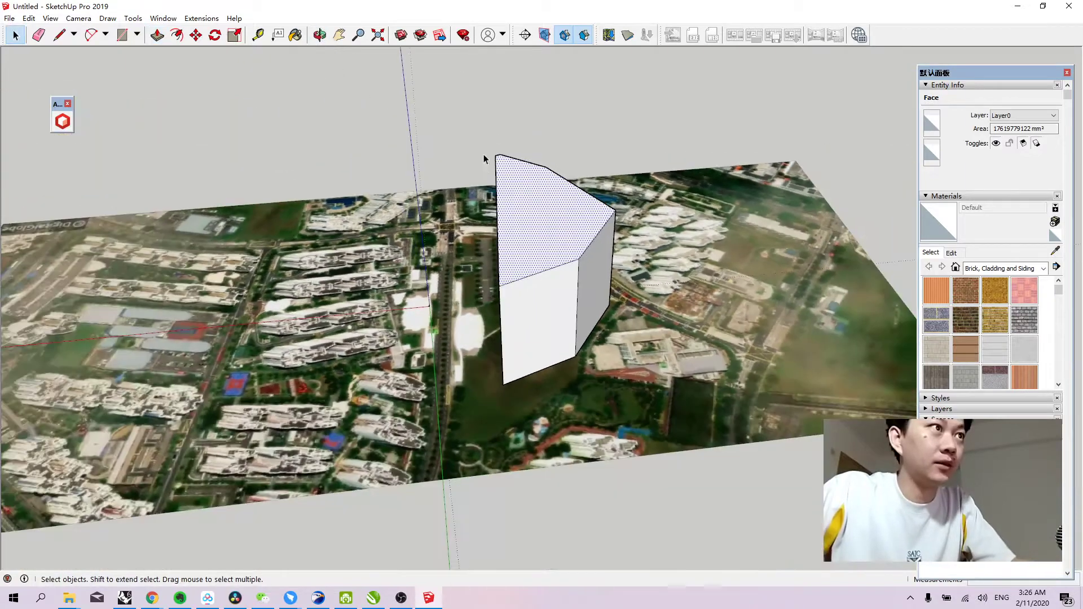
Make all faces and edges of the extruded block into a group.
left_click_drag(430, 108, 685, 449)
right_click(530, 259)
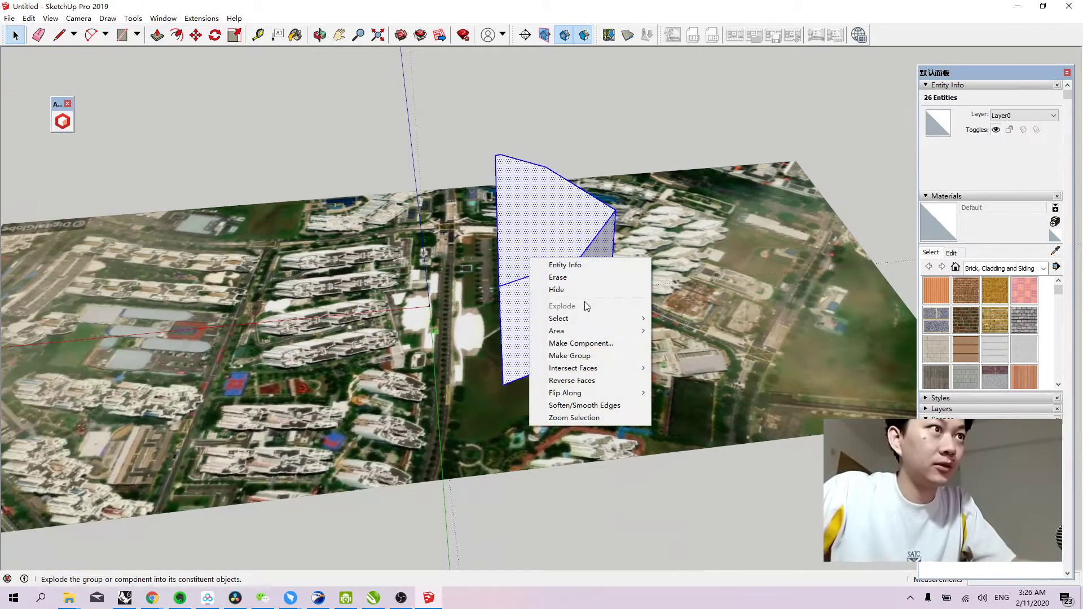
left_click(570, 356)
Save a top view of the block and its surroundings as a scene and rename it "top".
middle_click_drag(439, 259, 488, 261)
scroll(479, 251, "up", 2)
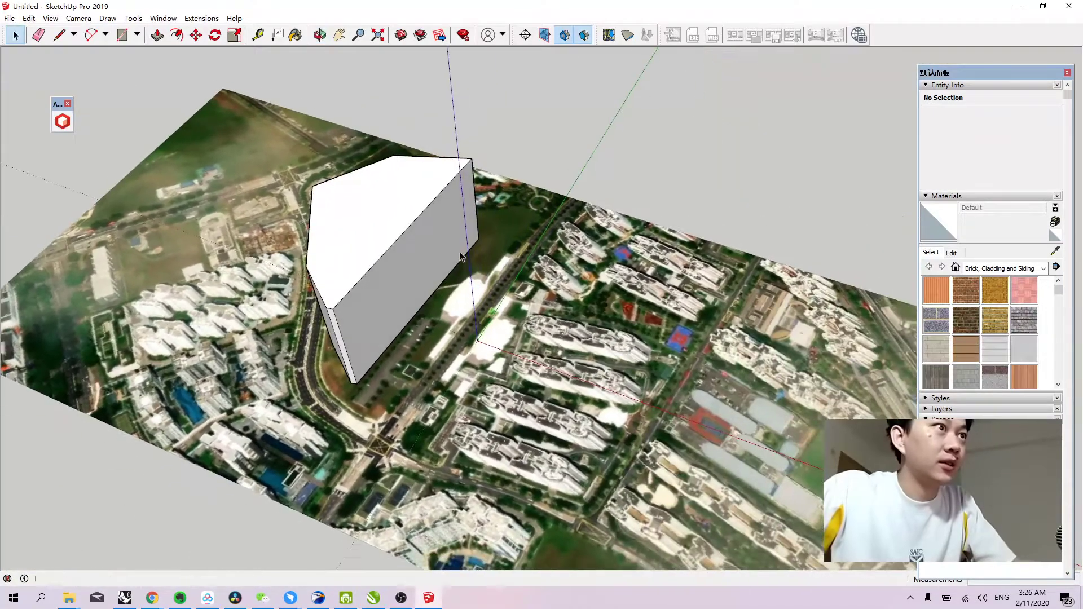
middle_click_drag(468, 220, 454, 195, "shift")
scroll(456, 199, "down", 1)
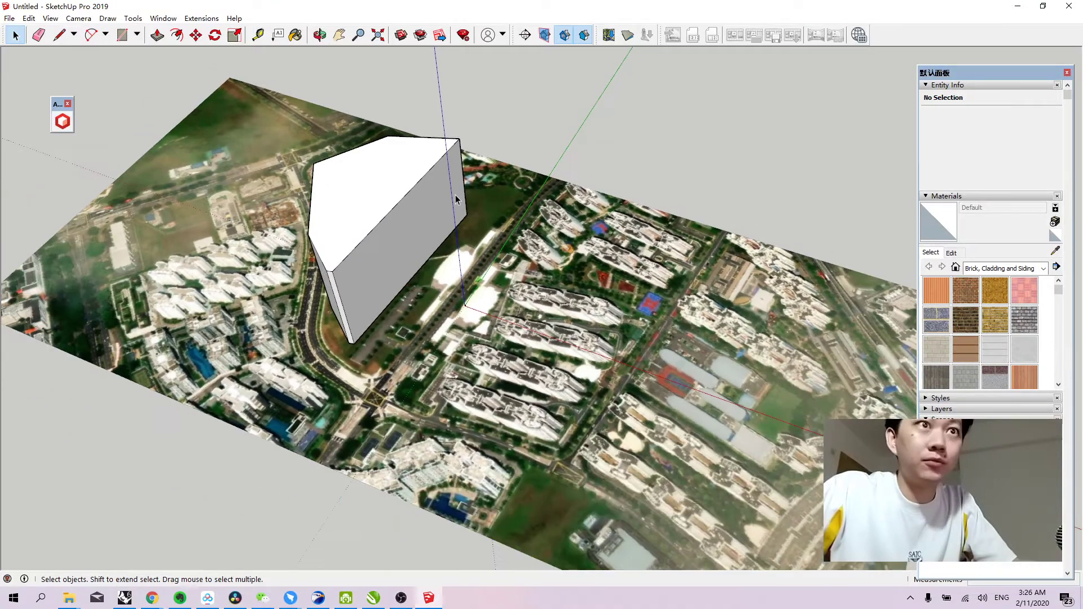
middle_click_drag(234, 255, 361, 291)
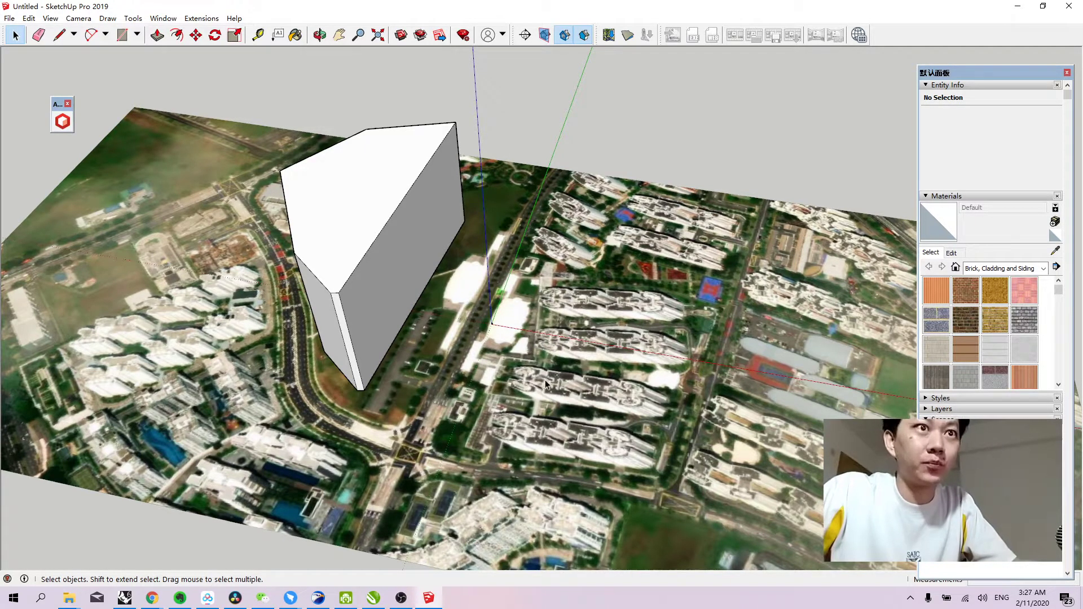
mouse_move(546, 384)
middle_mouse_down()
mouse_move(534, 330)
mouse_move(580, 350)
mouse_move(550, 355)
mouse_move(544, 370)
mouse_move(575, 401)
mouse_move(553, 387)
middle_mouse_up()
scroll(554, 372, "up", 2)
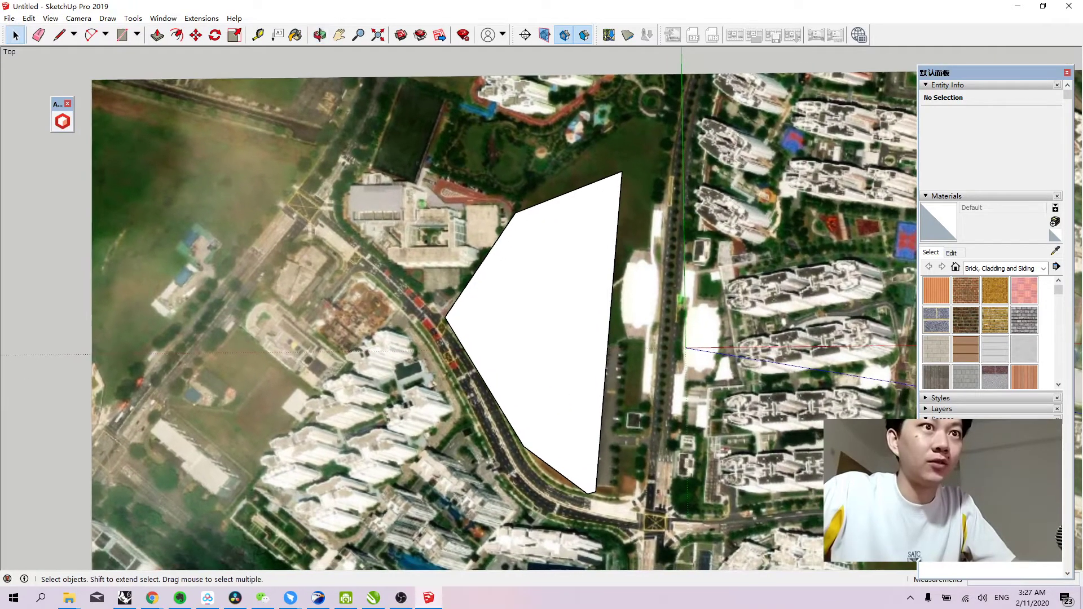
left_click(942, 432)
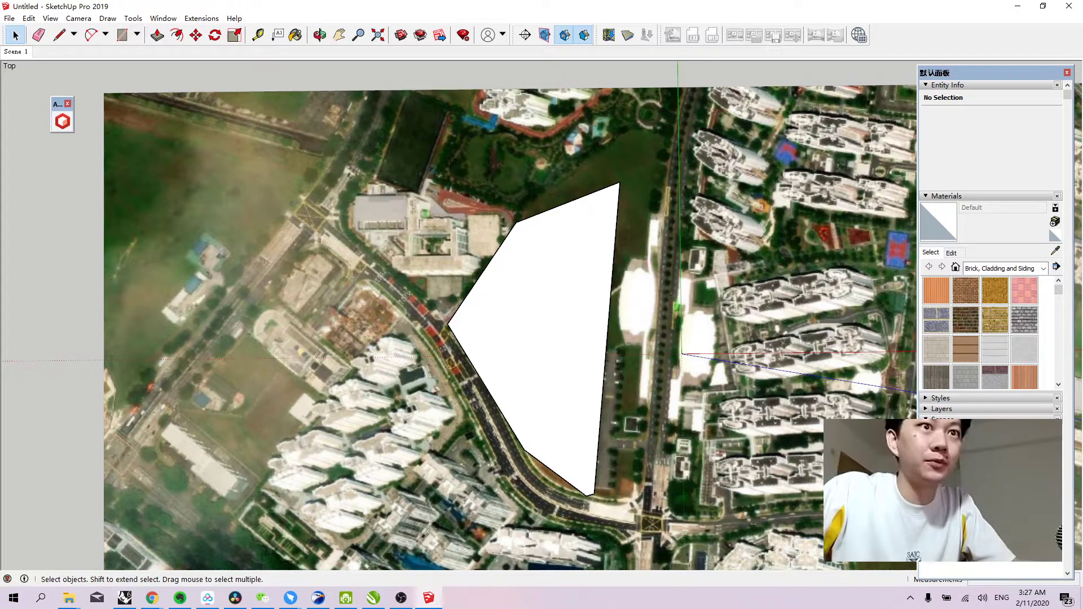
right_click(955, 462)
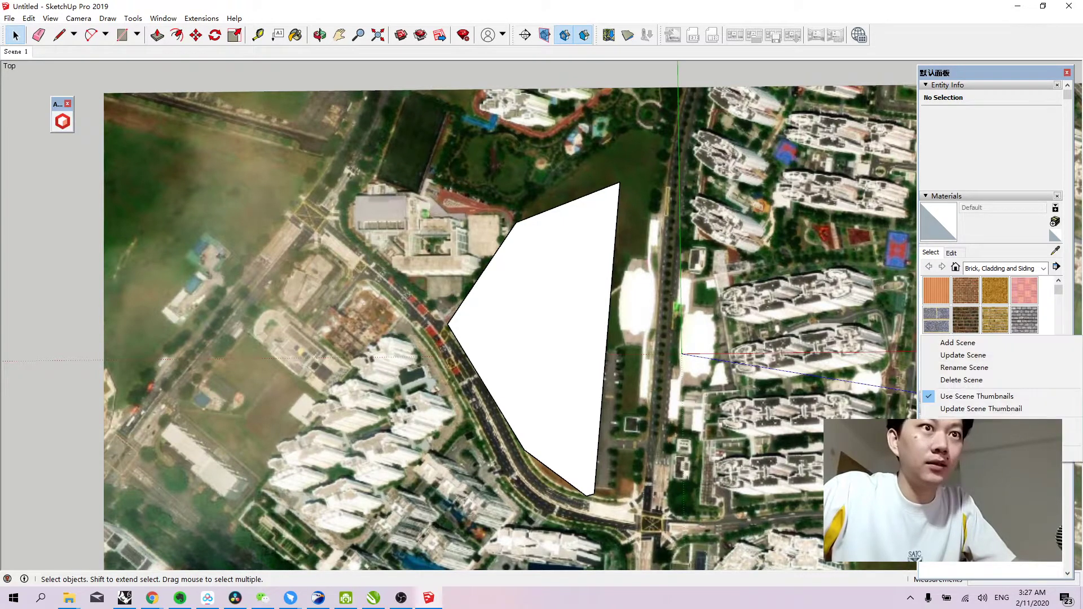
left_click(963, 367)
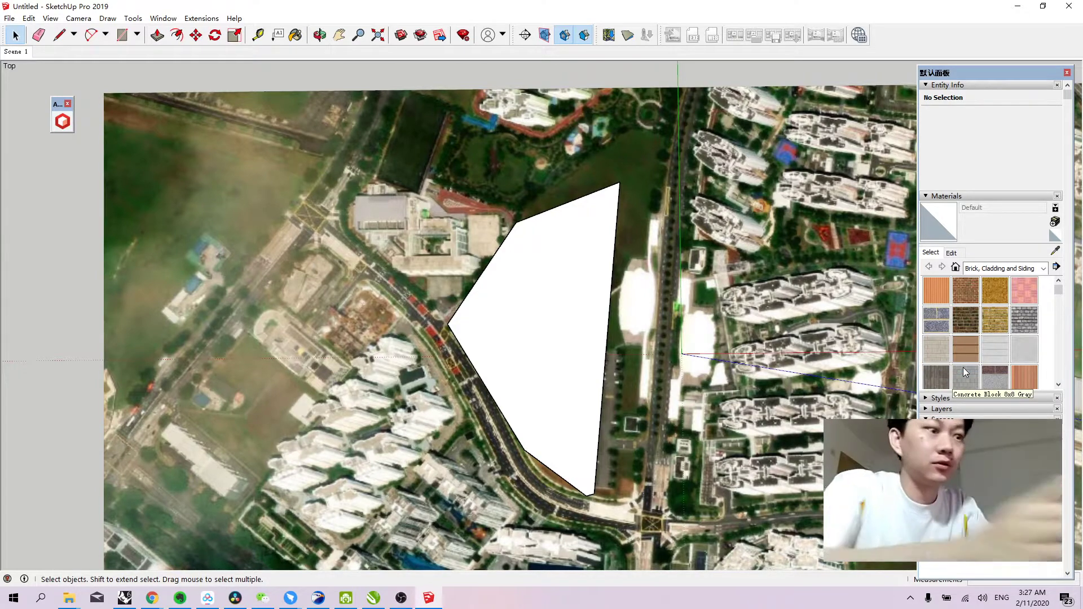
type("top")
key("Return")
Add two more scenes that show the block from different orbited viewpoints.
middle_click_drag(509, 361, 560, 304)
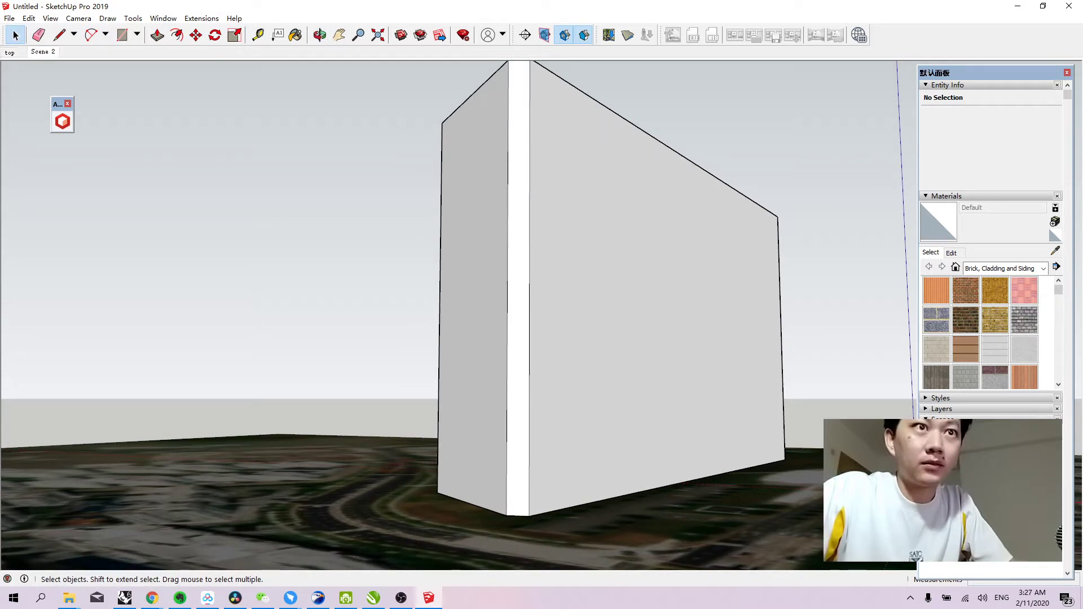
middle_click_drag(560, 304, 489, 320)
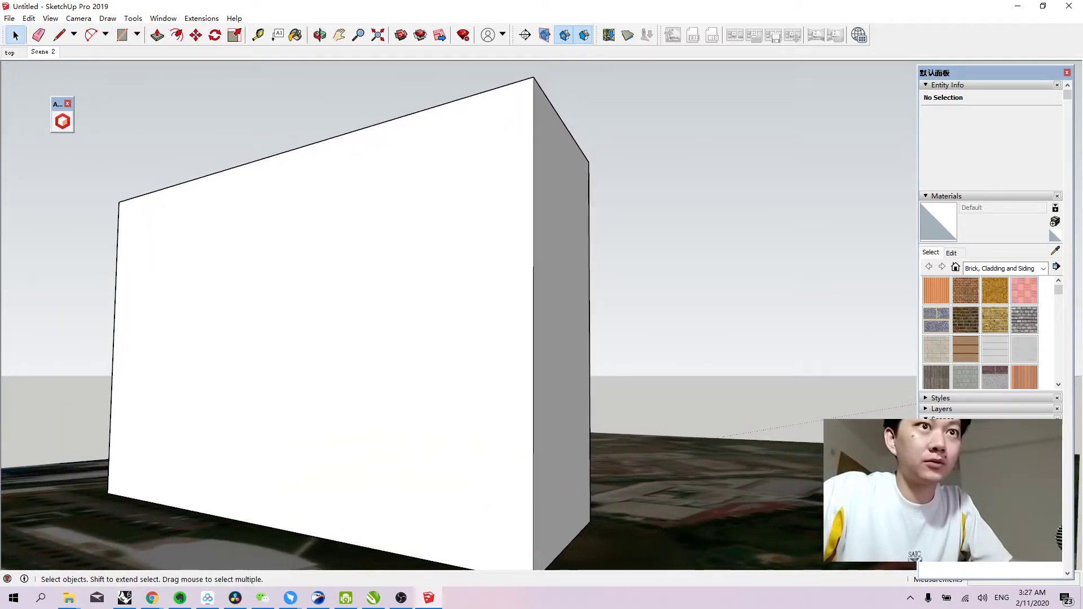
middle_click_drag(679, 316, 394, 350)
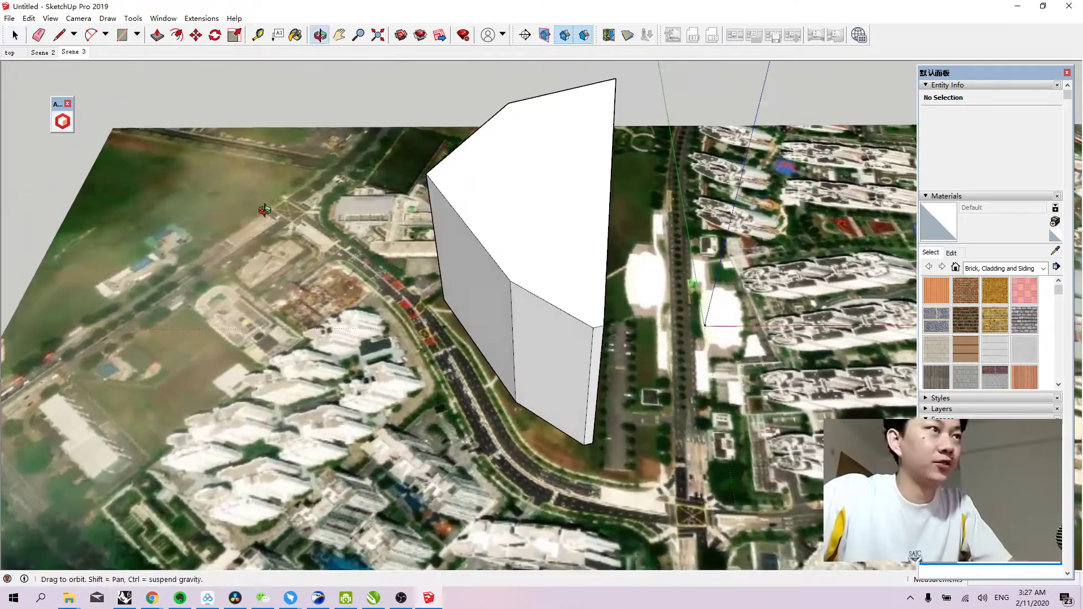
Export the 3D model to the desktop as a Google Earth File (*.kmz) named "test model singapore" and locate the file there.
left_click(9, 18)
mouse_move(23, 206)
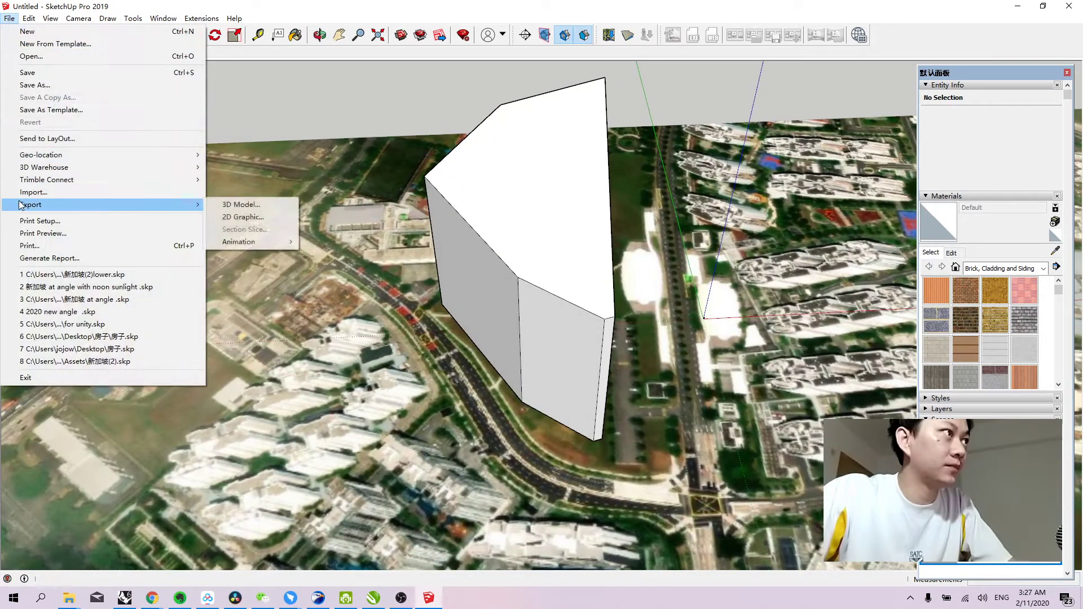
left_click(235, 205)
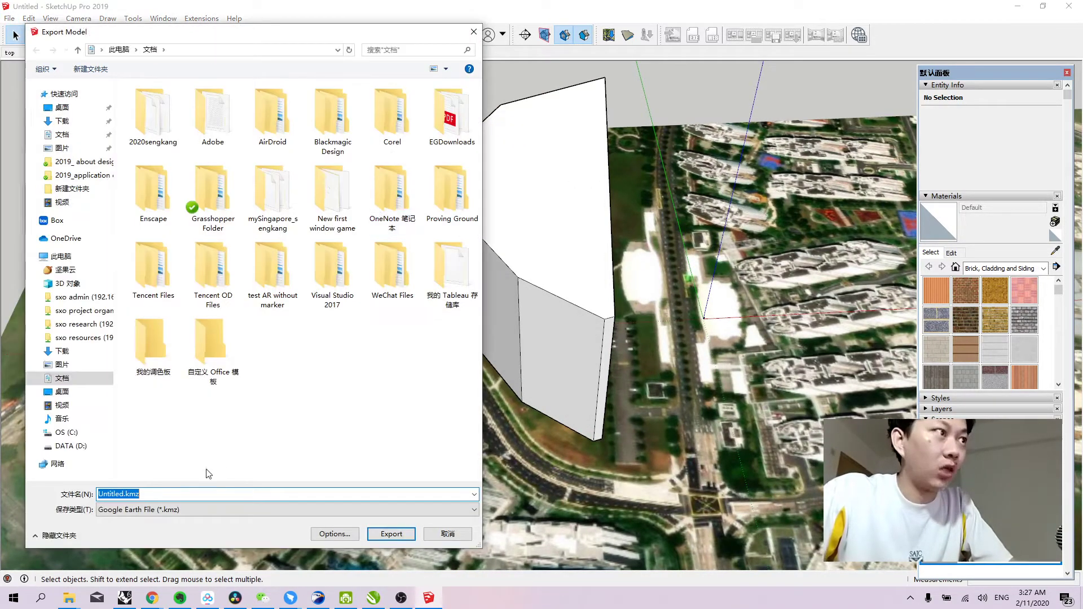
left_click(134, 513)
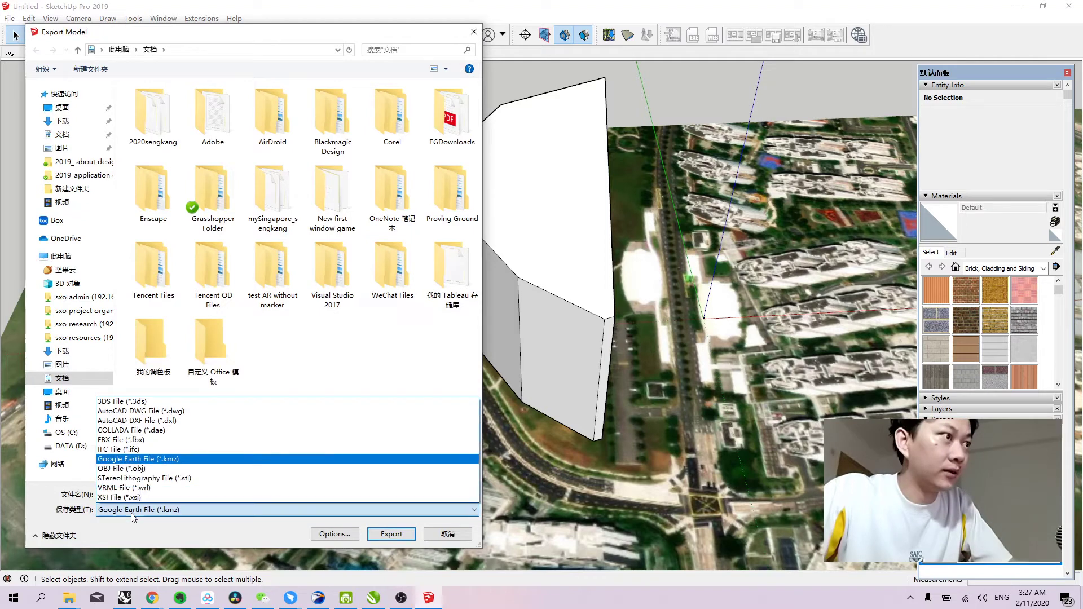
left_click(141, 465)
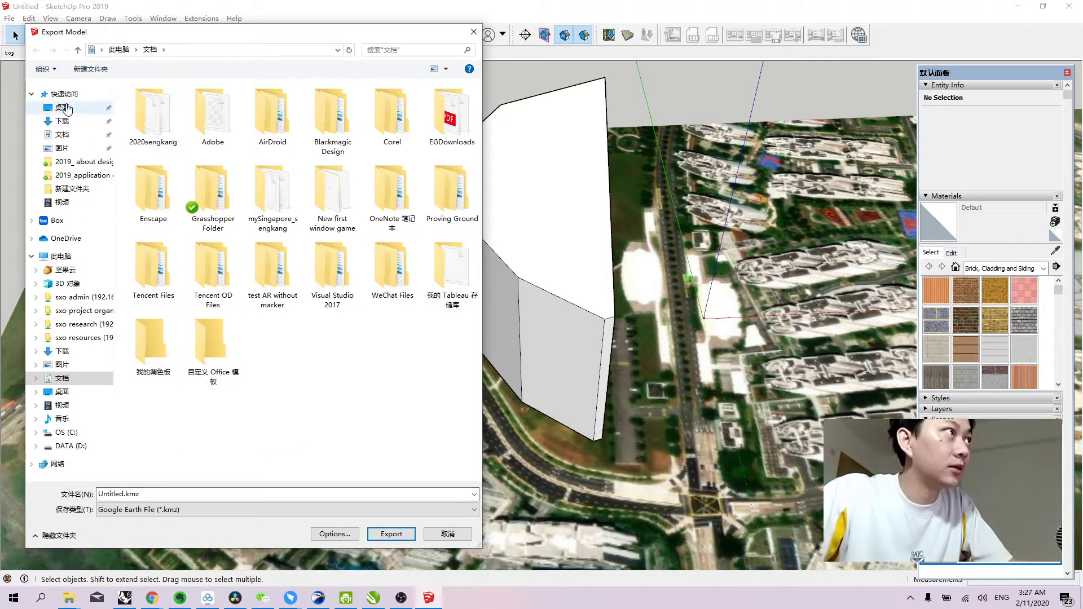
left_click(59, 108)
left_click(191, 494)
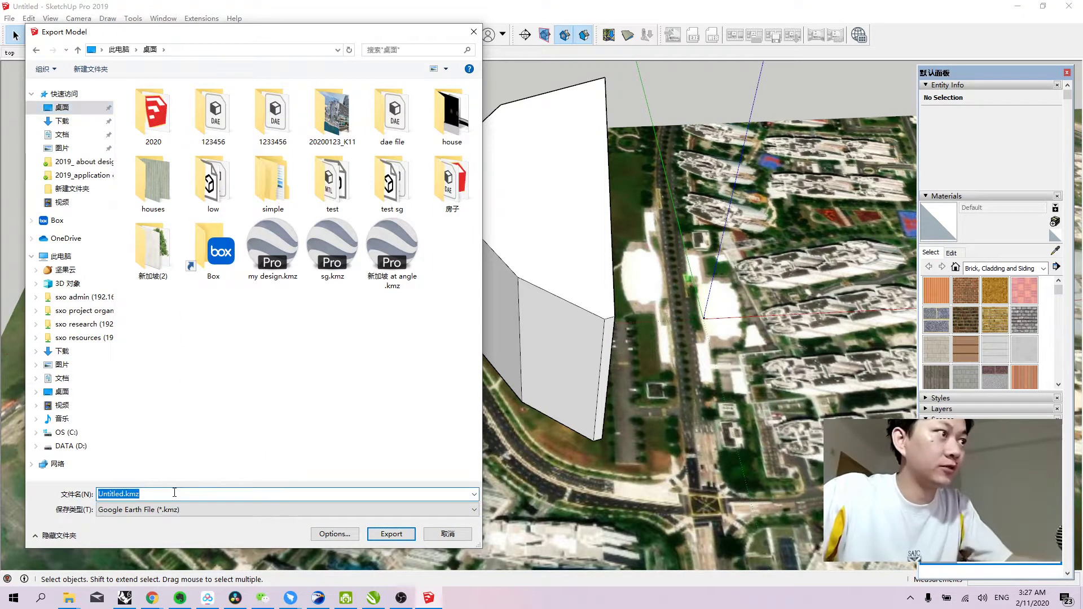
type("test model singapore")
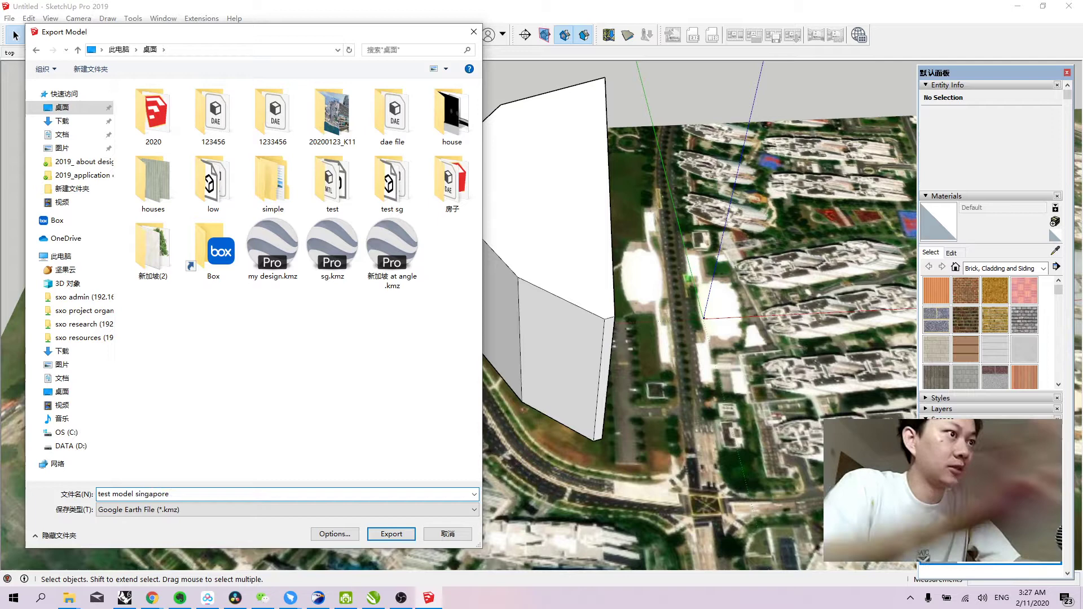
key("Return")
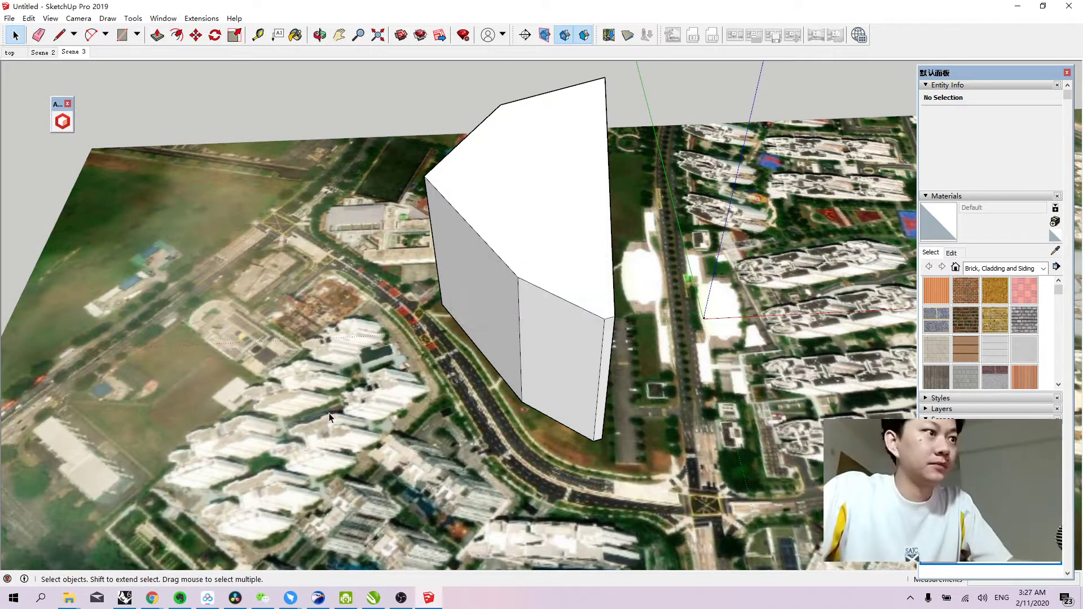
key("super+d")
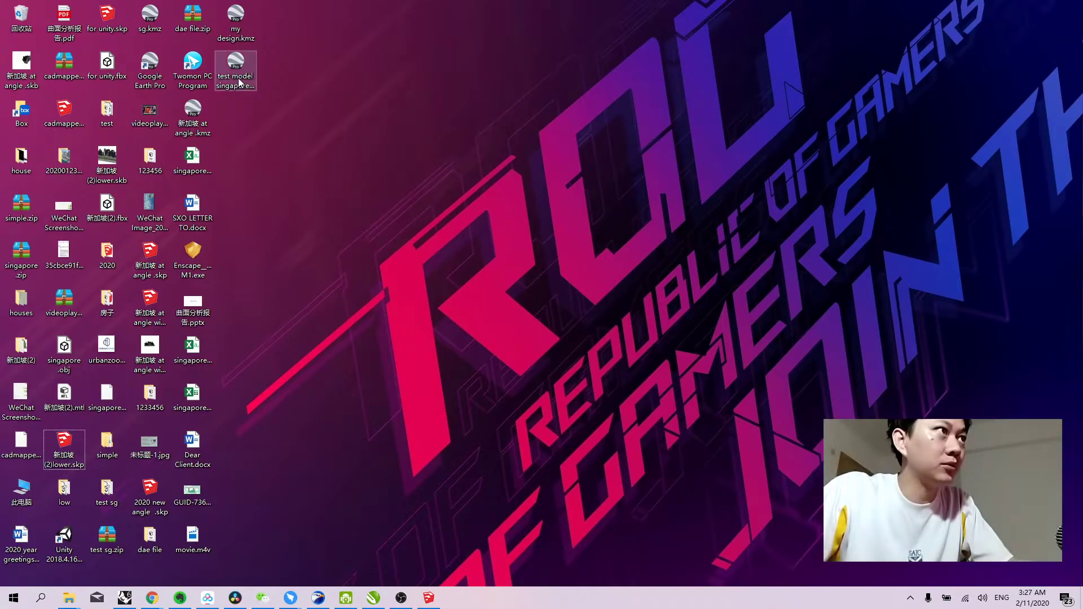
left_click(247, 89)
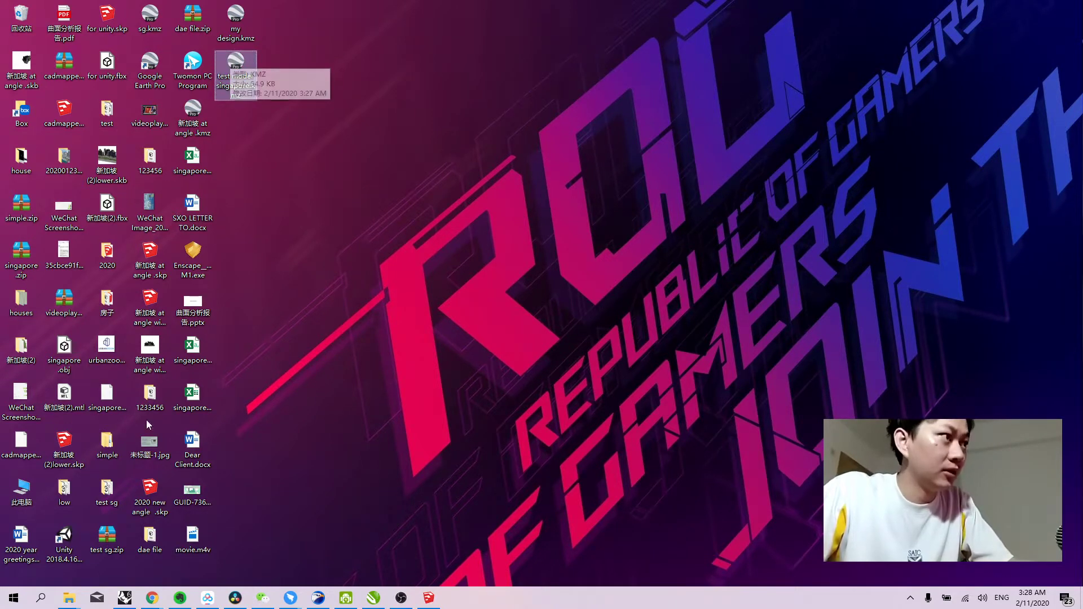
mouse_move(155, 597)
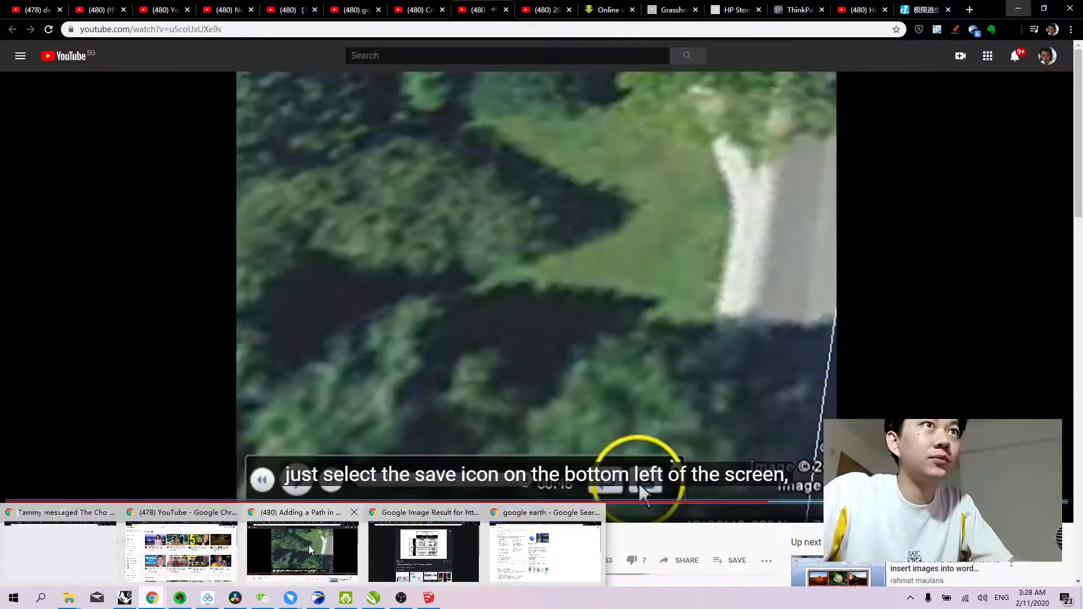
left_click(309, 545)
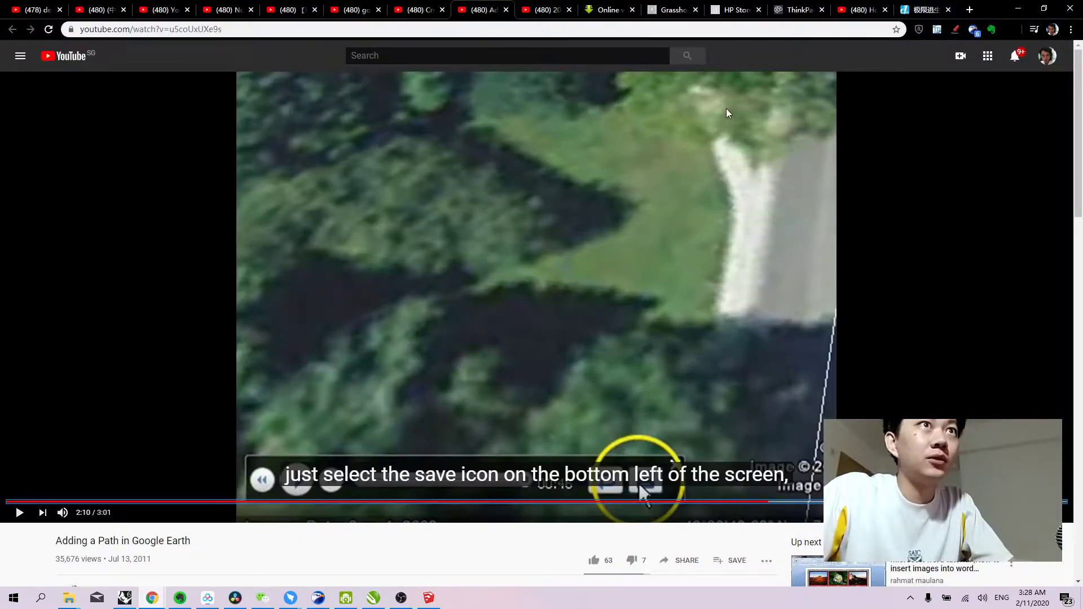
left_click(739, 8)
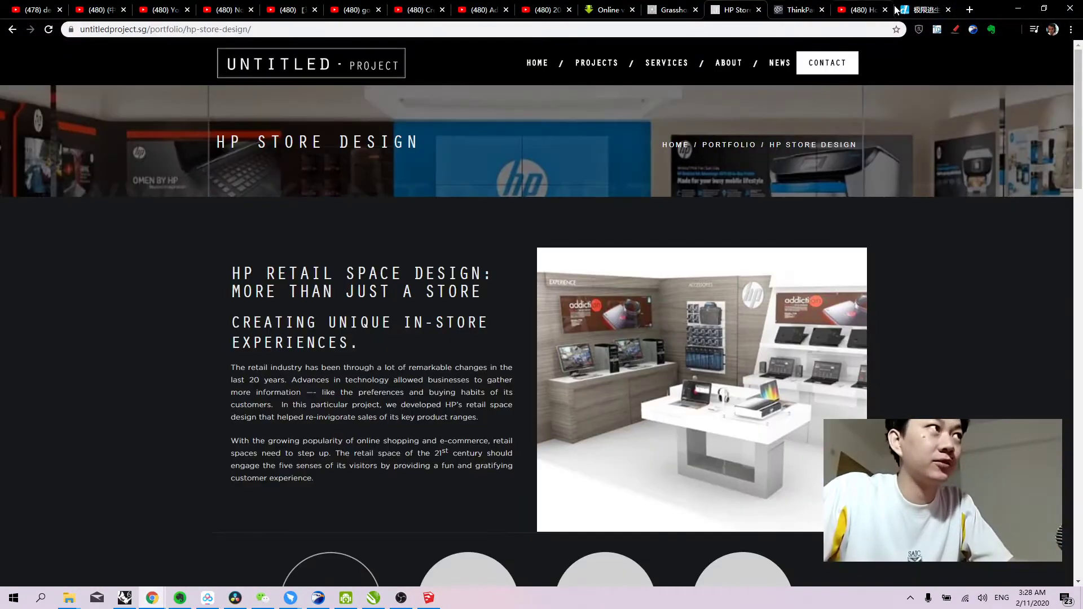
left_click(1019, 9)
mouse_move(152, 597)
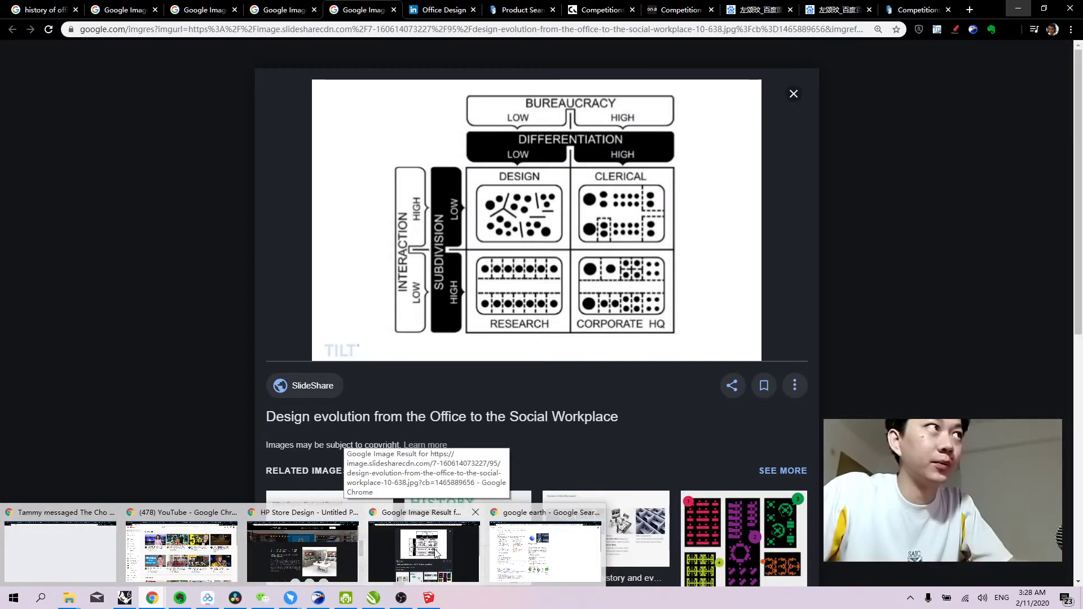
left_click(436, 553)
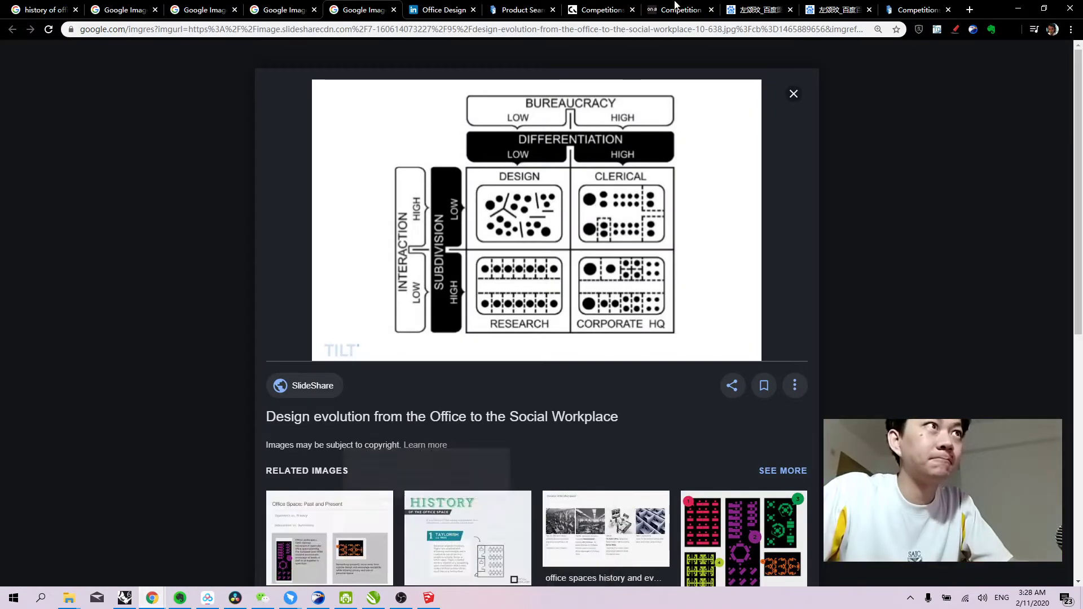
left_click(1017, 9)
Open the exported "test model singapore" KMZ file from the desktop in Google Earth Pro and expand its folder in Places.
double_click(246, 58)
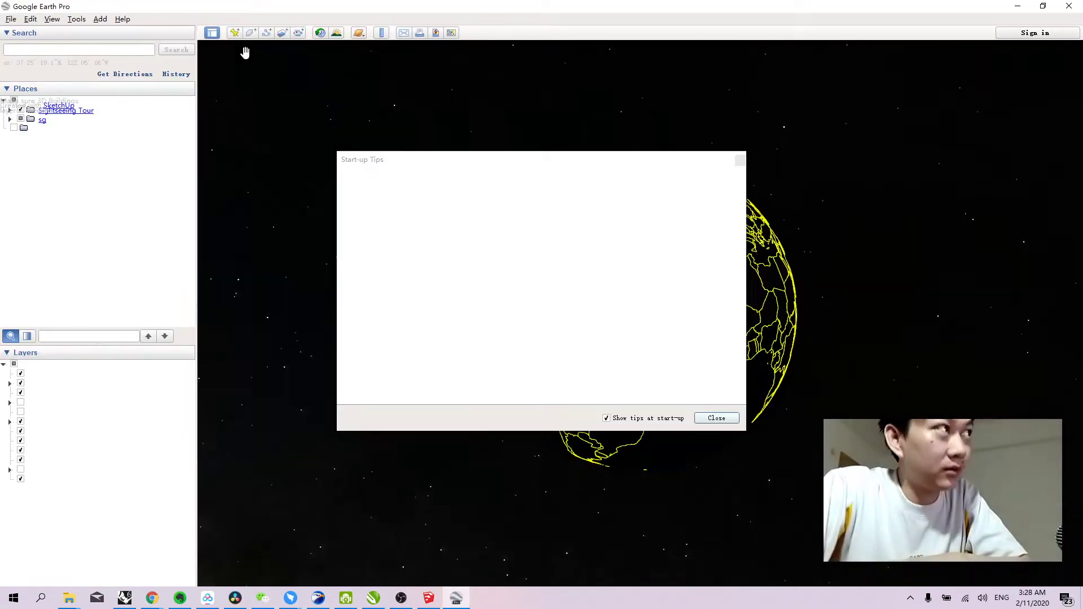
left_click(716, 418)
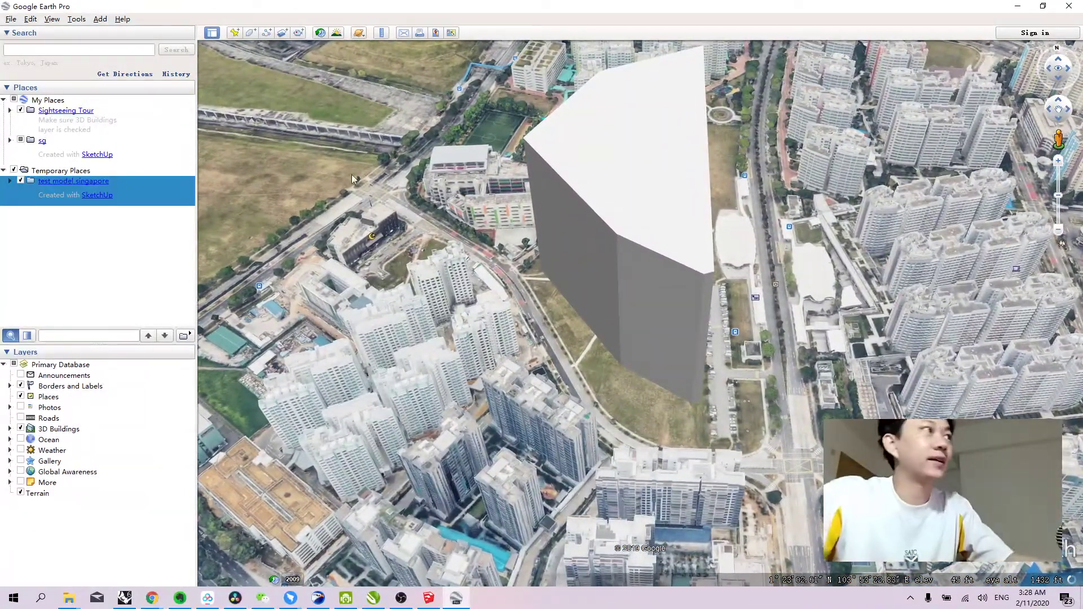
left_click(10, 181)
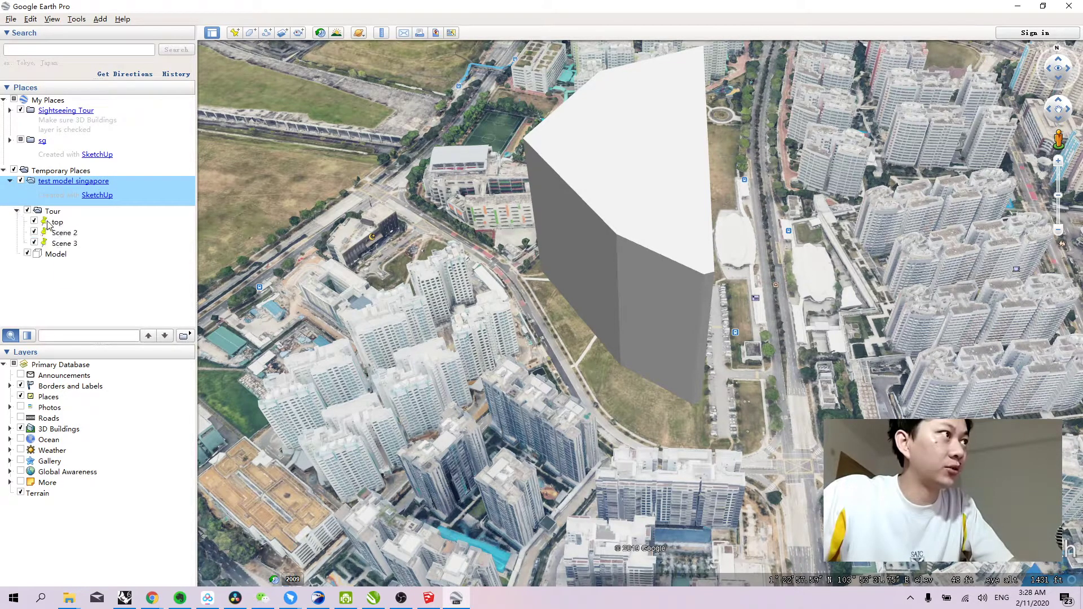
Fly to the top, Scene 2 and Scene 3 views of the imported model, then return to the top view.
left_click(52, 224)
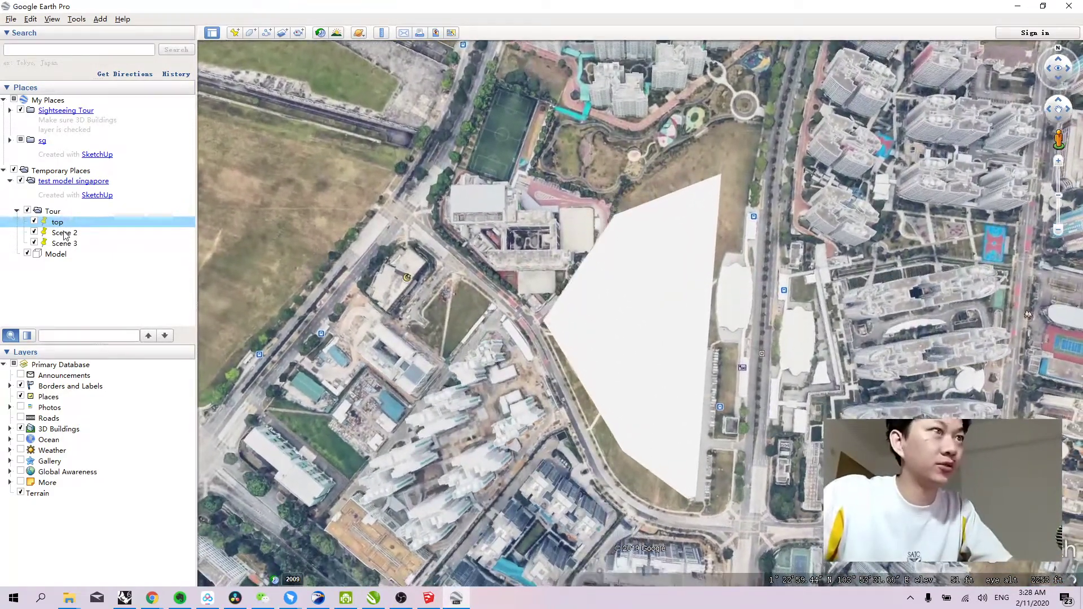
left_click(64, 233)
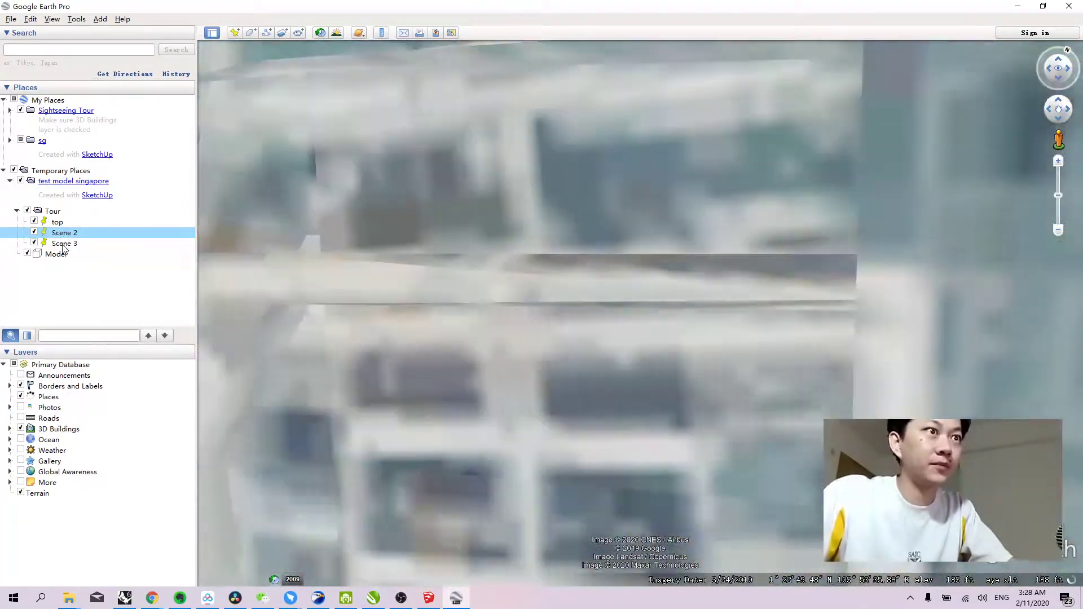
double_click(62, 244)
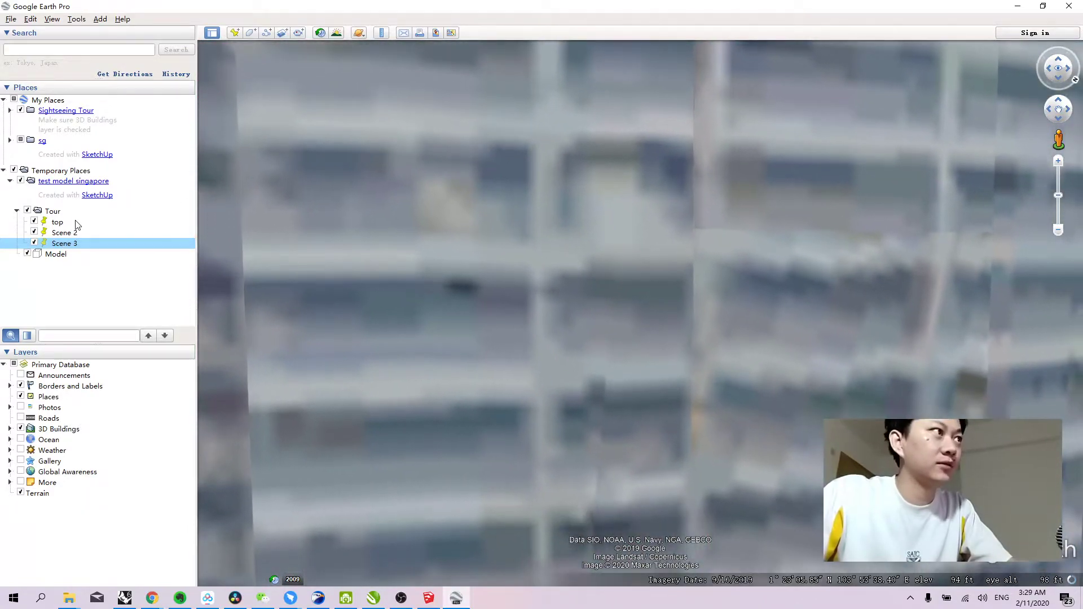
double_click(57, 222)
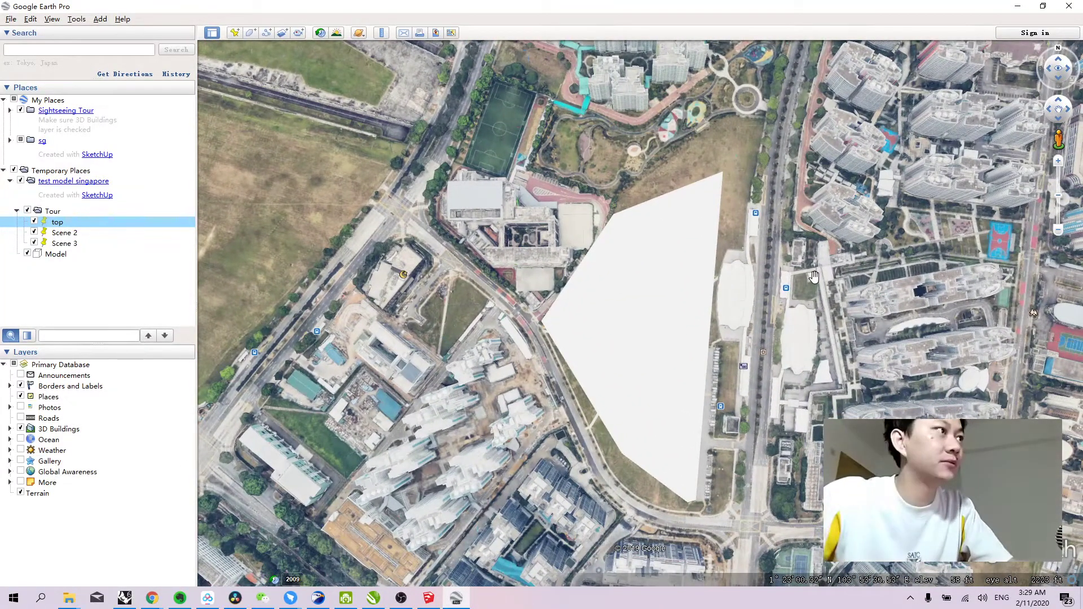
left_click(89, 270)
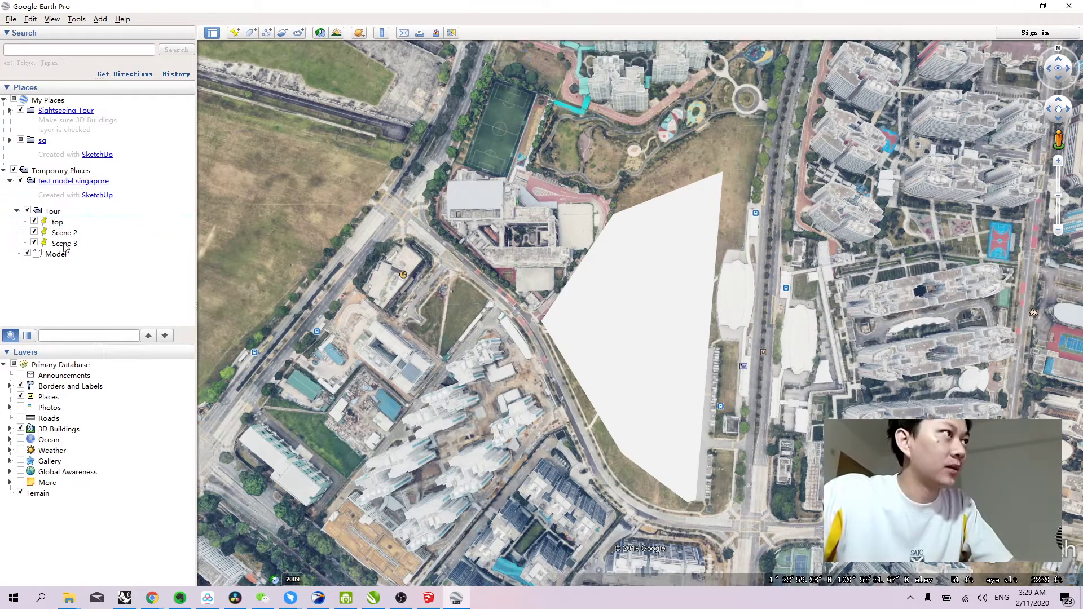
left_click(17, 212)
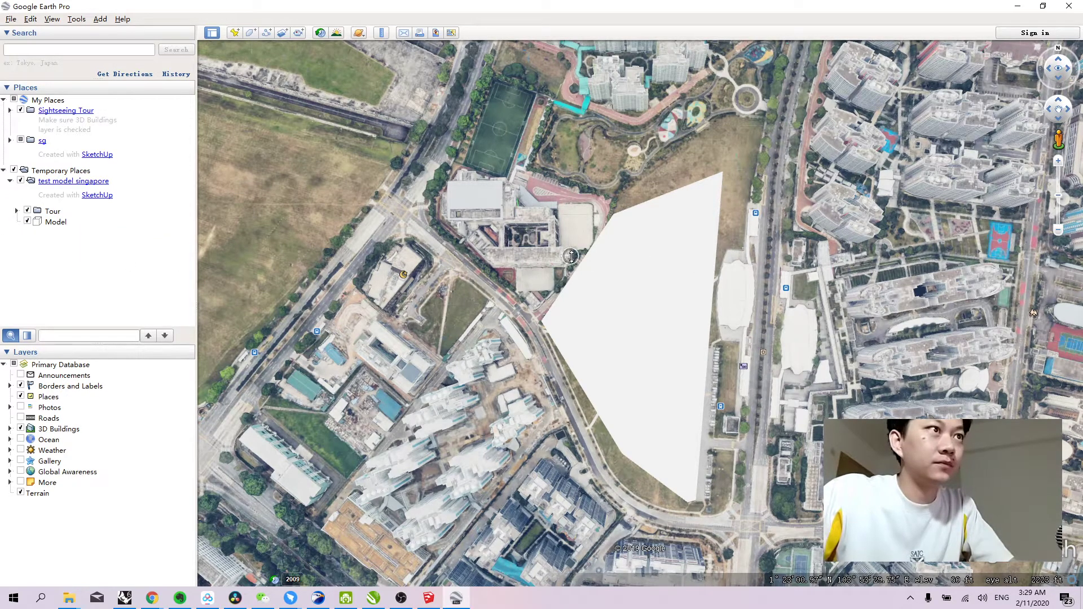
Start a new path in the map area around the block and name it "path 1".
scroll(571, 257, "down", 5)
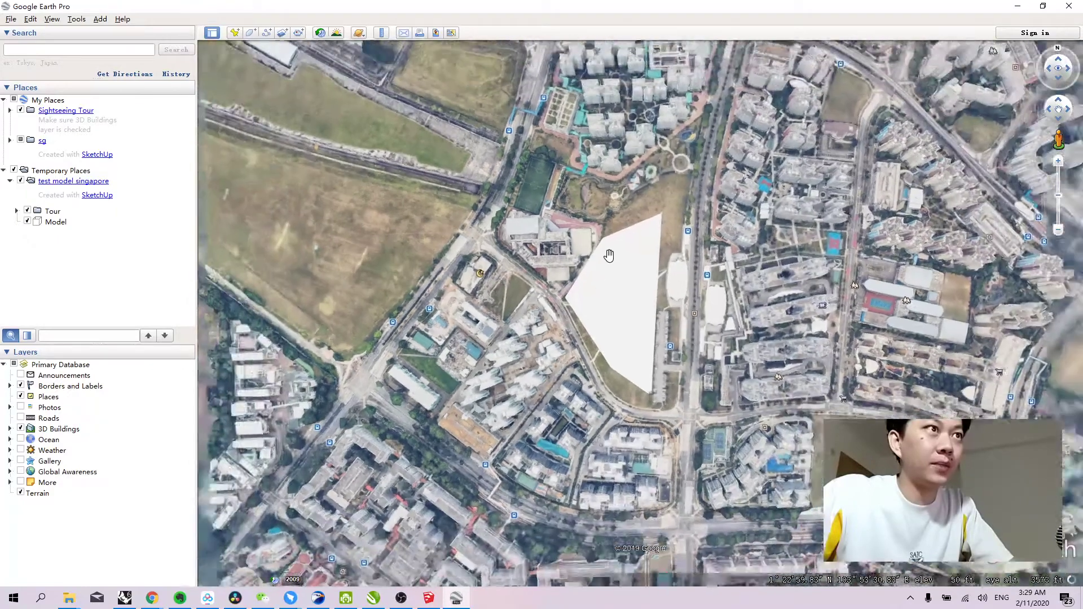
scroll(609, 255, "up", 2)
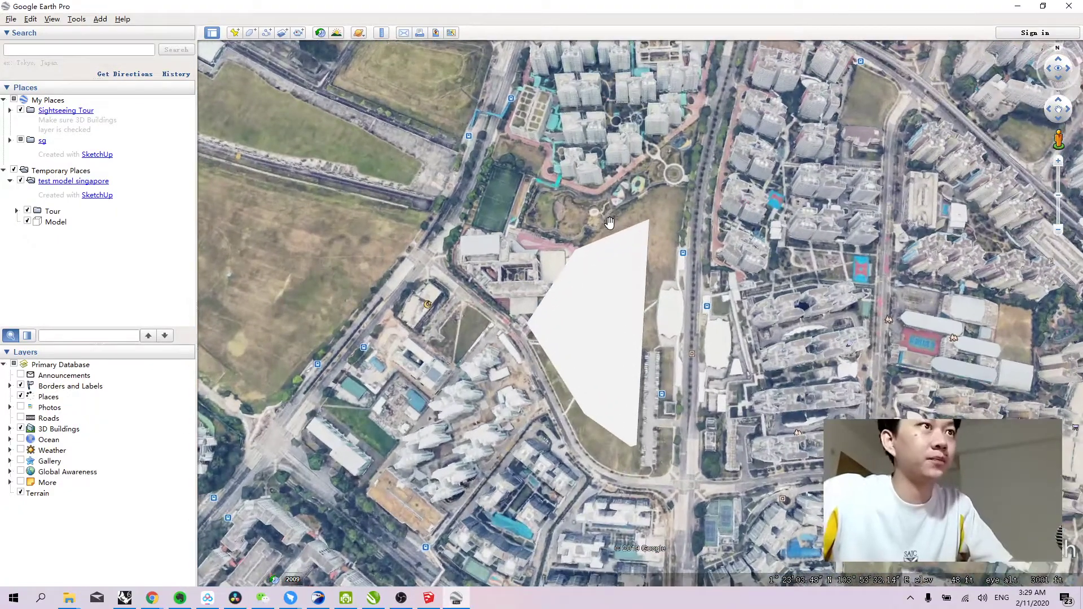
scroll(587, 258, "down", 3)
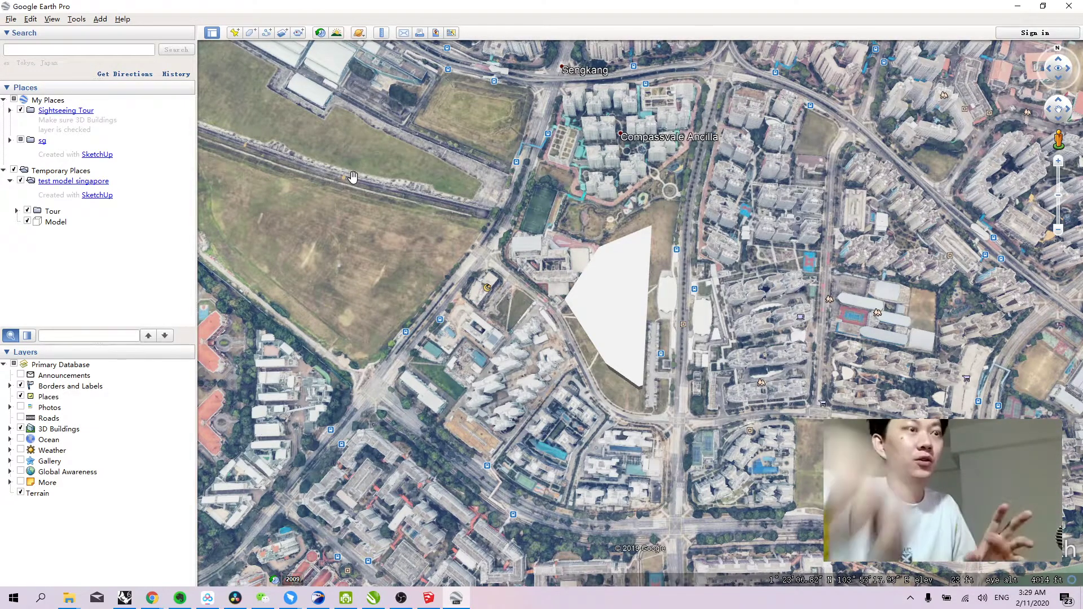
left_click(268, 33)
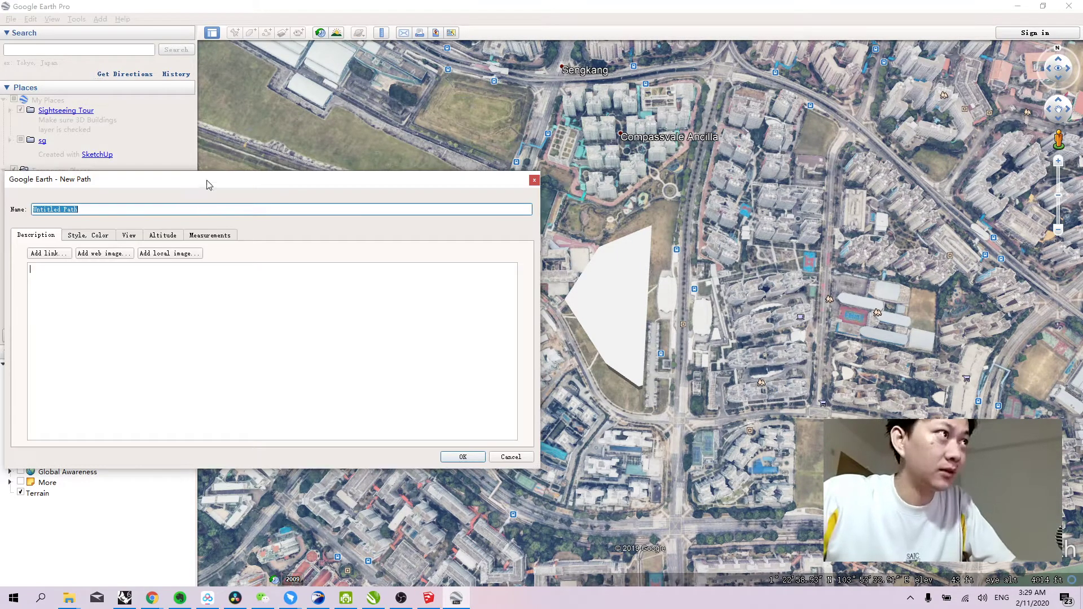
left_click_drag(209, 184, 236, 178)
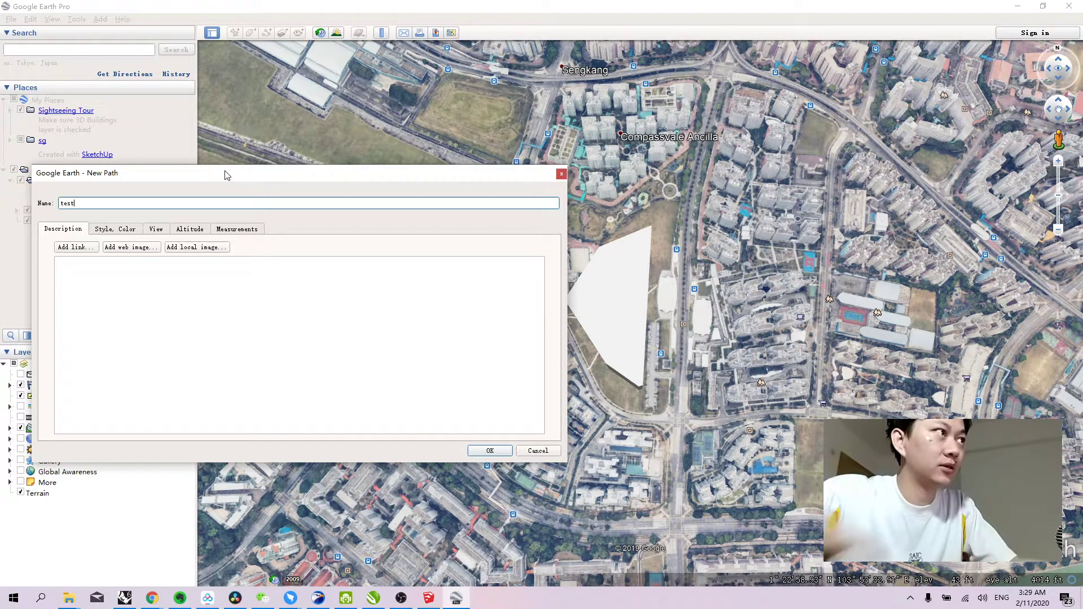
type("test")
key("BackSpace")
key("BackSpace")
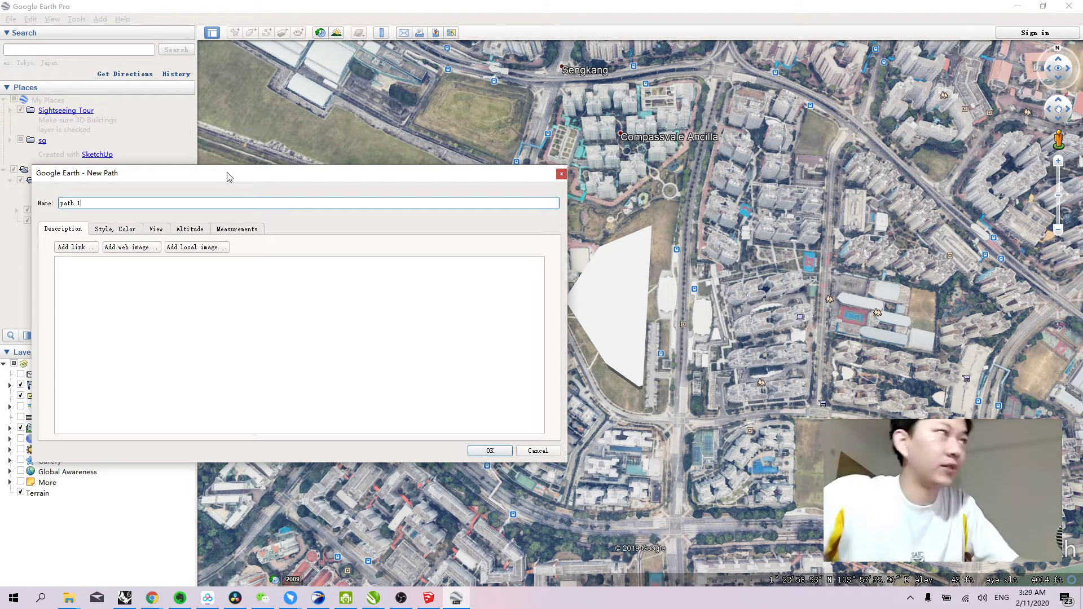
Review the view and altitude settings of the new path.
left_click(131, 230)
left_click(167, 229)
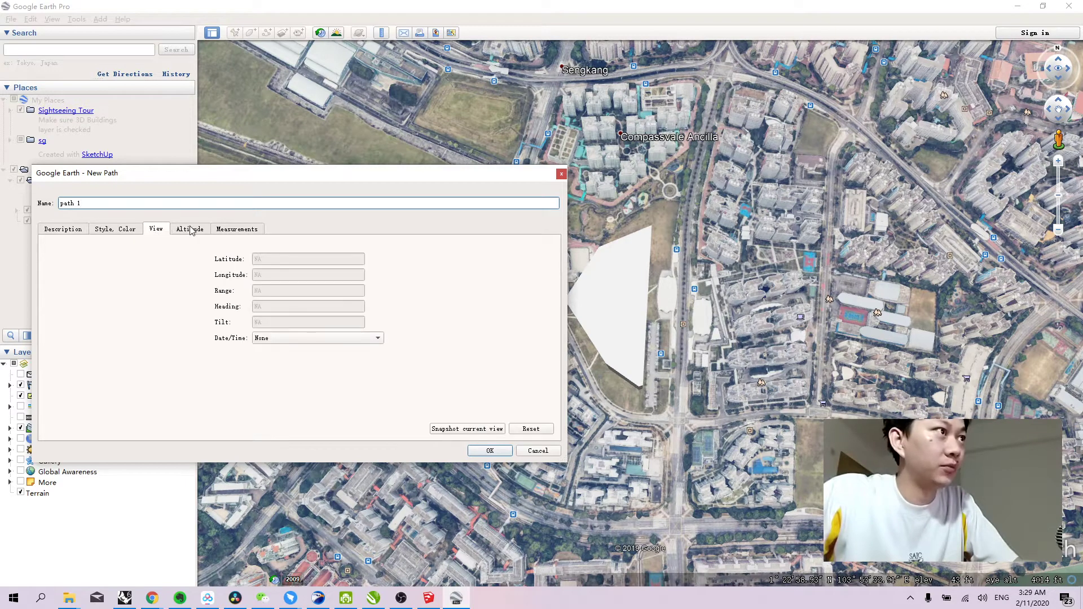
left_click(191, 230)
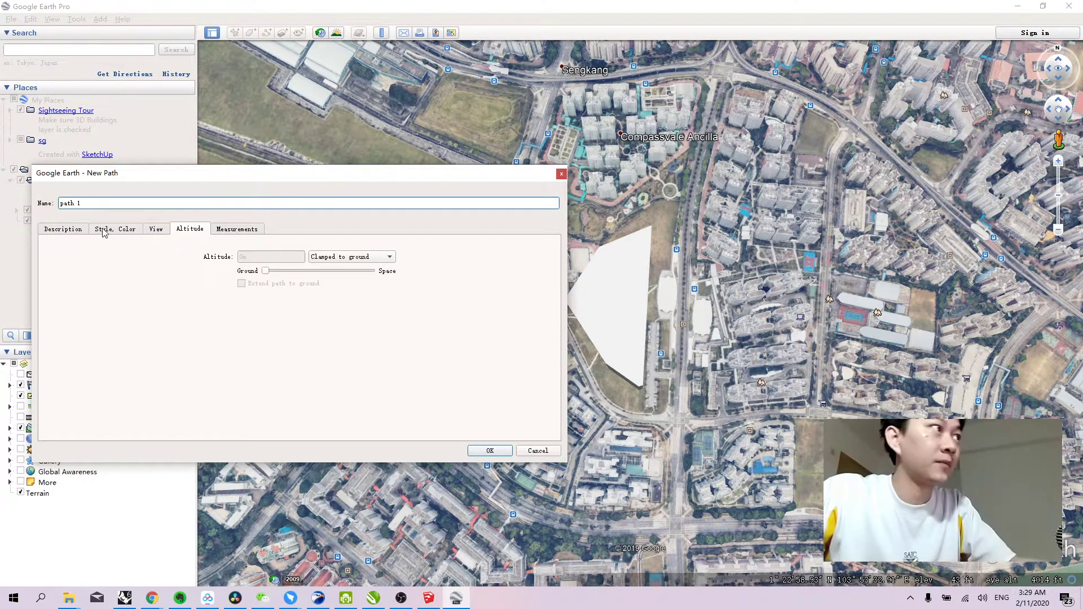
left_click(72, 231)
left_click(193, 230)
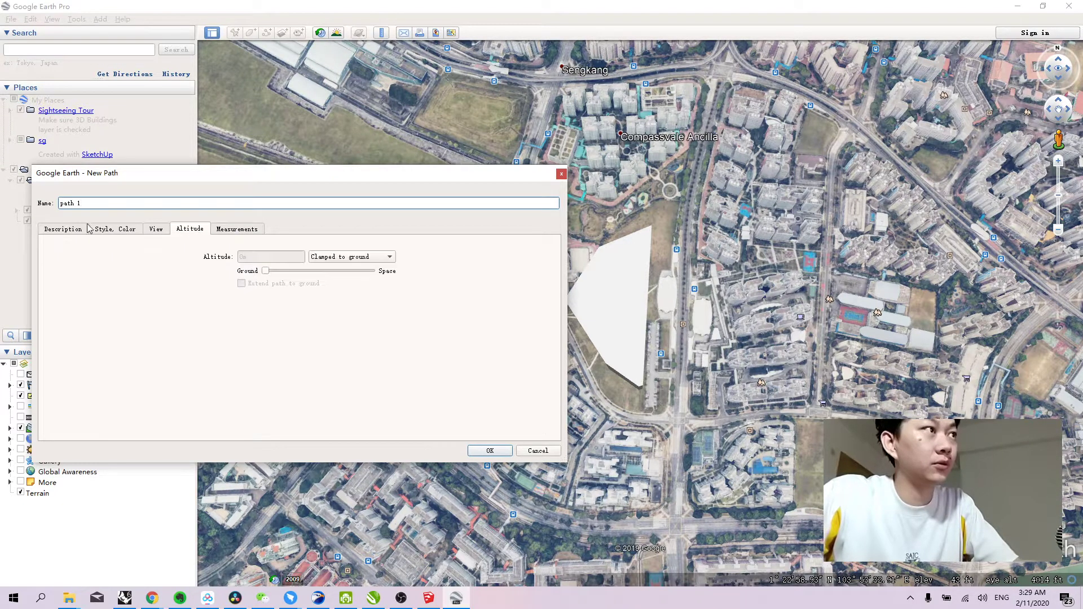
left_click(68, 231)
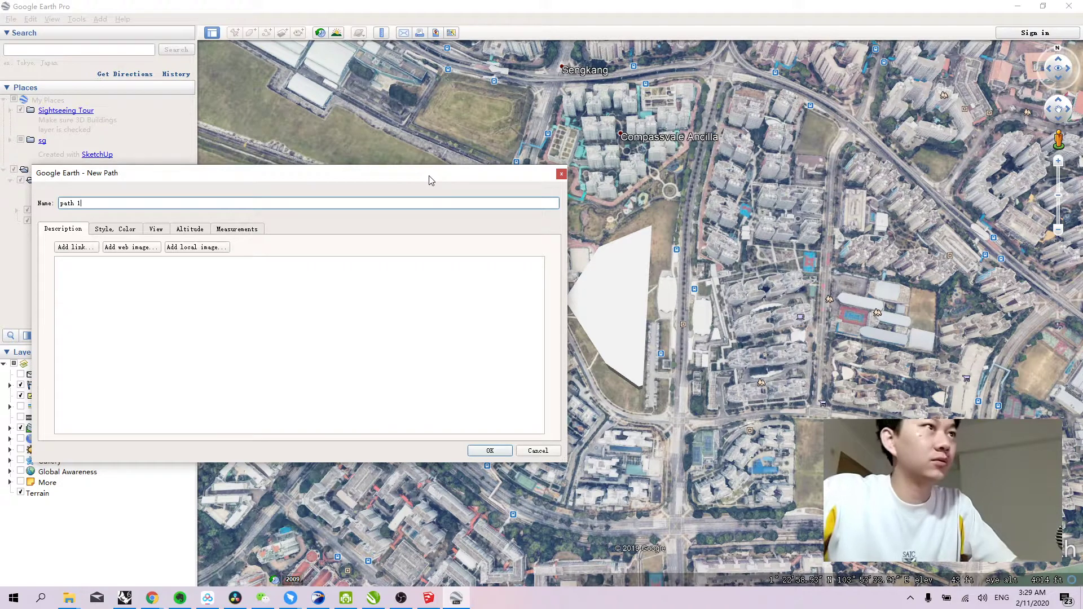
Uncover the map around the block and save the new path without drawing any points.
left_click_drag(431, 180, 418, 181)
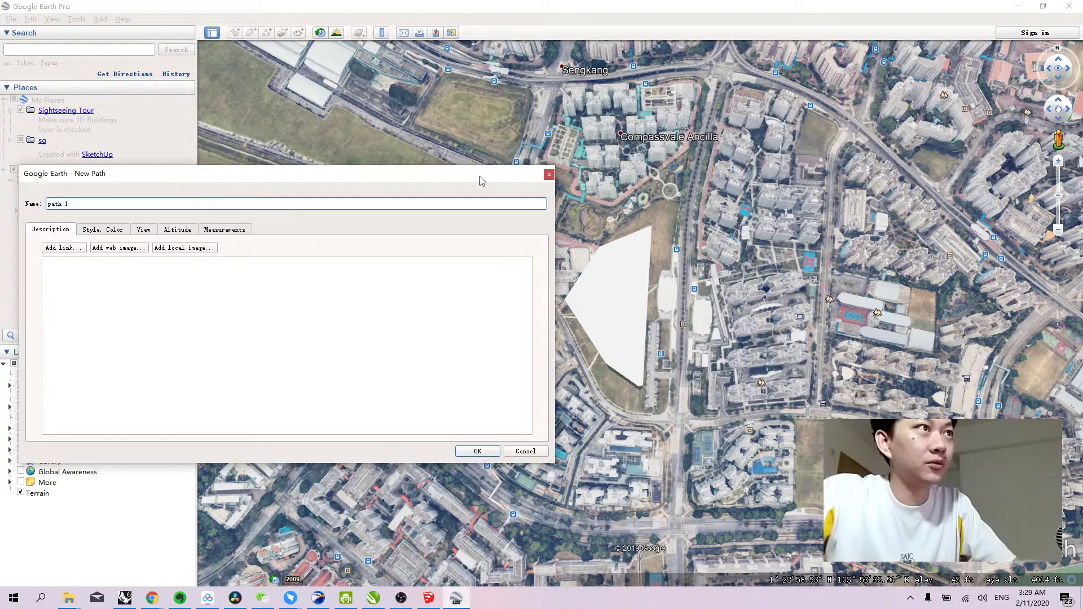
left_click_drag(482, 181, 252, 170)
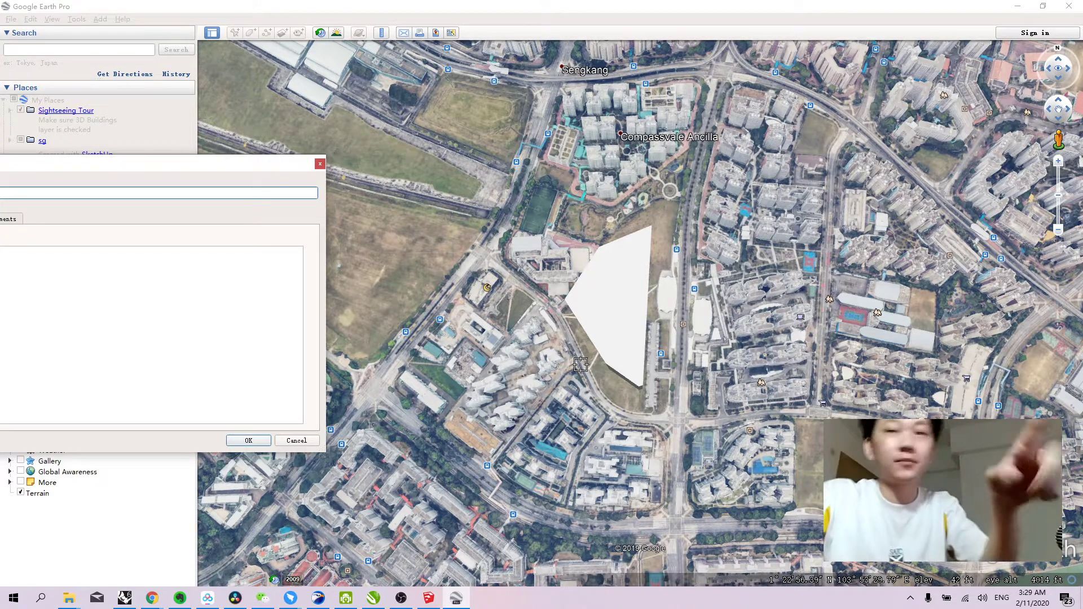
left_click_drag(268, 171, 396, 176)
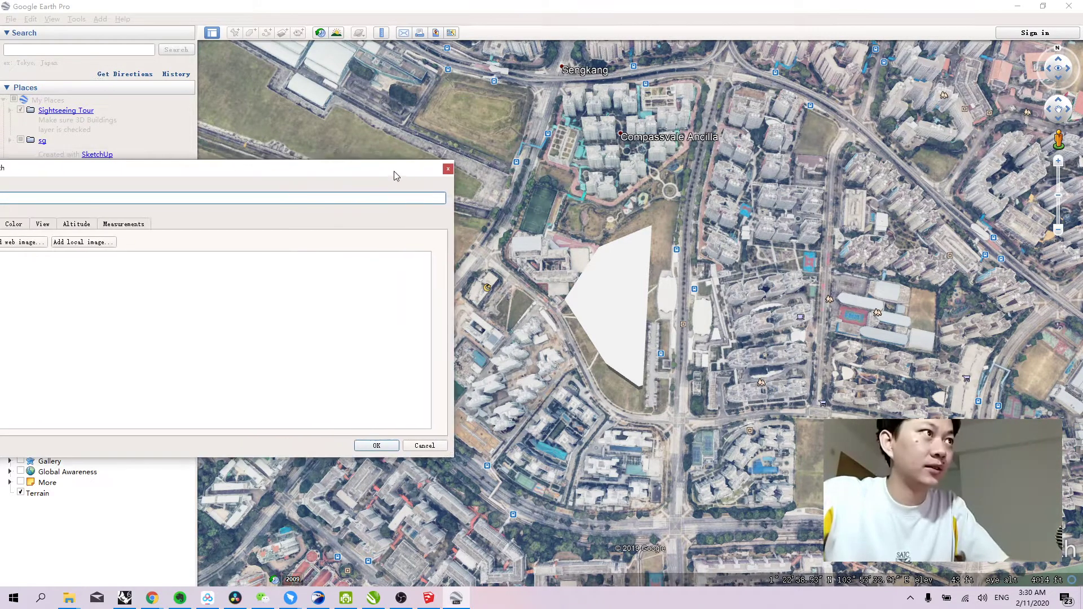
left_click(377, 445)
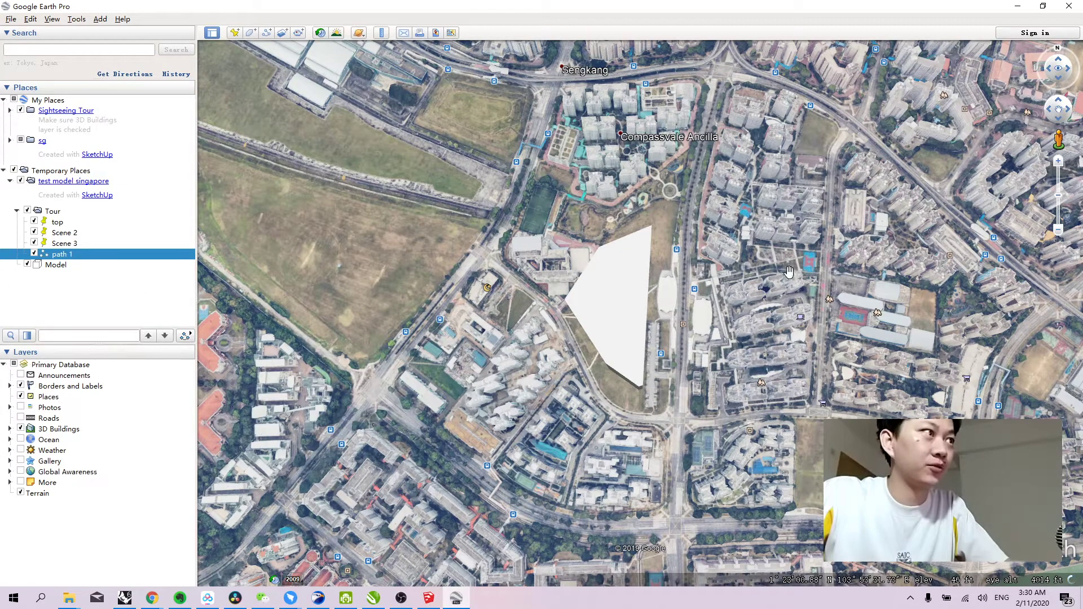
Reopen path 1 for editing and uncover the map around the block.
mouse_move(649, 217)
left_mouse_down()
mouse_move(609, 186)
mouse_move(637, 205)
left_mouse_up()
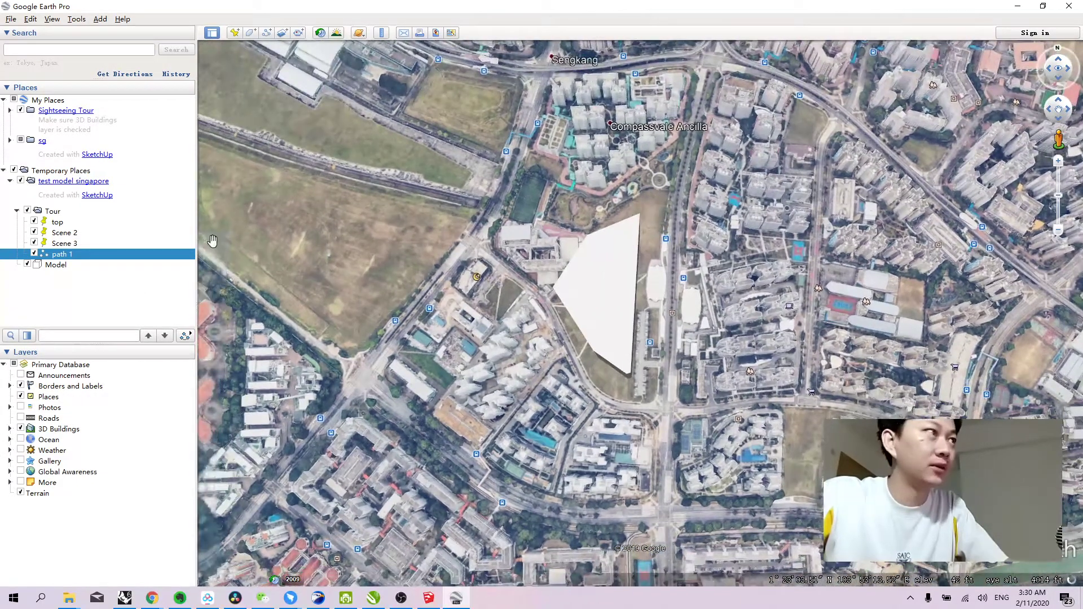
right_click(67, 255)
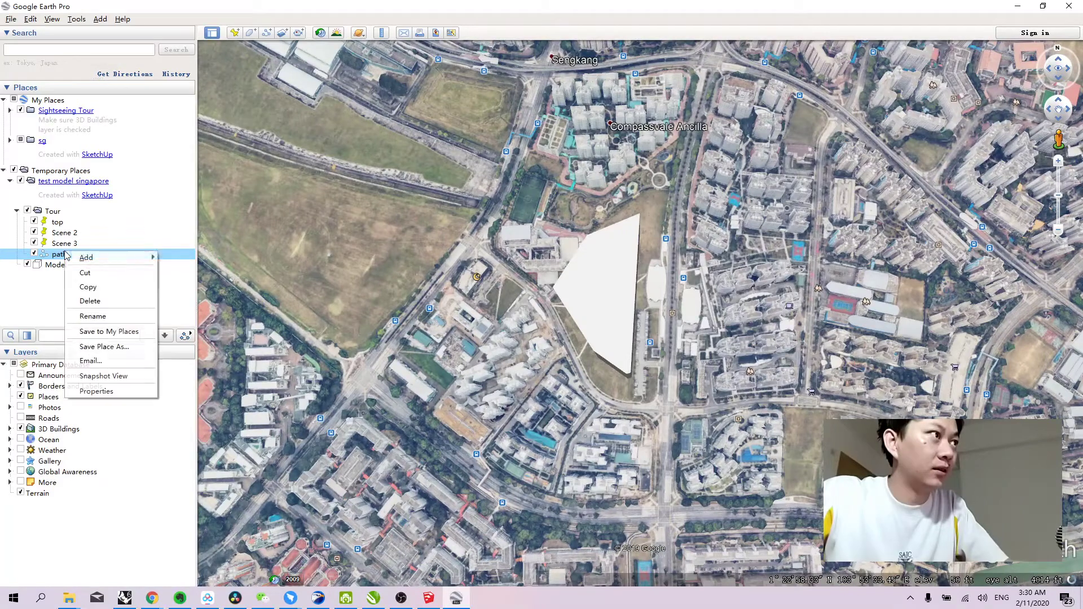
left_click(97, 392)
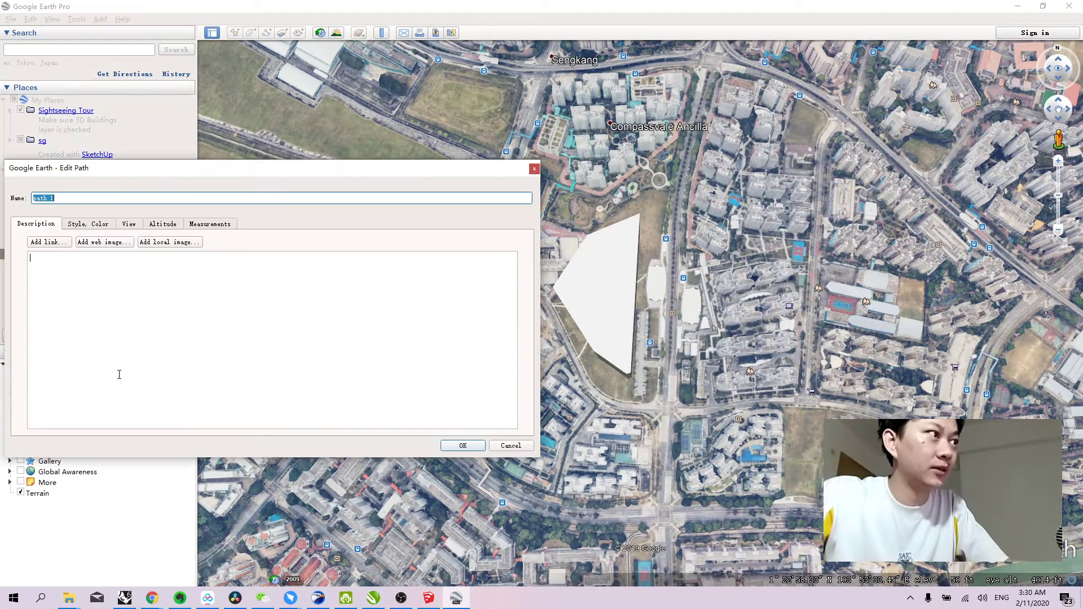
left_click_drag(292, 173, 32, 159)
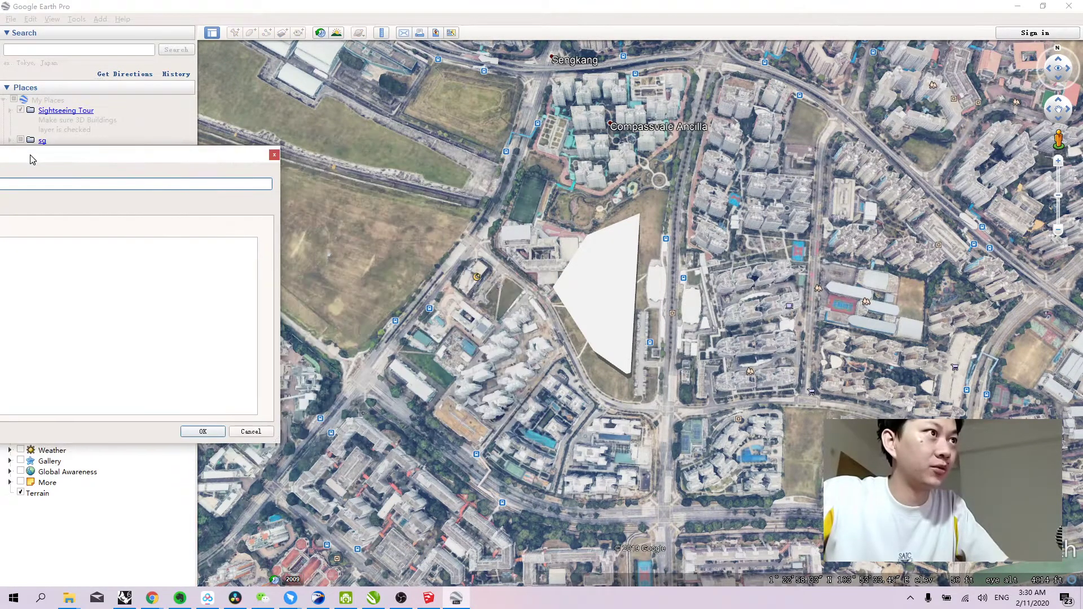
Draw the first part of path 1 from the road junction southwest of the block, along the southern road and up its east side.
left_click(373, 377)
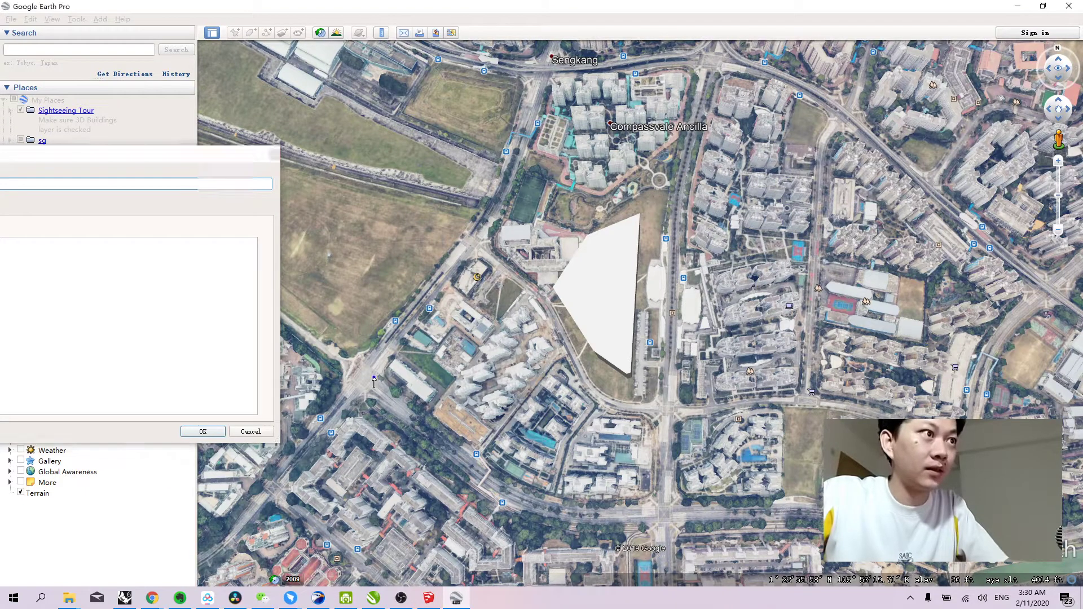
left_click(478, 464)
left_click(572, 505)
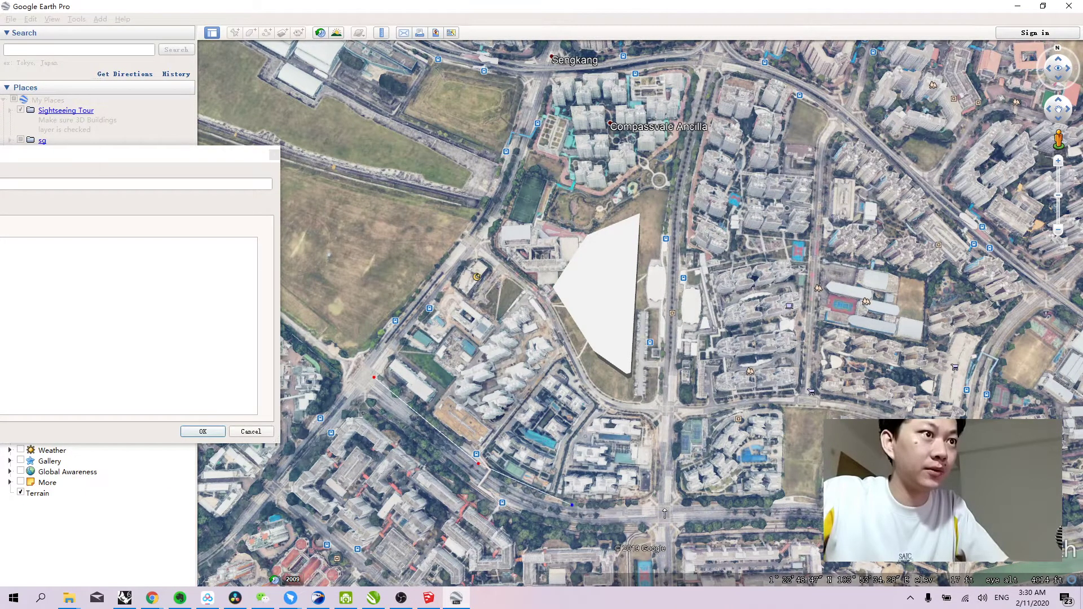
left_click(664, 508)
left_click(670, 407)
left_click(671, 303)
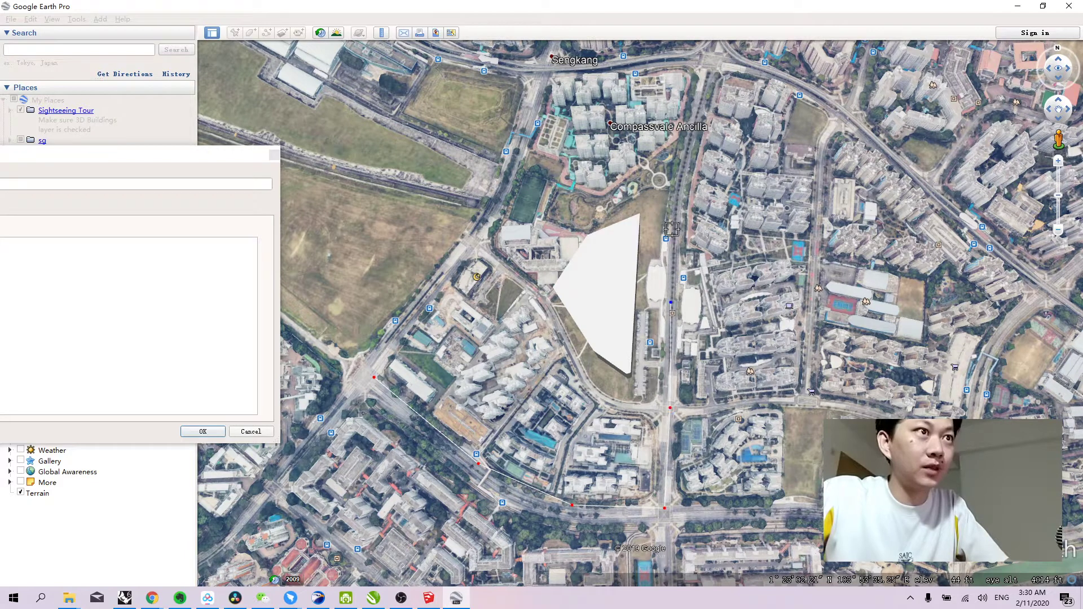
Continue the path up the eastern road, west past Sengkang and down the road northwest of the block, and save it.
left_click(672, 224)
left_click(694, 136)
left_click(706, 77)
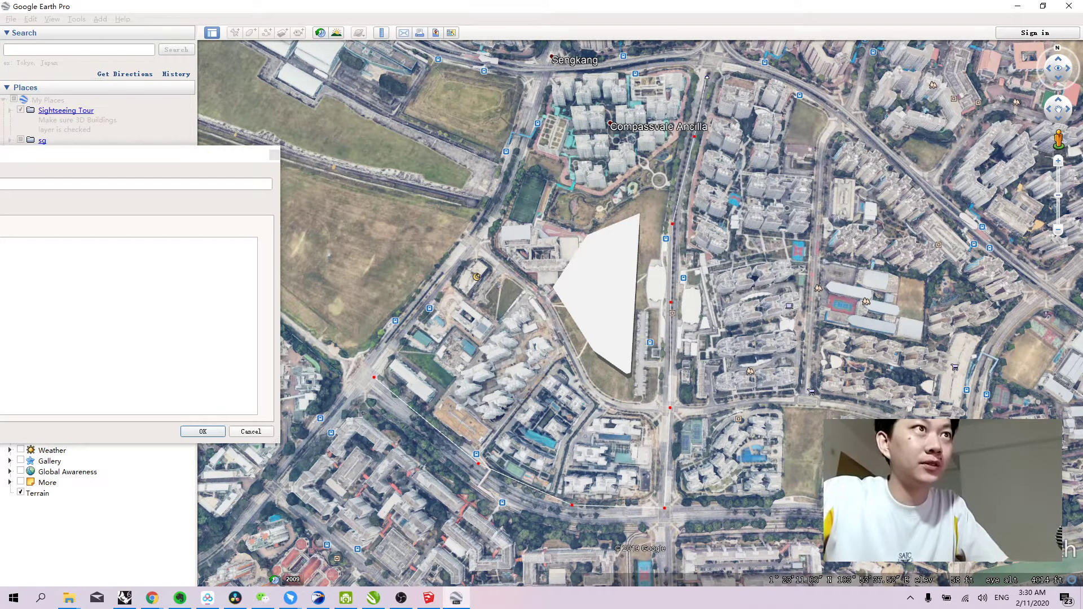
left_click(672, 60)
left_click(623, 68)
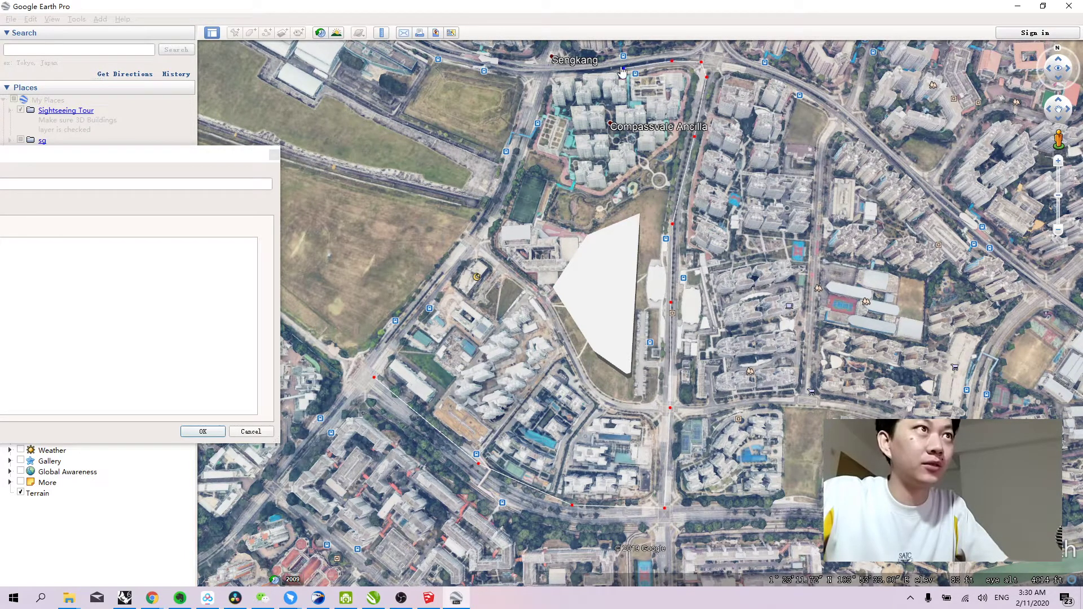
left_click(560, 72)
left_click(546, 73)
left_click(520, 144)
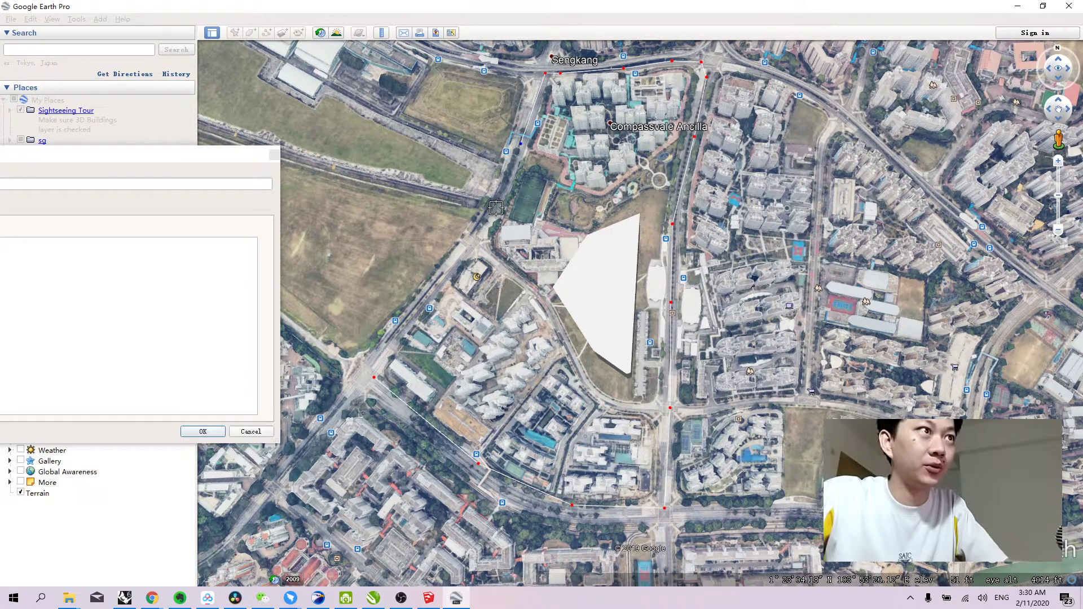
left_click(484, 235)
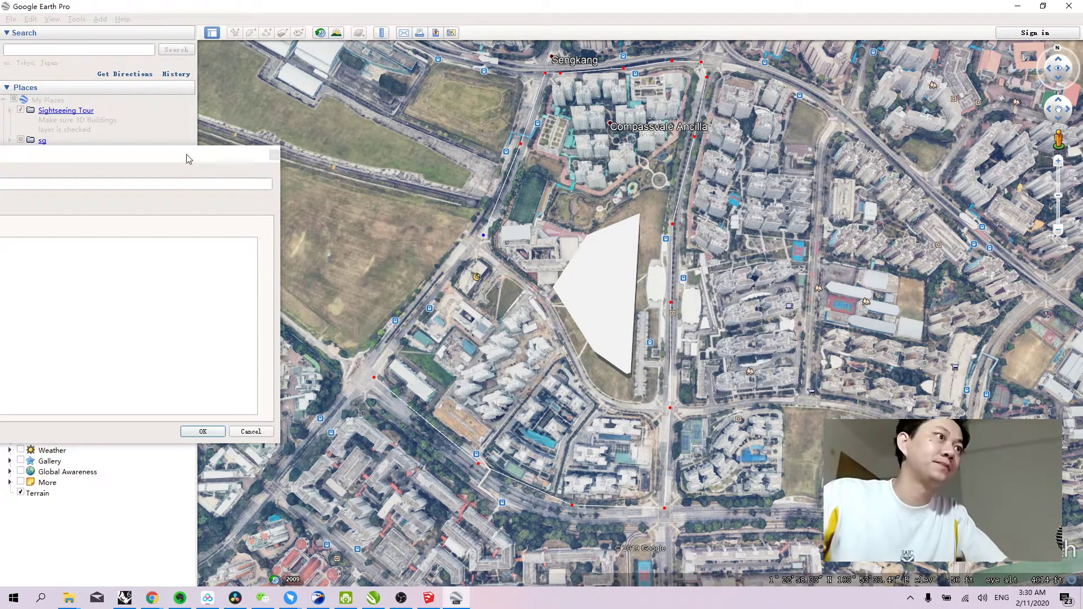
mouse_move(189, 158)
left_mouse_down()
mouse_move(287, 159)
mouse_move(337, 100)
mouse_move(344, 50)
mouse_move(604, 162)
mouse_move(576, 168)
left_mouse_up()
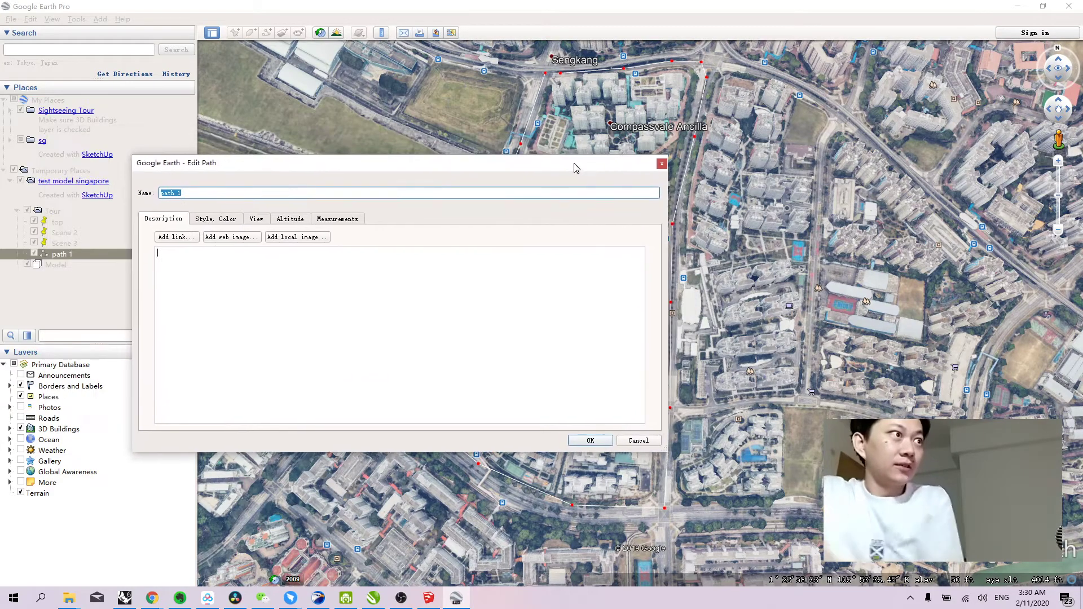
left_click(590, 440)
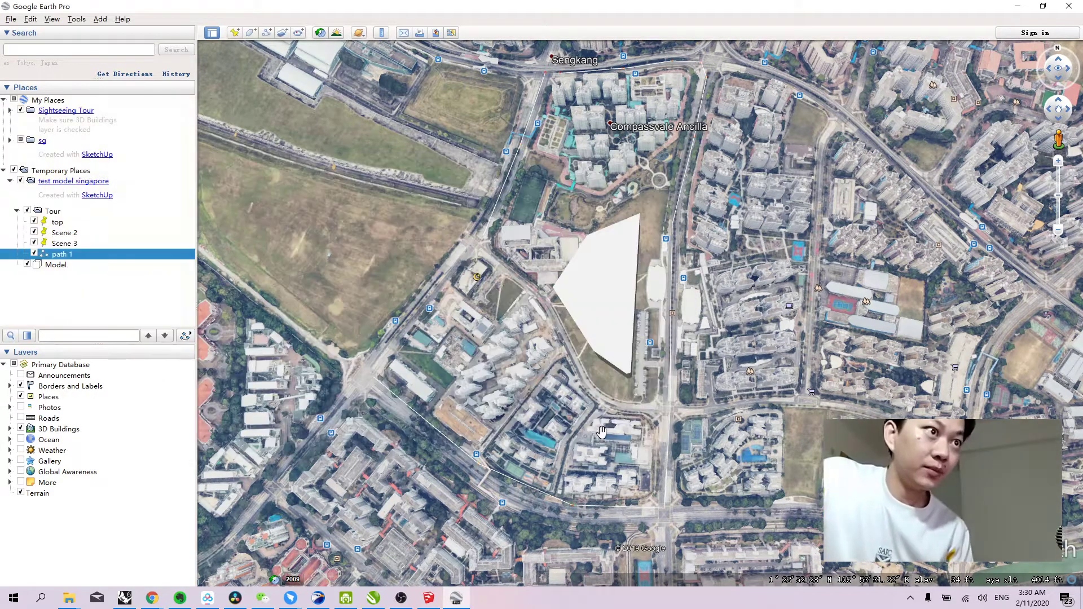
Play the tour along path 1 around the block to its end.
right_click(64, 258)
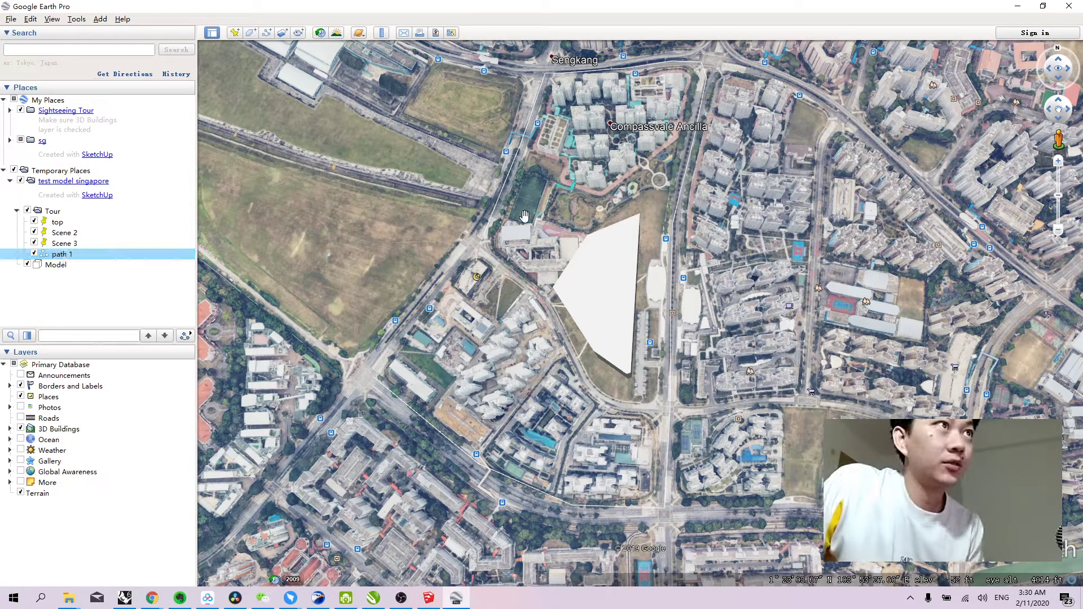
left_click(185, 336)
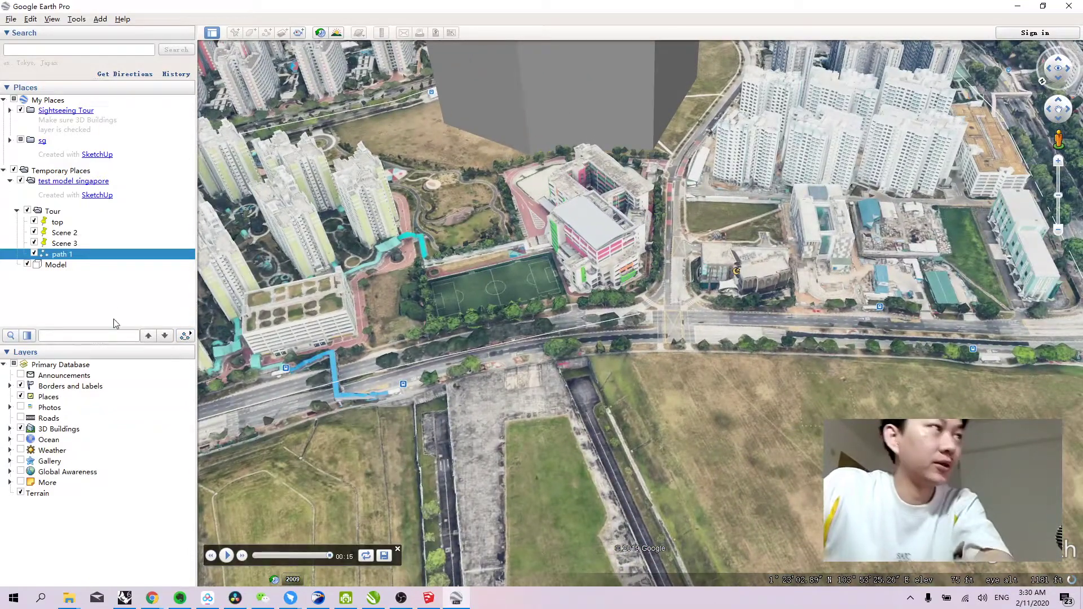
left_click(112, 298)
left_click(72, 255)
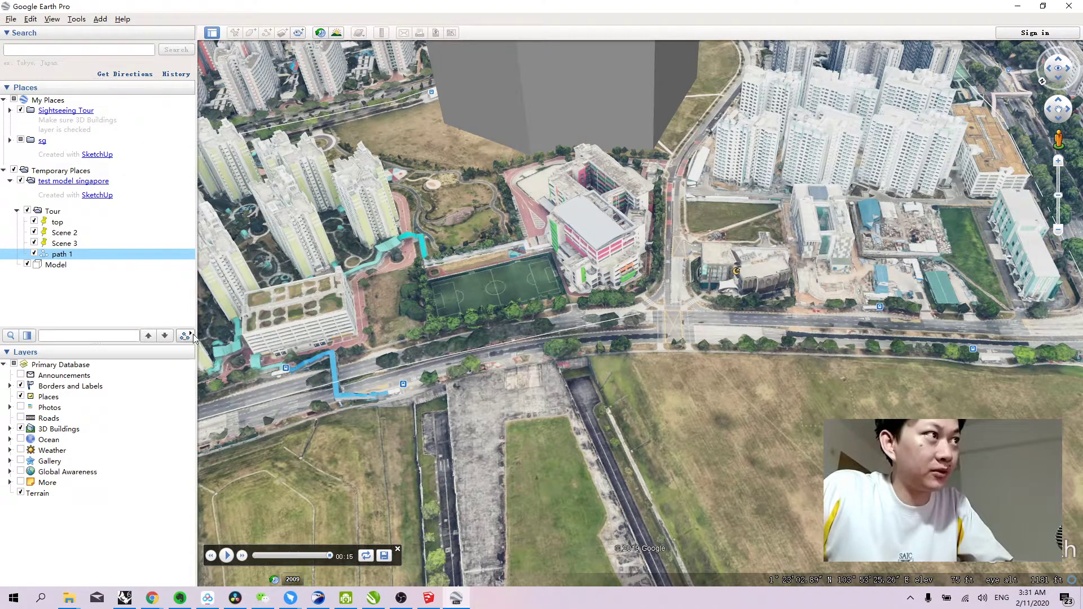
Rewind the path tour to its start, replay the opening seconds and return it to 00:00.
left_click_drag(330, 557, 252, 558)
left_click(227, 556)
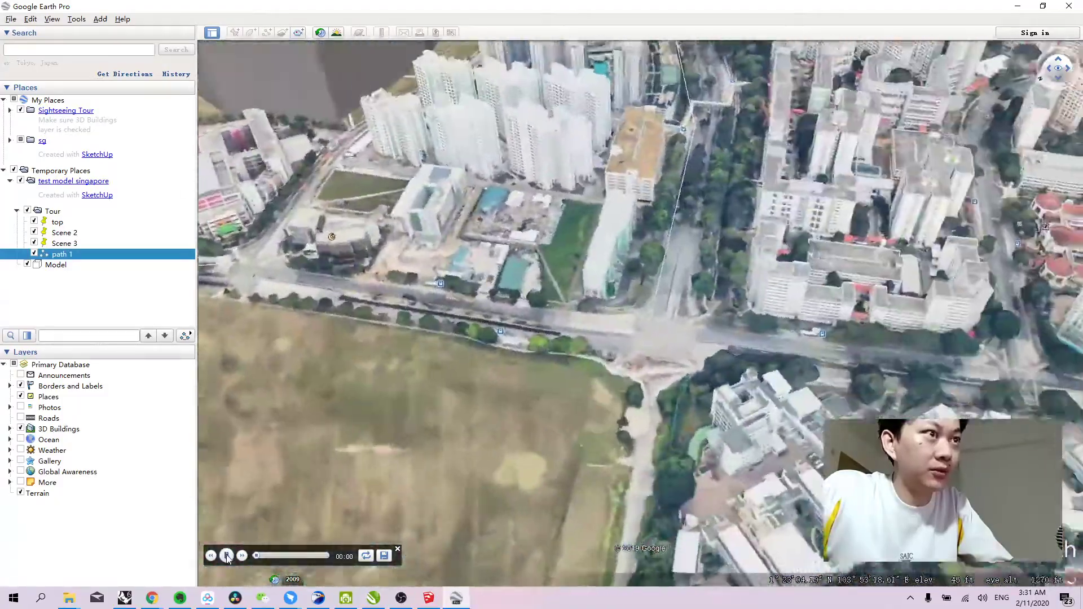
left_click(226, 556)
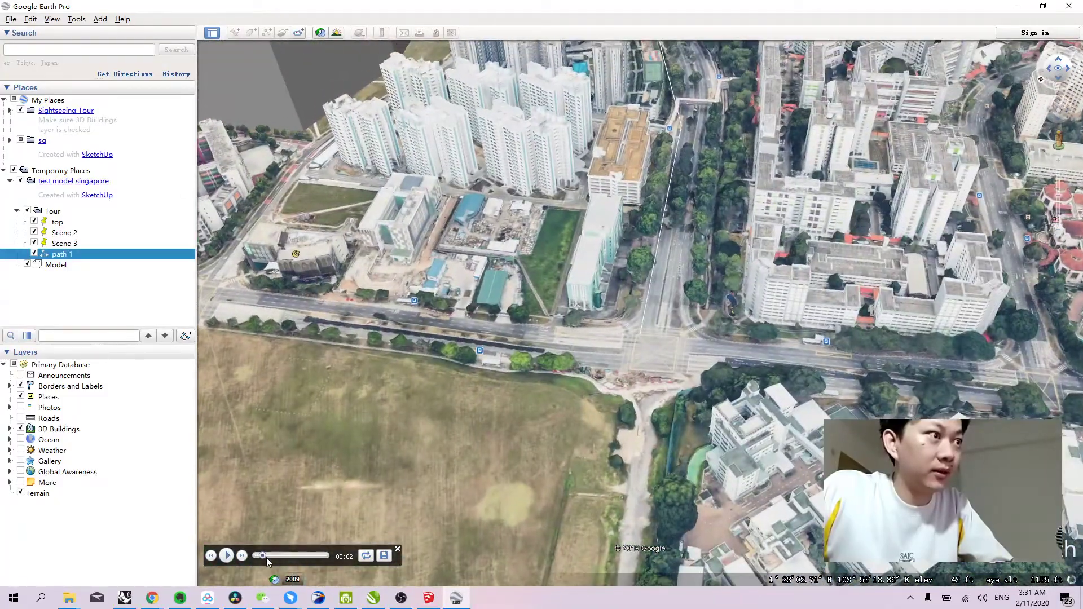
mouse_move(267, 557)
left_mouse_down()
mouse_move(254, 558)
mouse_move(287, 557)
mouse_move(249, 557)
left_mouse_up()
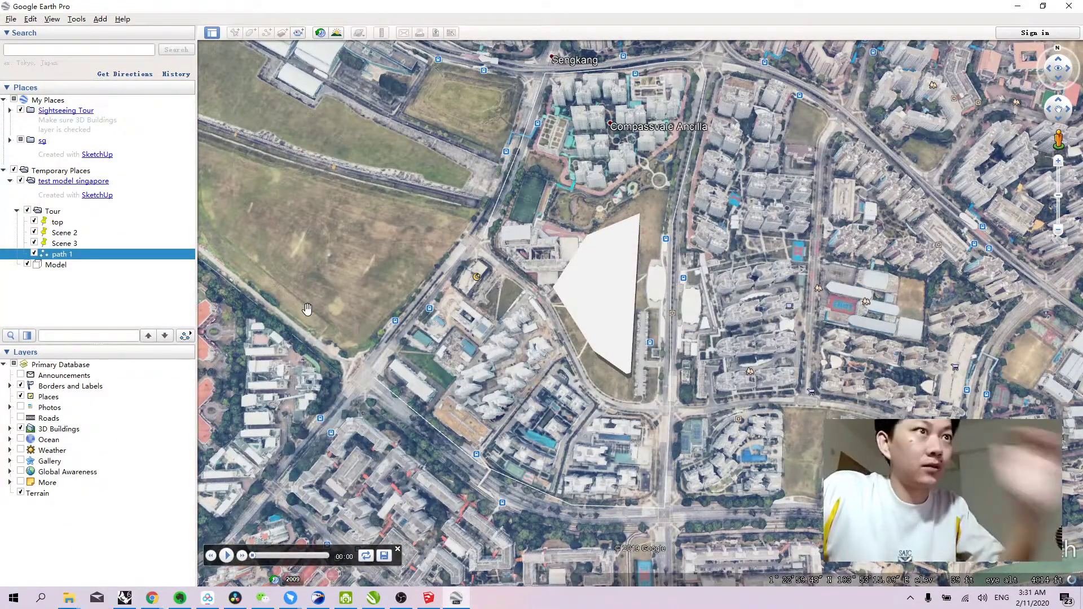
Set the tour-from-line camera tilt angle to 32.7 degrees and camera range to 3152.3 meters, and preview the path 1 tour.
left_click(77, 20)
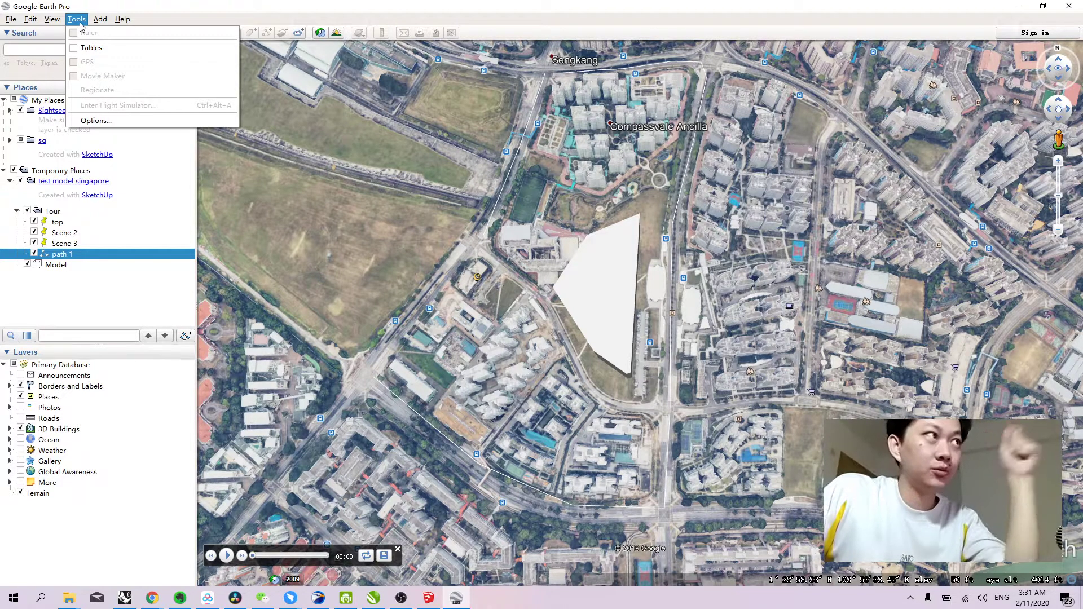
left_click(101, 119)
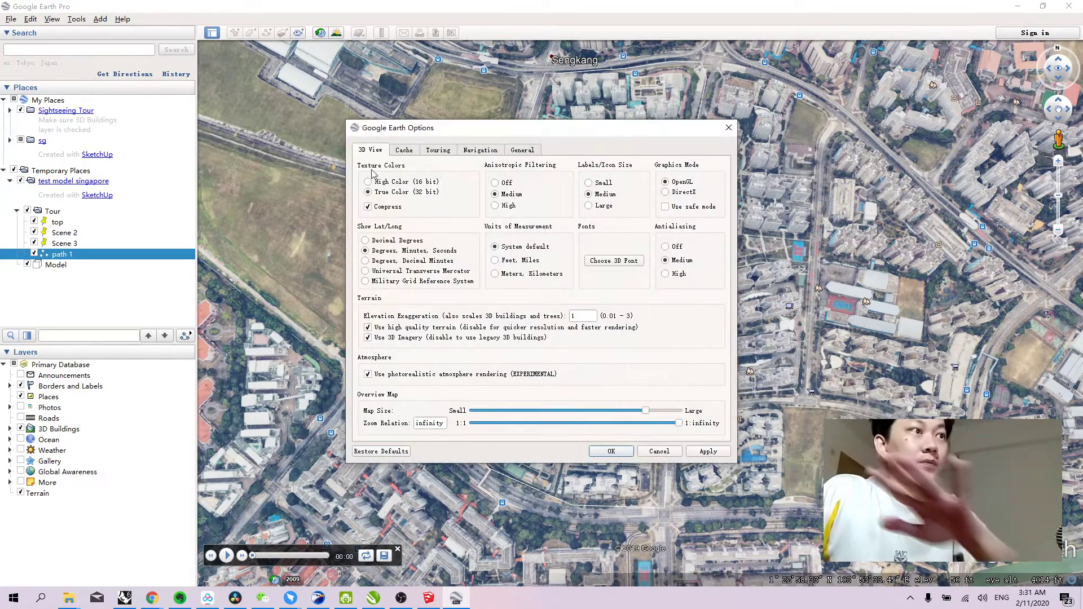
left_click(450, 151)
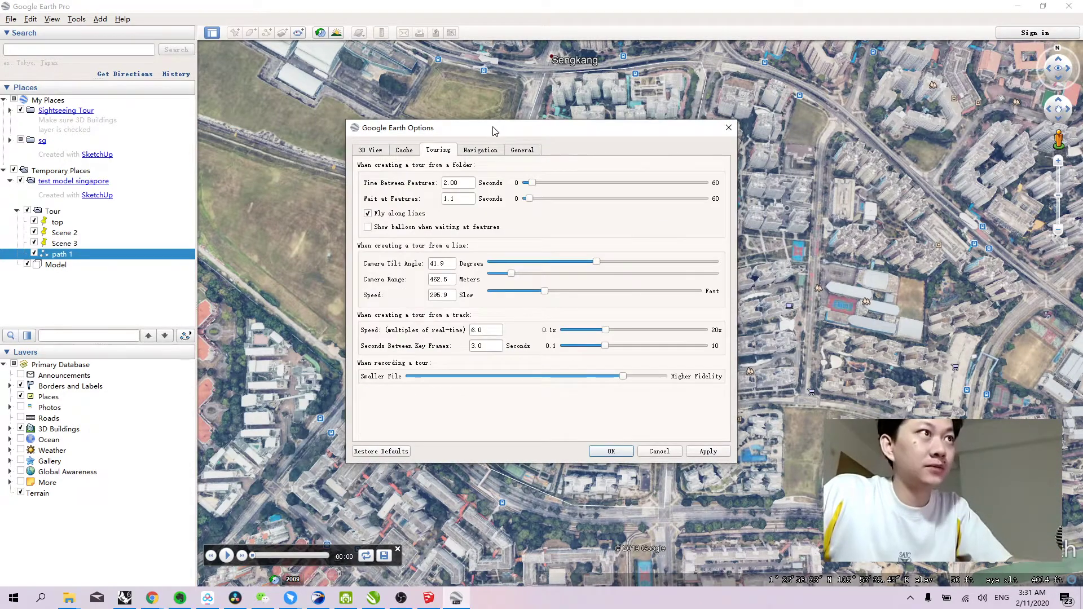
left_click_drag(494, 129, 477, 120)
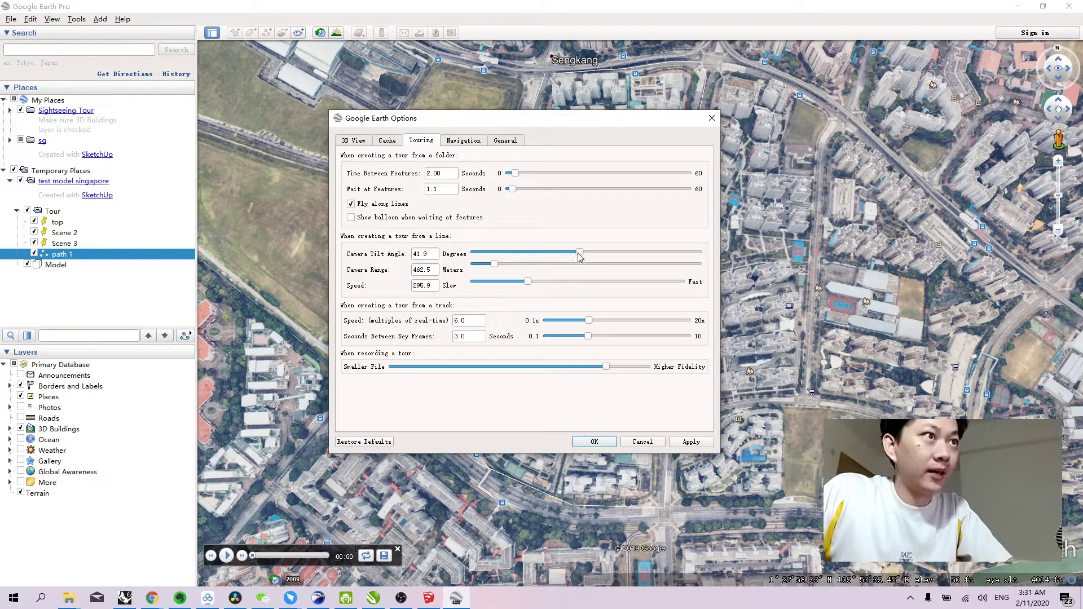
mouse_move(557, 256)
left_mouse_down()
mouse_move(589, 254)
mouse_move(556, 254)
left_mouse_up()
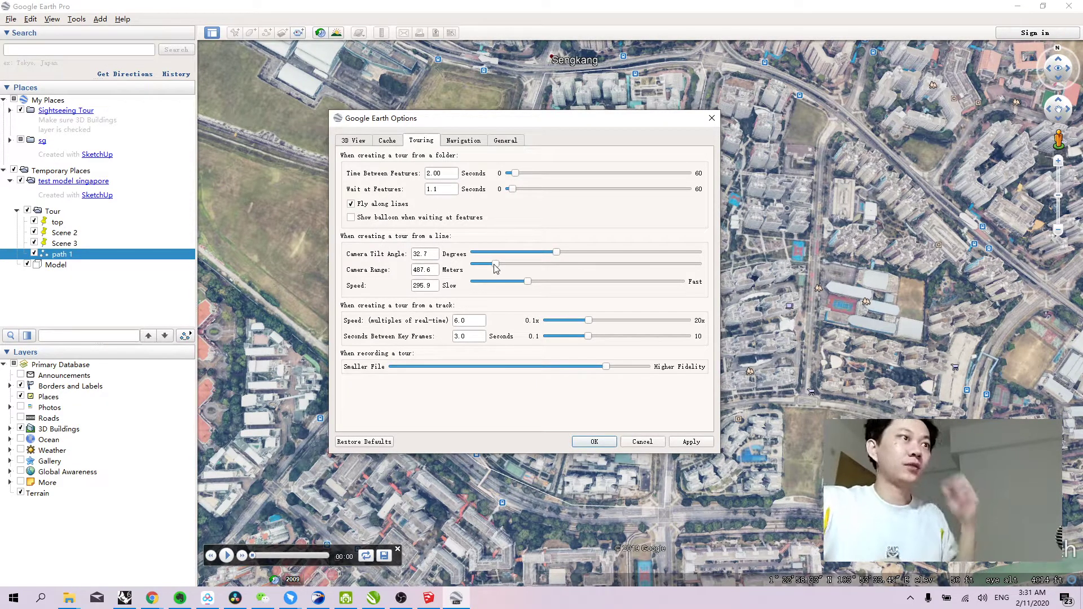
left_click_drag(494, 264, 613, 265)
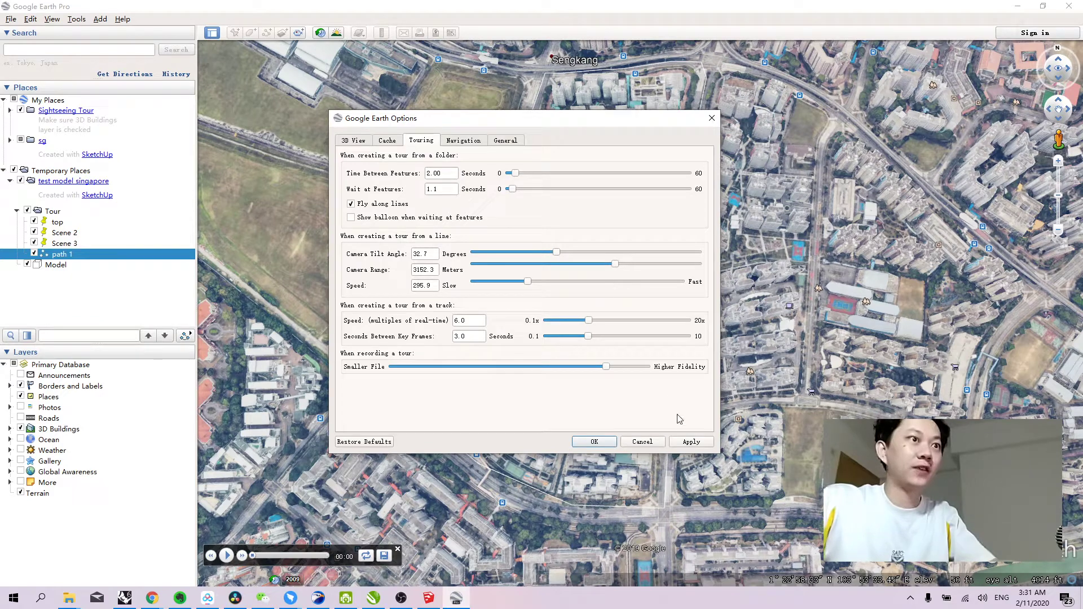
left_click(691, 442)
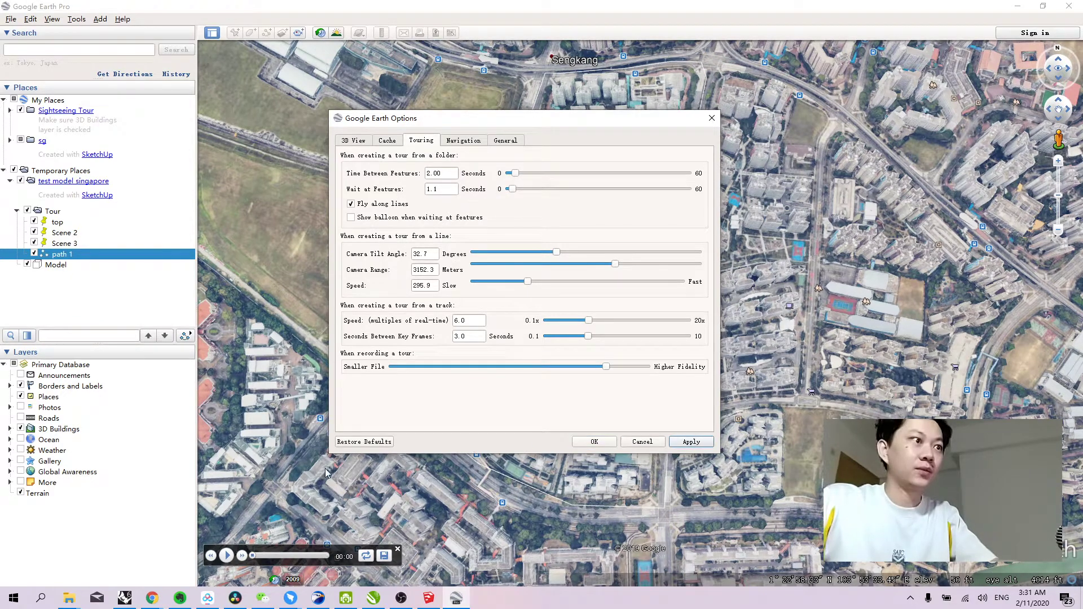
left_click(594, 442)
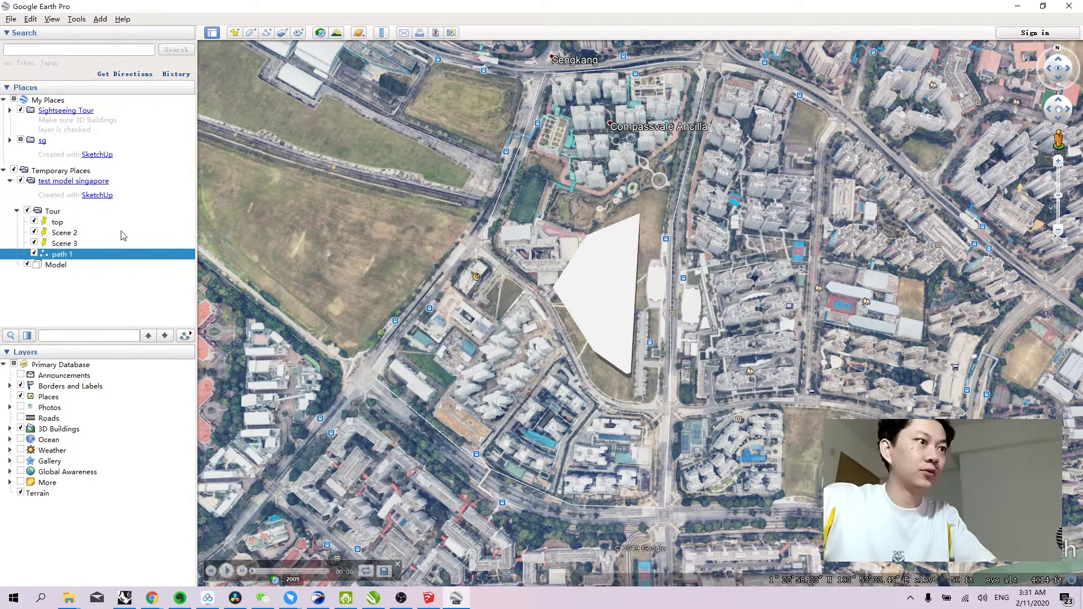
left_click(185, 336)
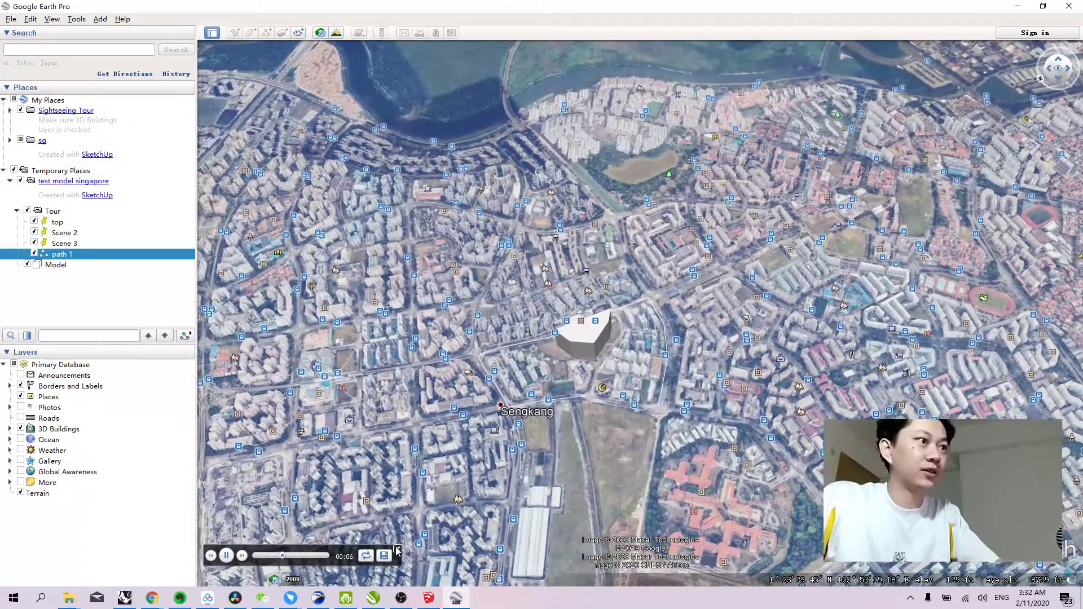
left_click(397, 551)
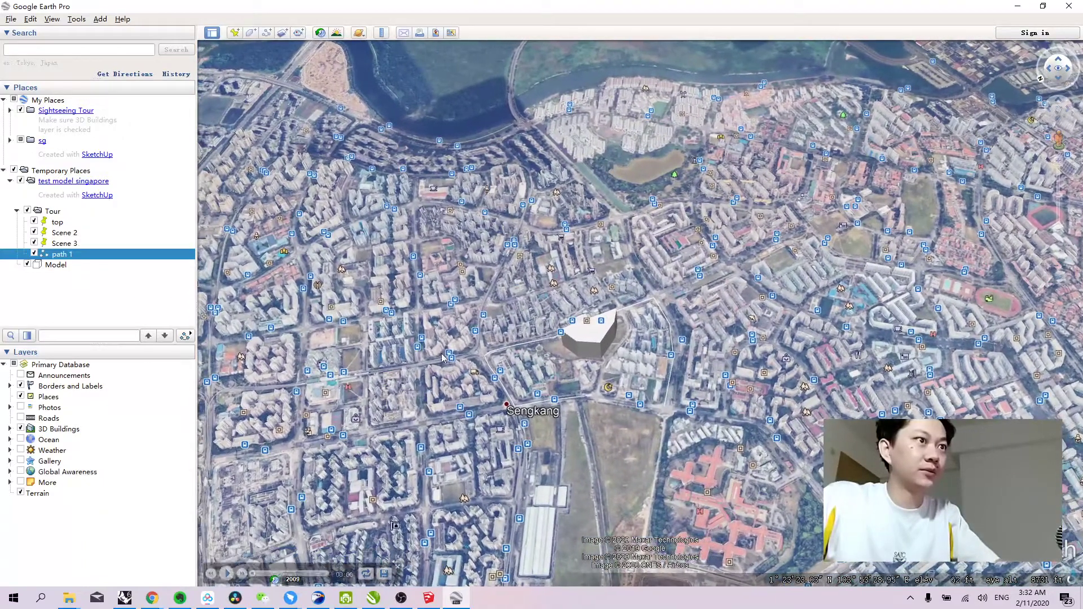
Set the tour-from-line camera range to 751.6 meters and tilt angle to 44.4 degrees, and play the full path 1 tour.
left_click(79, 19)
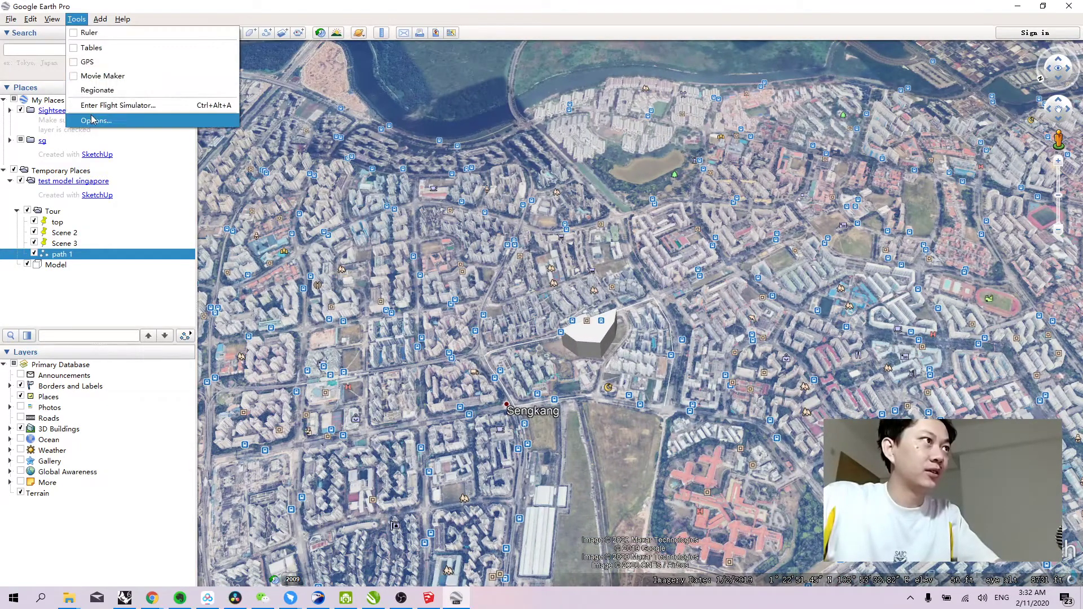
left_click(96, 120)
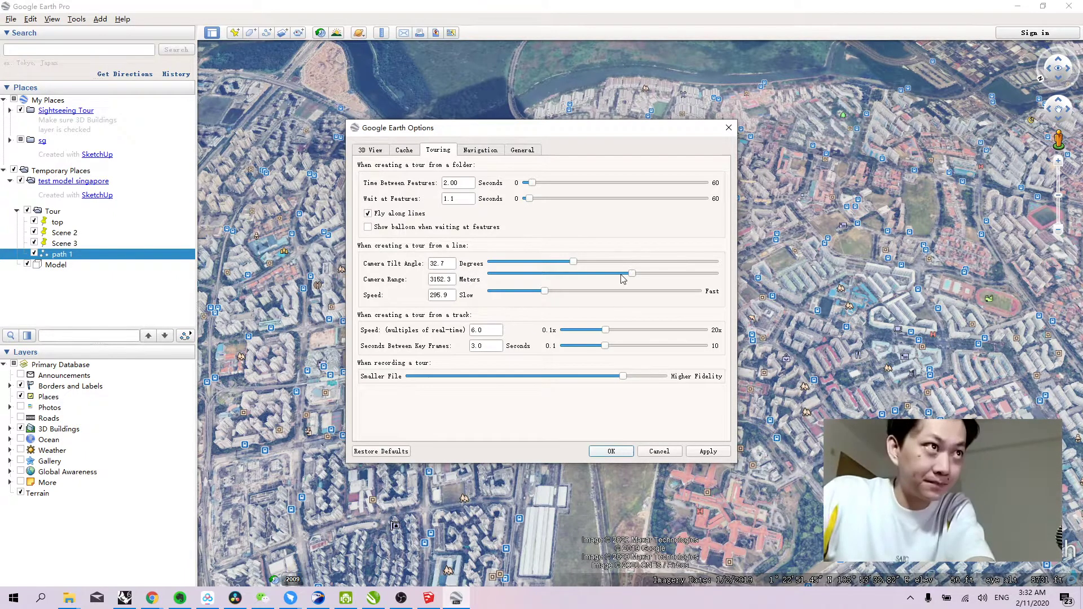
left_click_drag(631, 276, 563, 276)
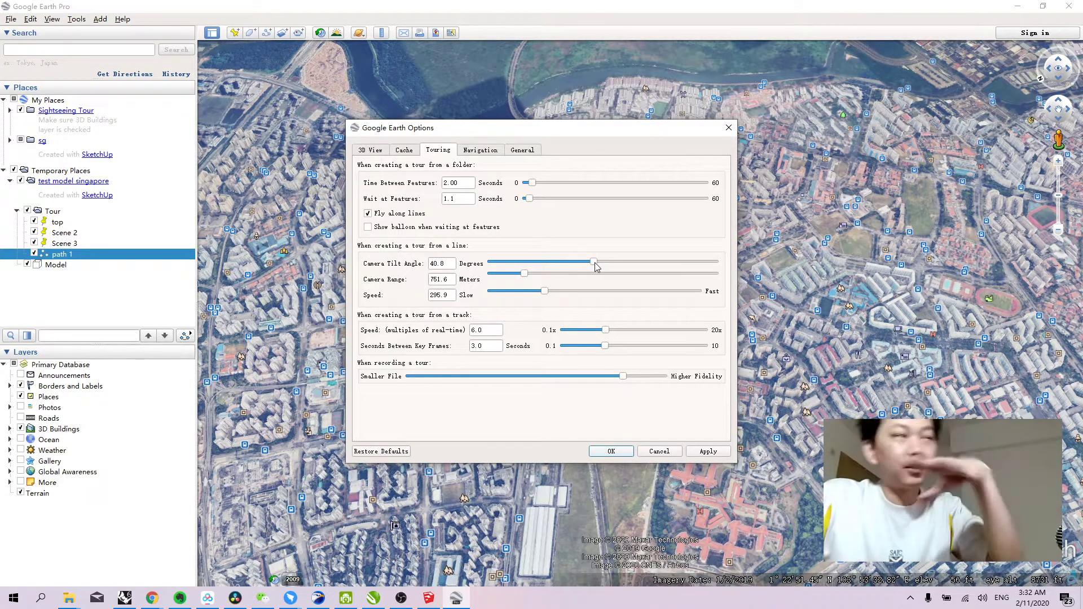
mouse_move(599, 265)
left_mouse_down()
mouse_move(769, 266)
mouse_move(590, 260)
mouse_move(605, 260)
left_mouse_up()
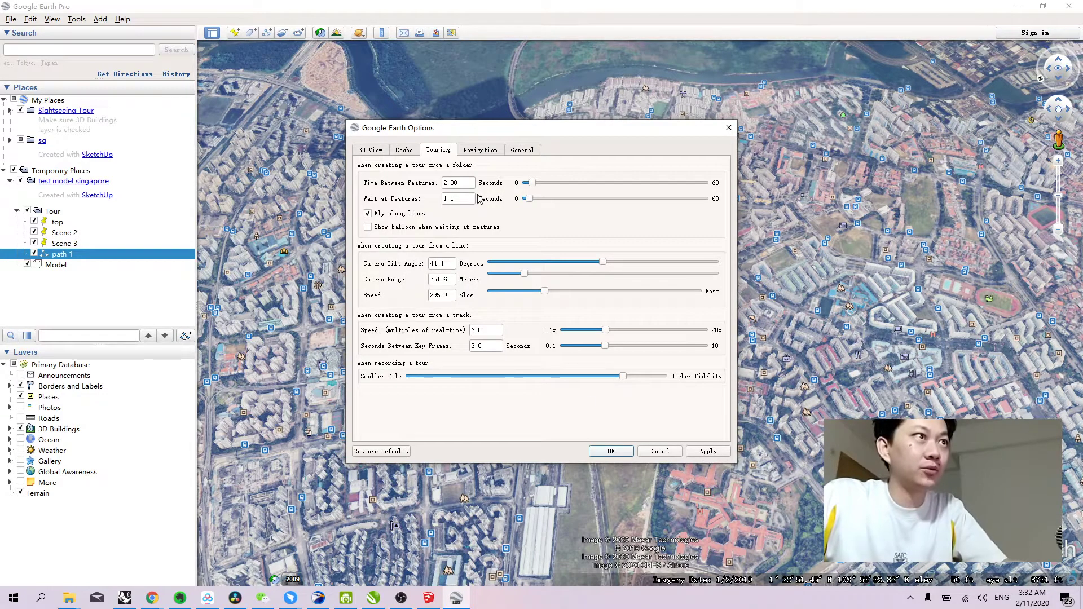
left_click(611, 452)
left_click(185, 336)
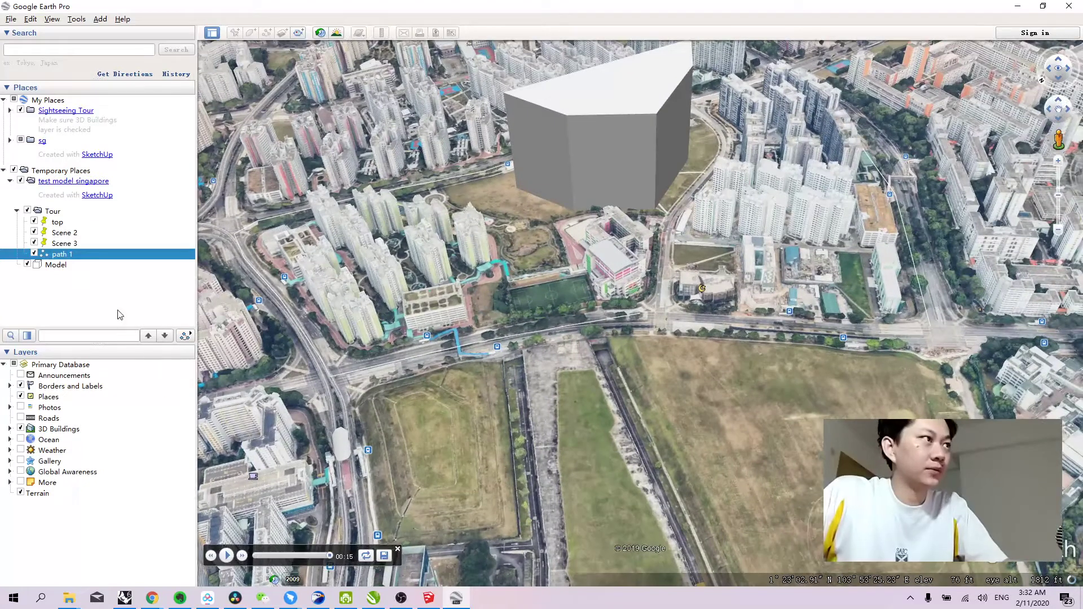
left_click(120, 315)
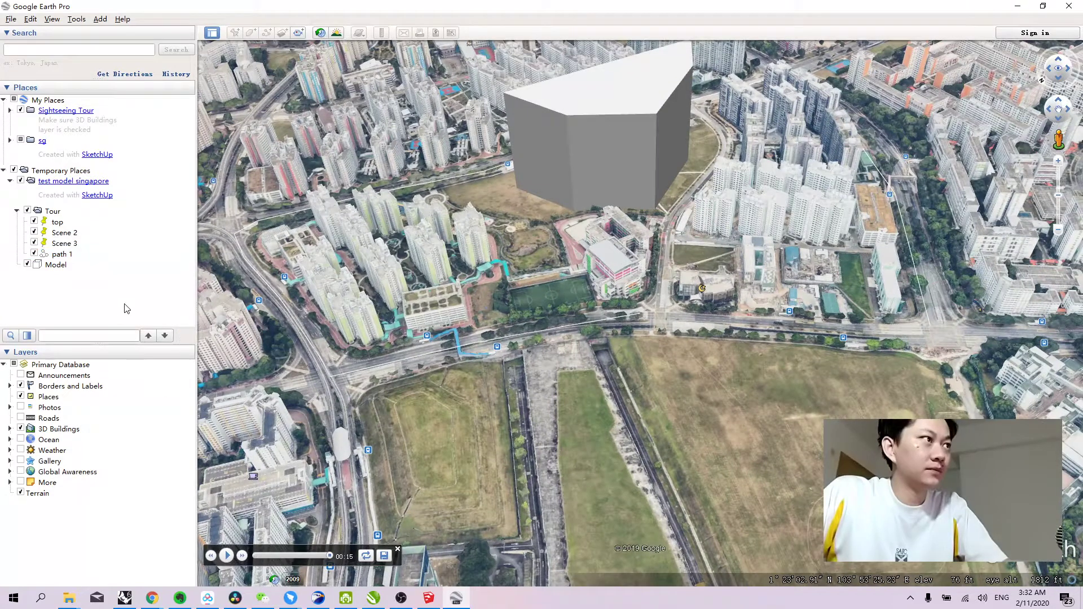
Close the path 1 tour, look down on the site from above and create an empty path named "path 2".
left_click(397, 550)
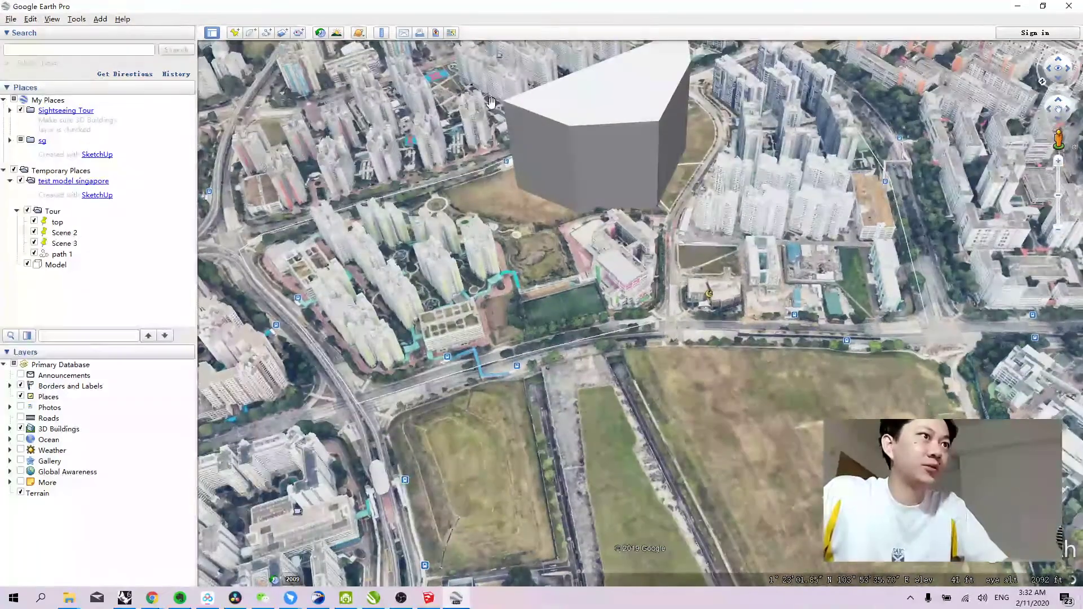
middle_click_drag(572, 262, 537, 280)
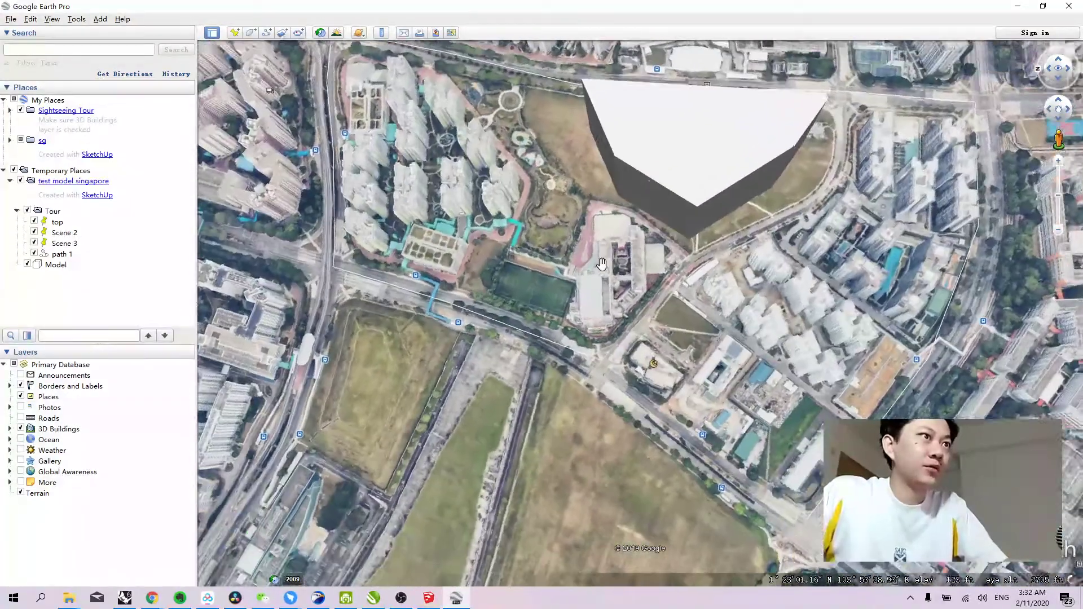
scroll(537, 281, "down", 5)
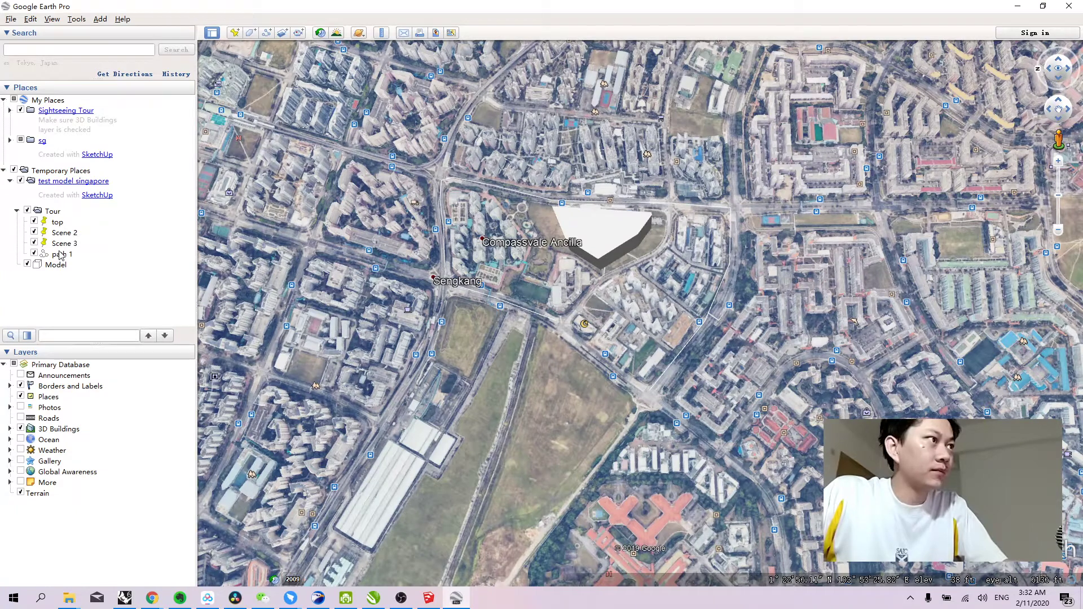
left_click(266, 33)
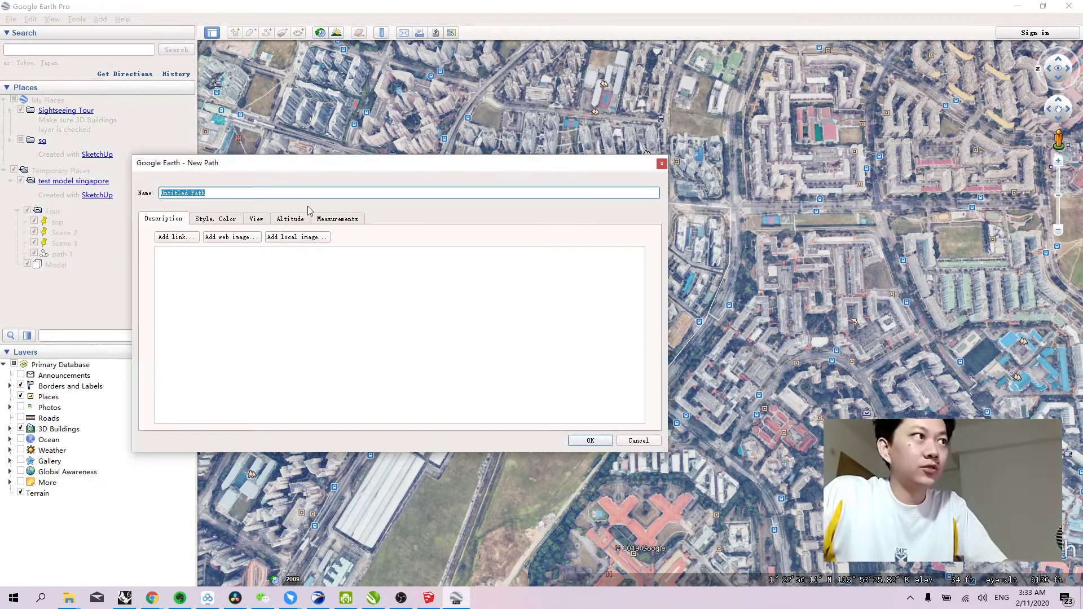
type("path 2")
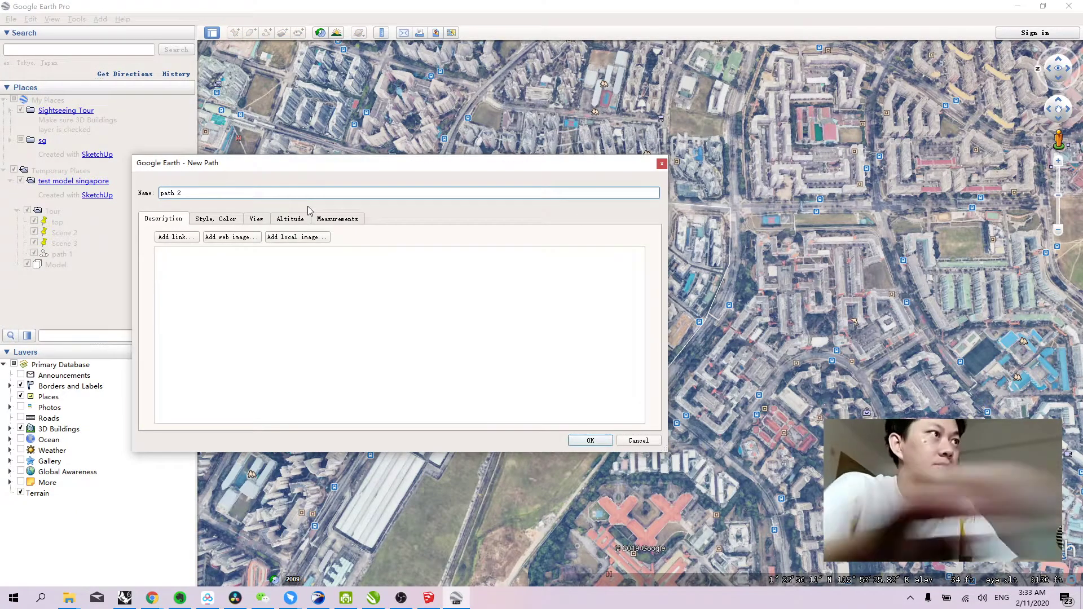
left_click(596, 441)
scroll(723, 262, "down", 3)
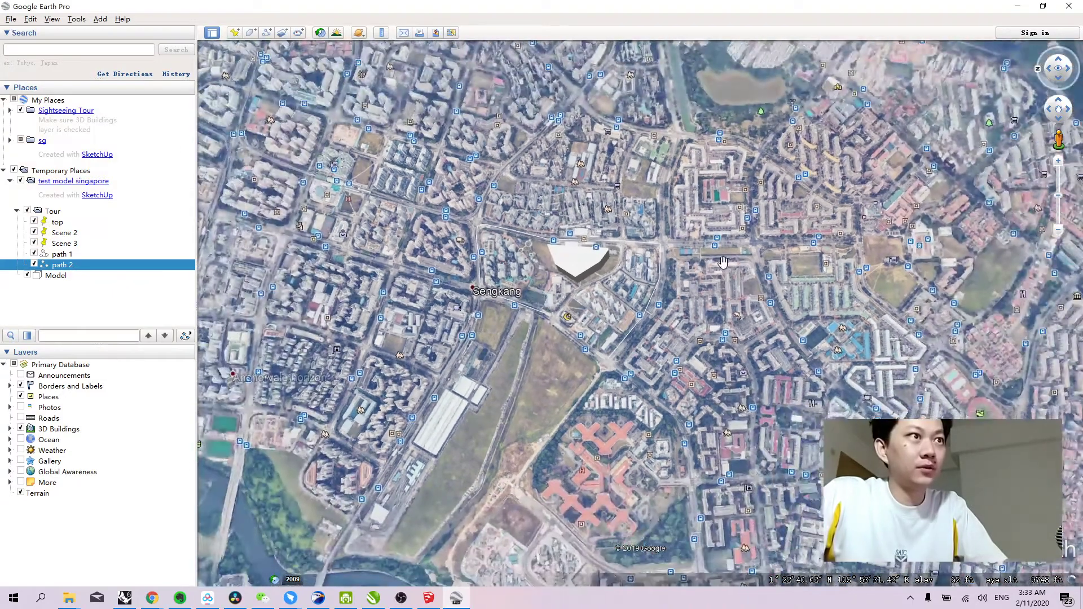
left_click_drag(700, 273, 664, 278)
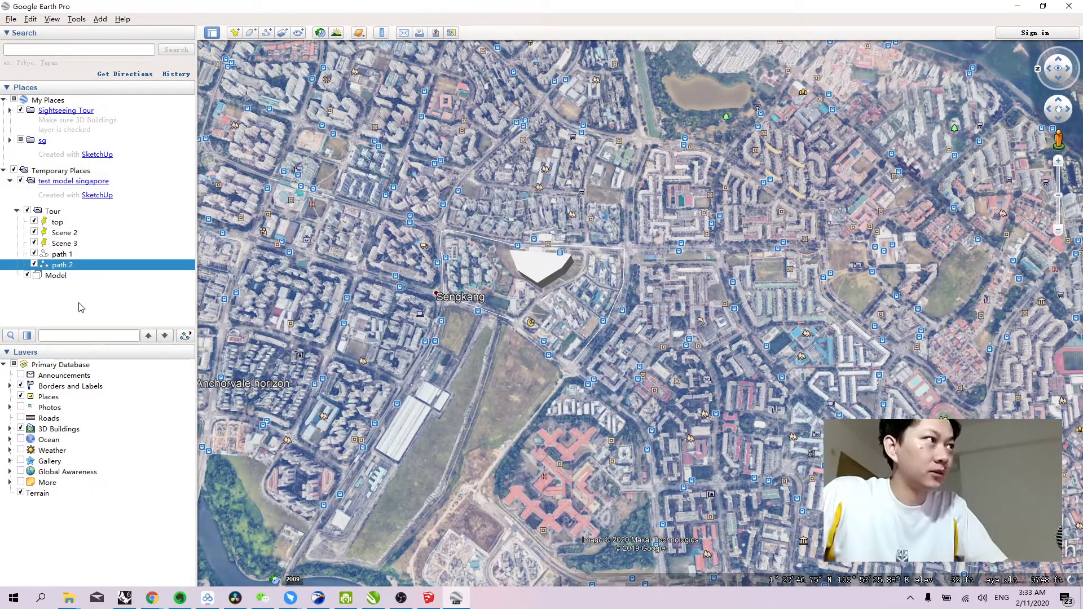
Reopen path 2 for editing and draw its line along the road passing the block, extending well beyond it on both sides.
left_click(267, 34)
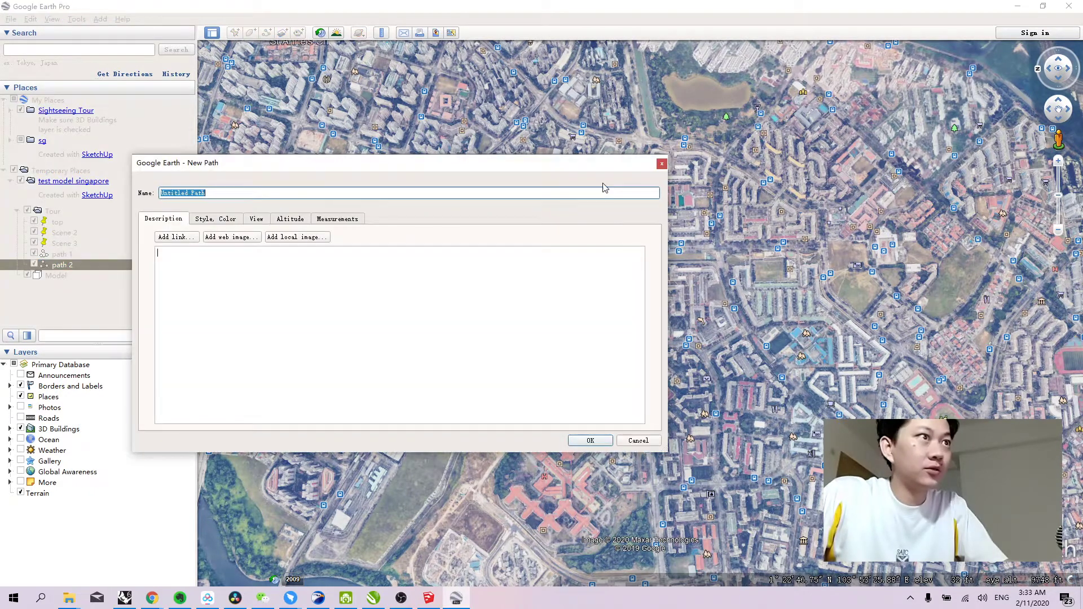
left_click(661, 164)
right_click(59, 267)
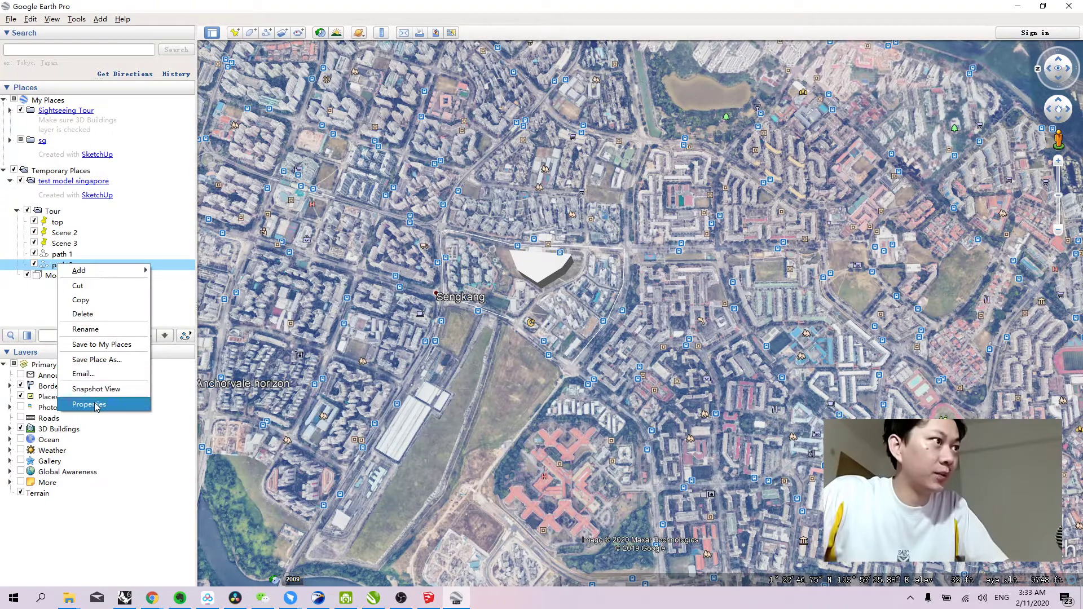
left_click(100, 404)
left_click_drag(593, 169, 128, 177)
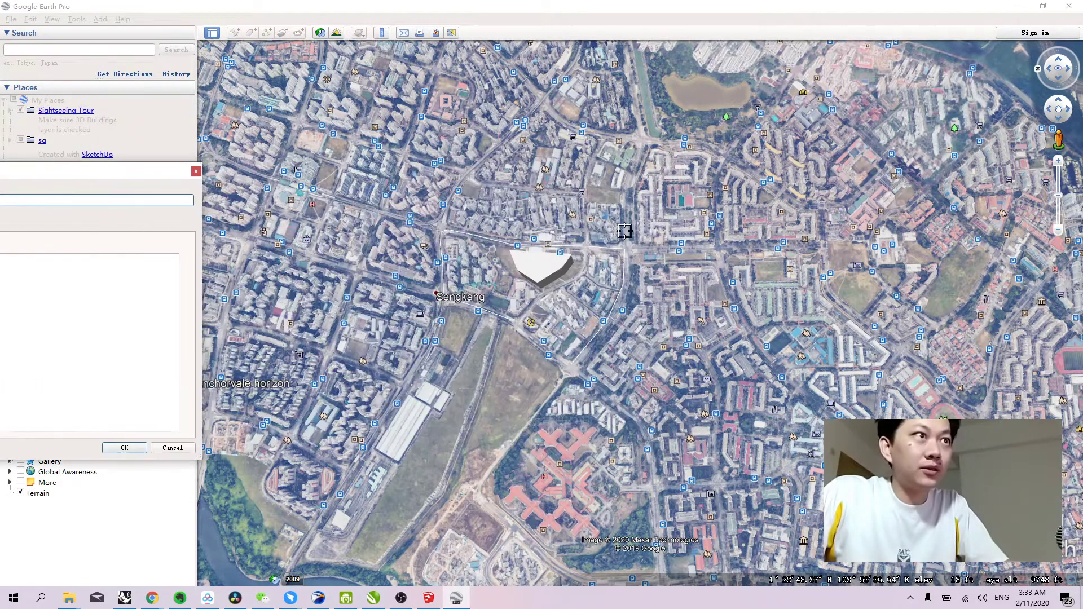
left_click(992, 403)
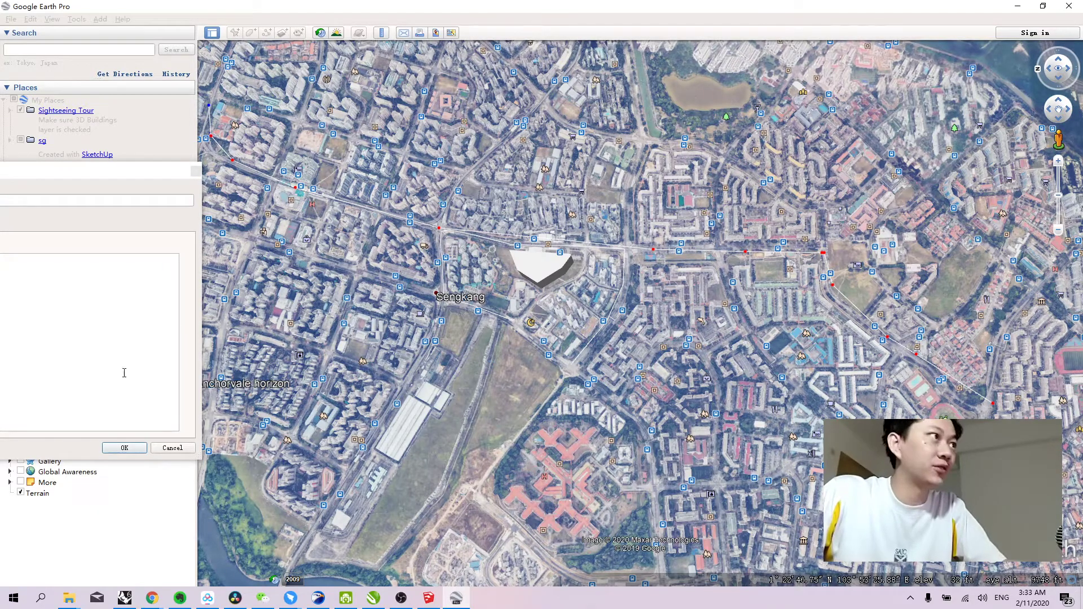
left_click(125, 448)
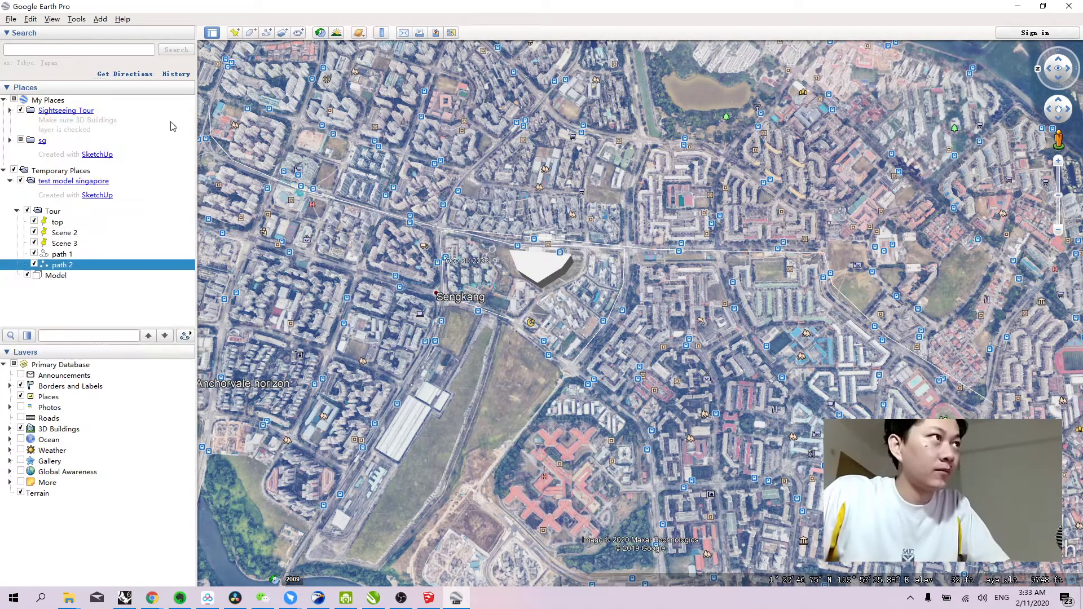
Preview the opening seconds of the path 2 tour and review the tour-from-line camera settings.
left_click(183, 336)
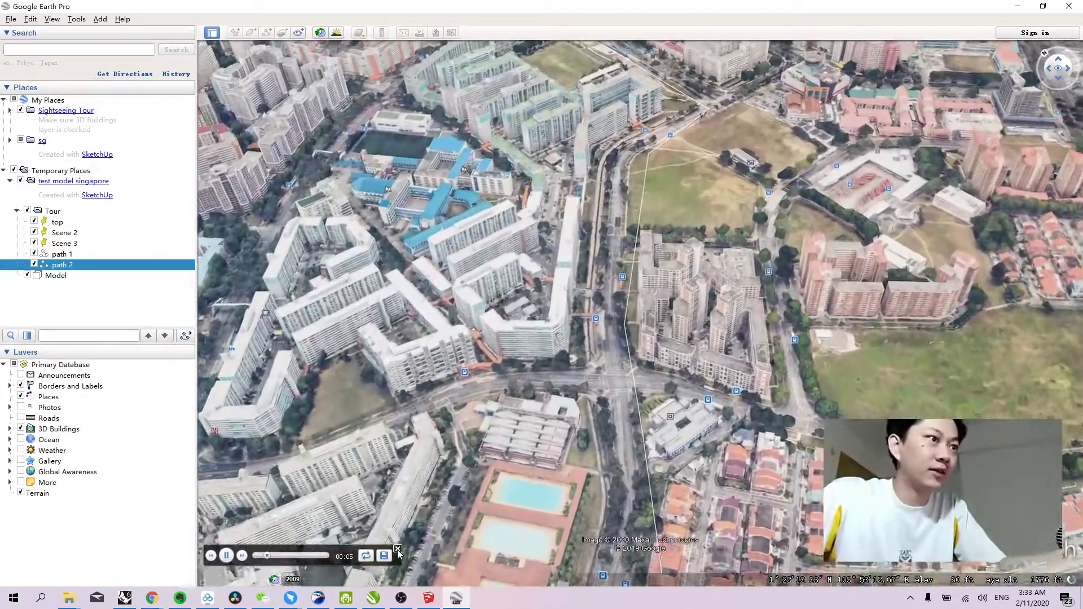
left_click(398, 550)
left_click(76, 19)
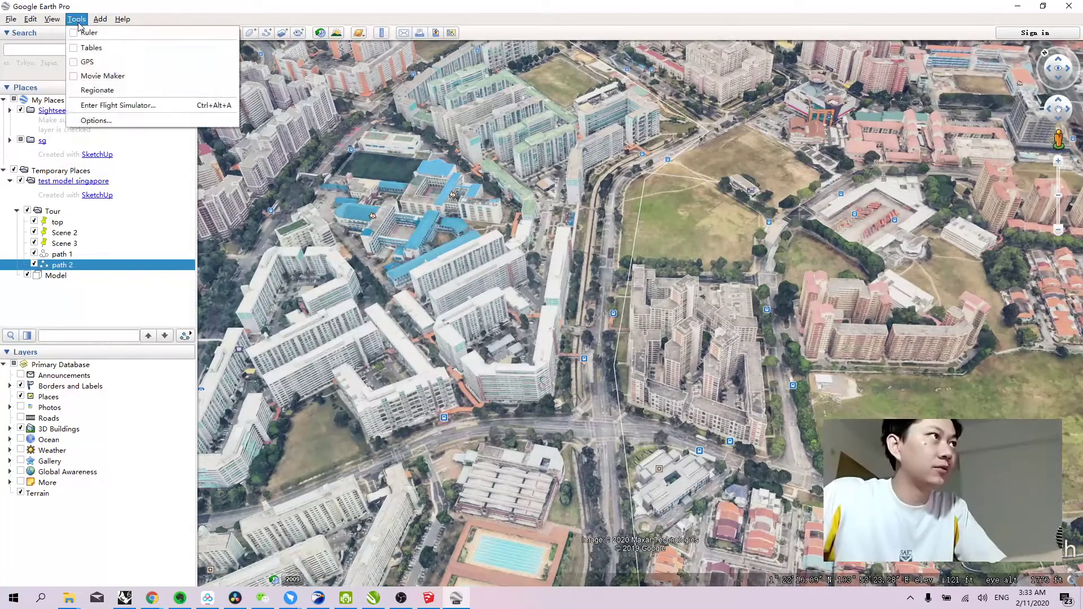
left_click(95, 121)
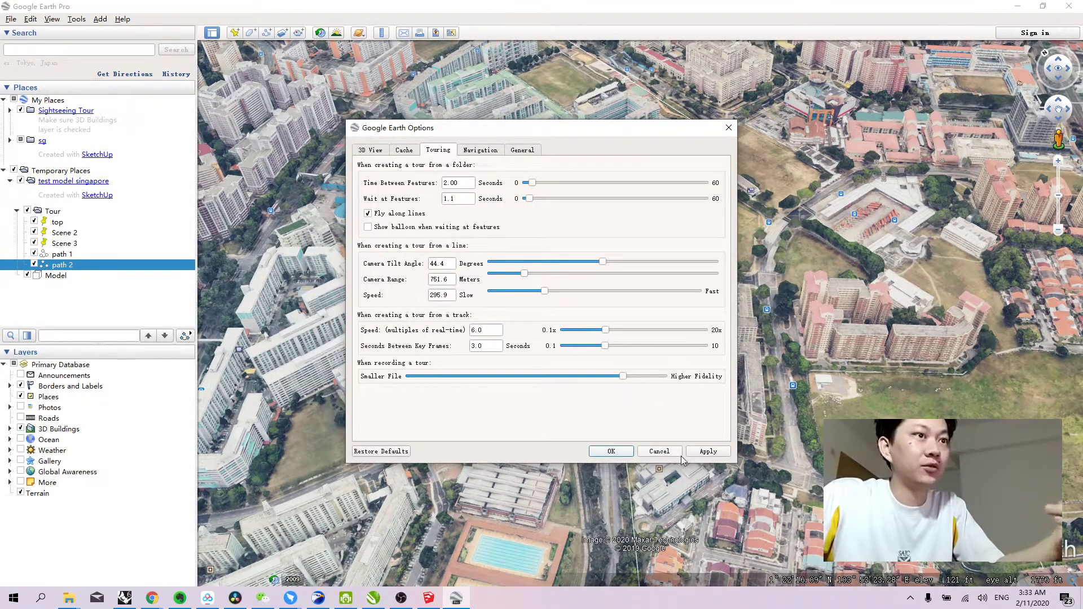
left_click(612, 451)
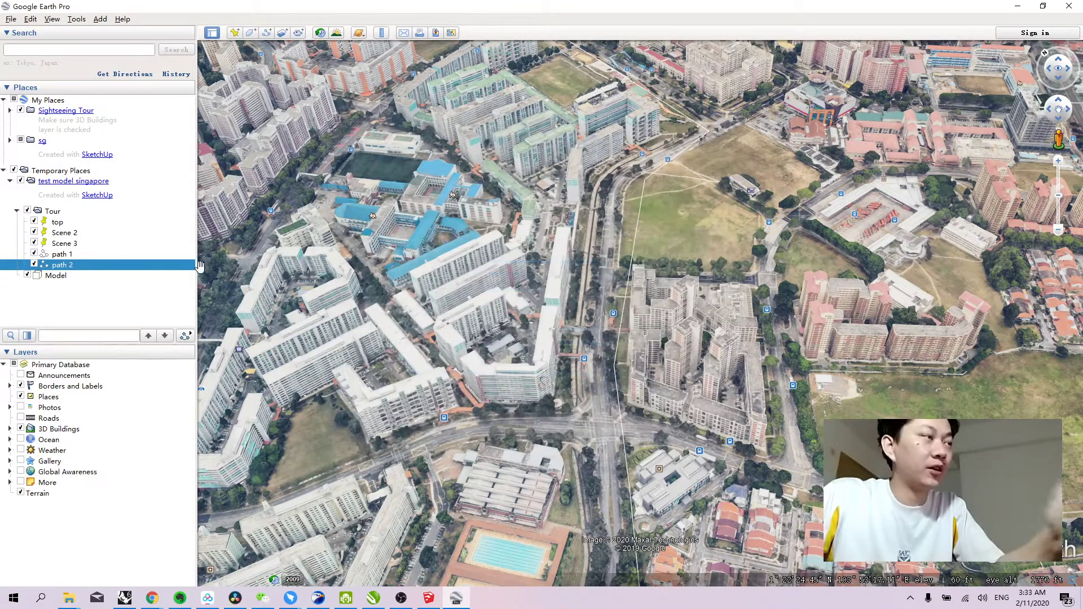
Start the path 1 tour, pause it, save it as "path 1 tour" and play it to the end.
left_click(62, 255)
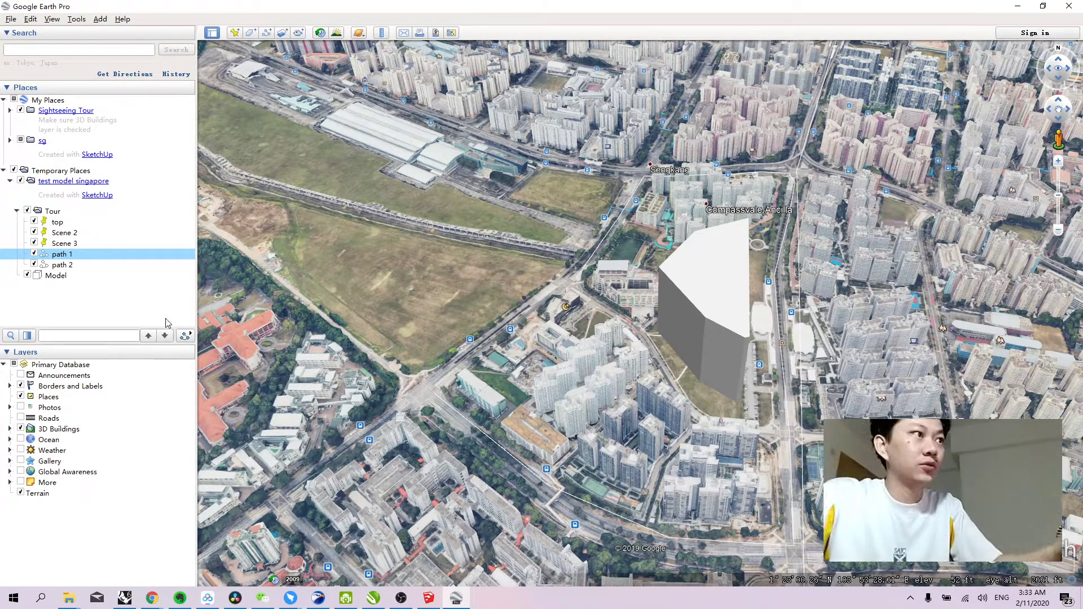
left_click(185, 336)
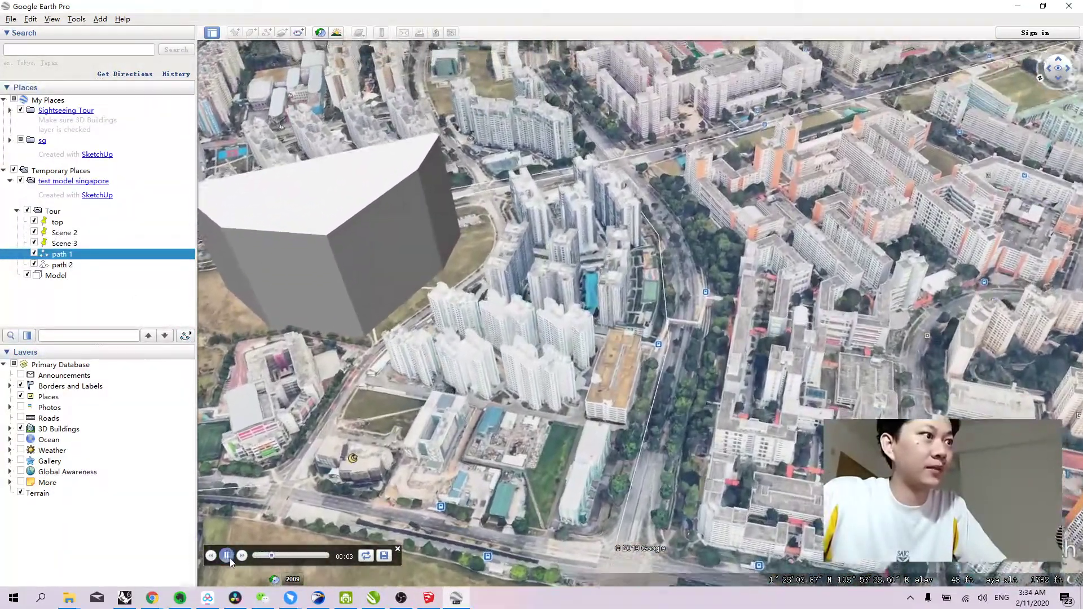
left_click(227, 556)
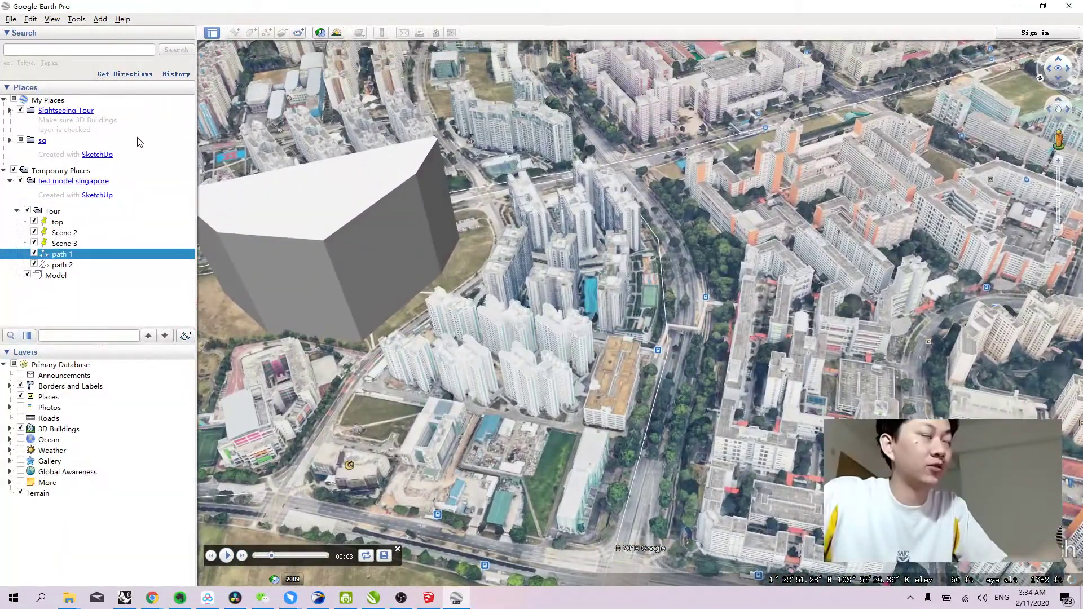
left_click(387, 554)
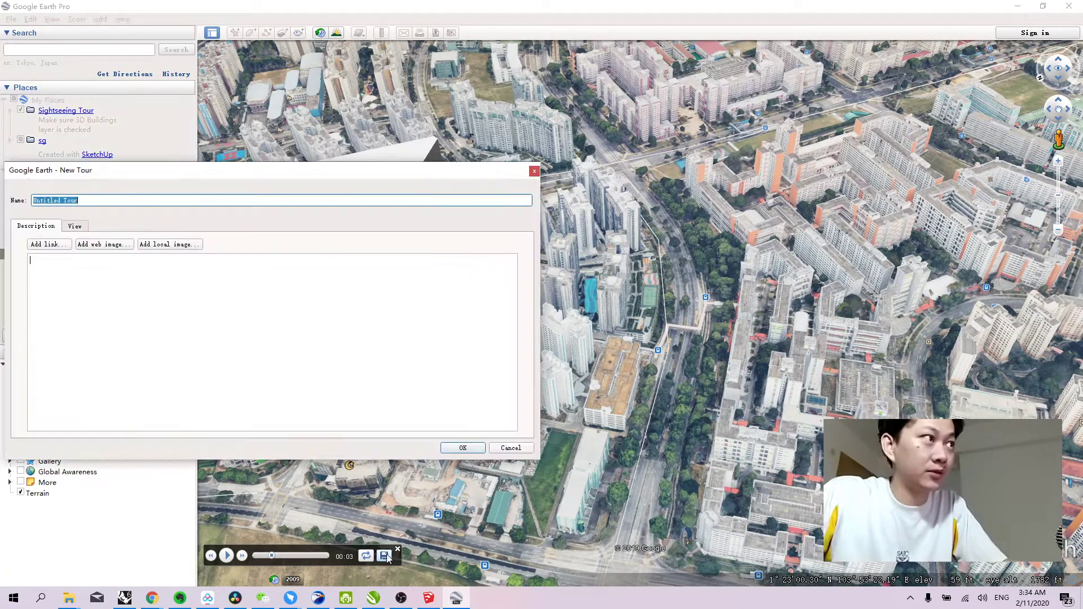
left_click_drag(125, 177, 255, 286)
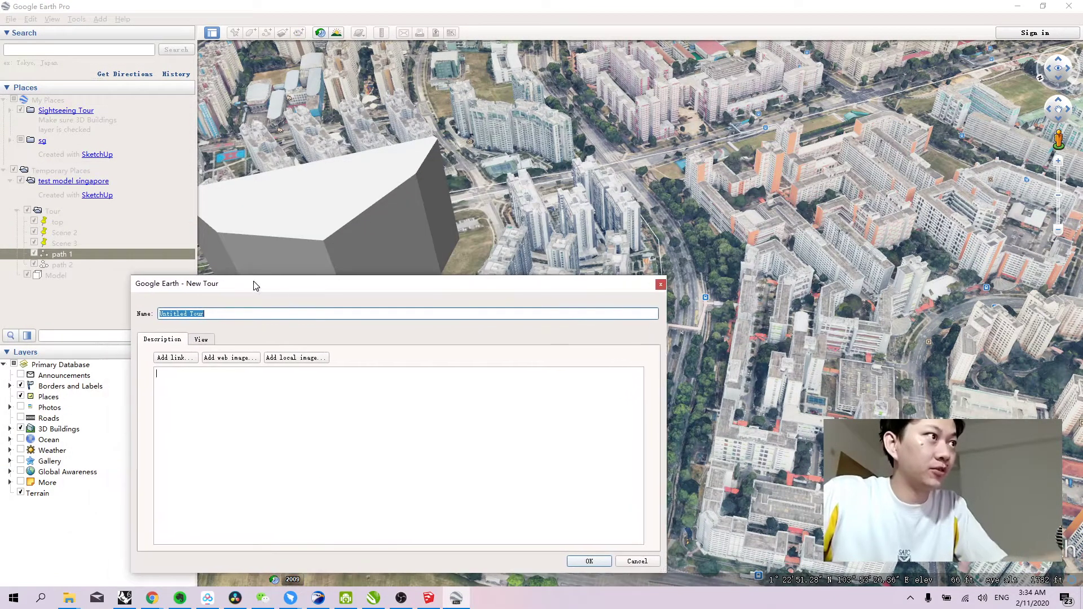
type("path 1 tour")
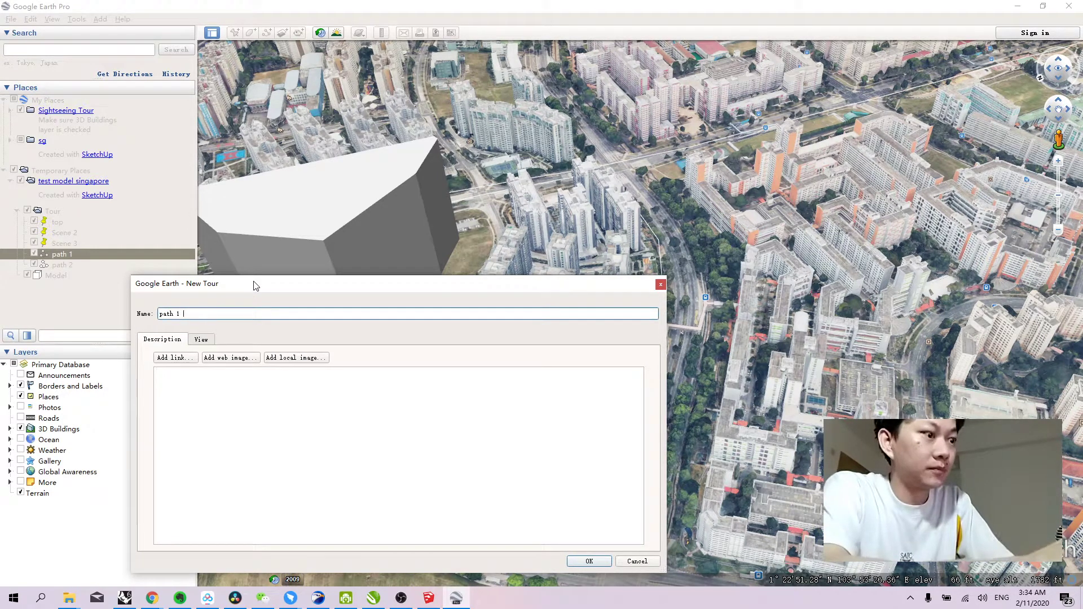
left_click(589, 562)
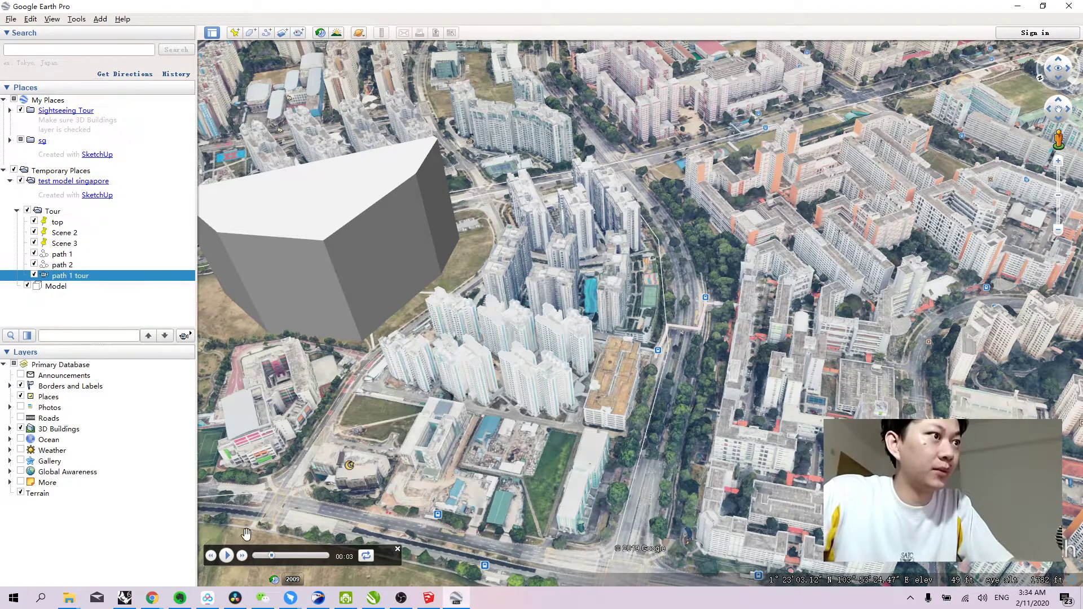
left_click(227, 556)
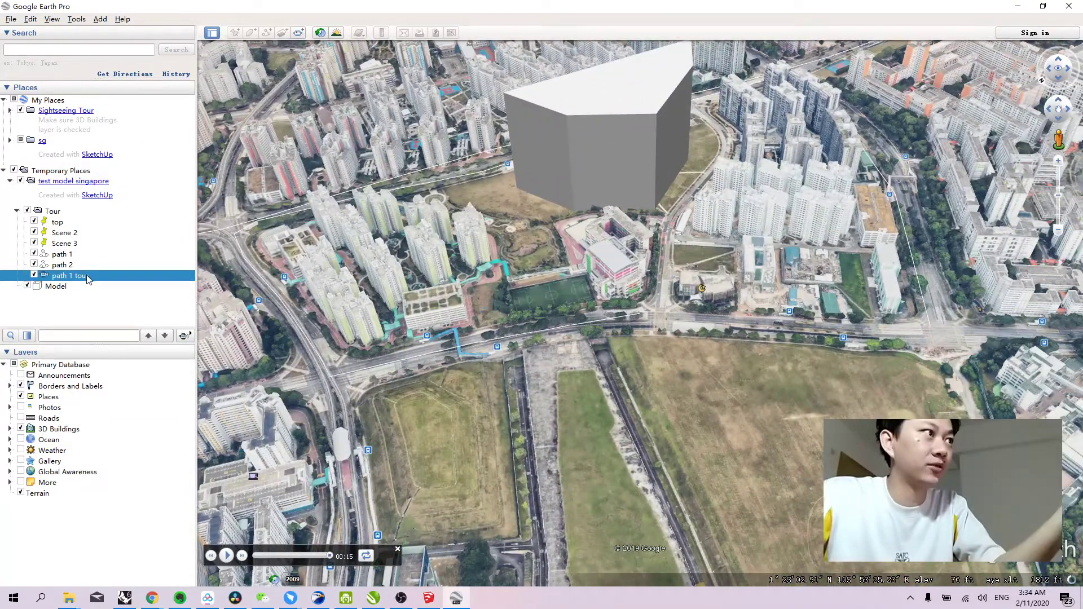
Fly to path 2, start its tour and pause it at 00:05.
double_click(71, 265)
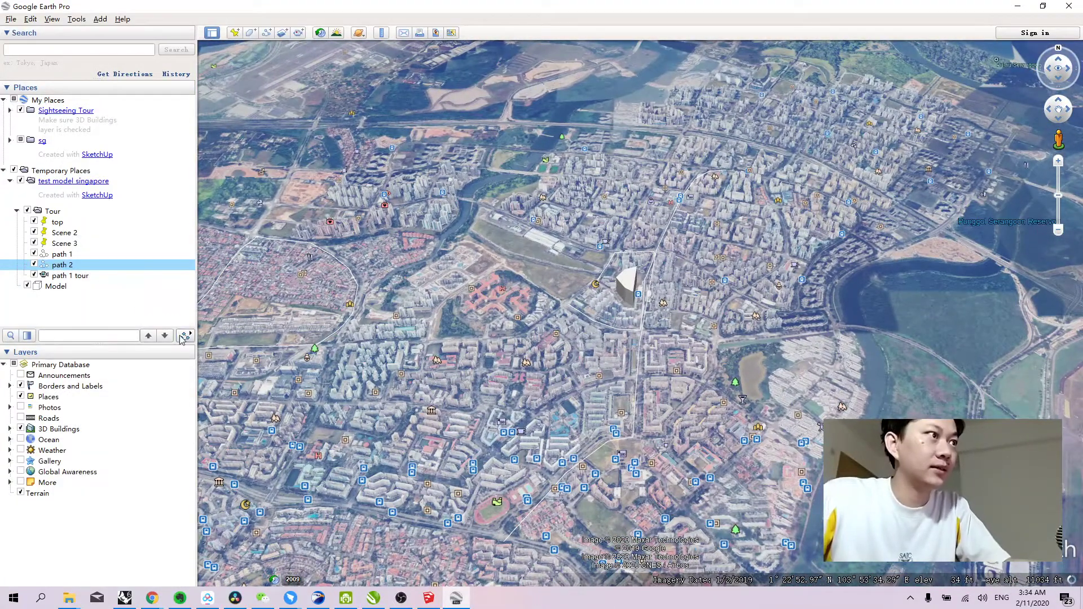
left_click(184, 336)
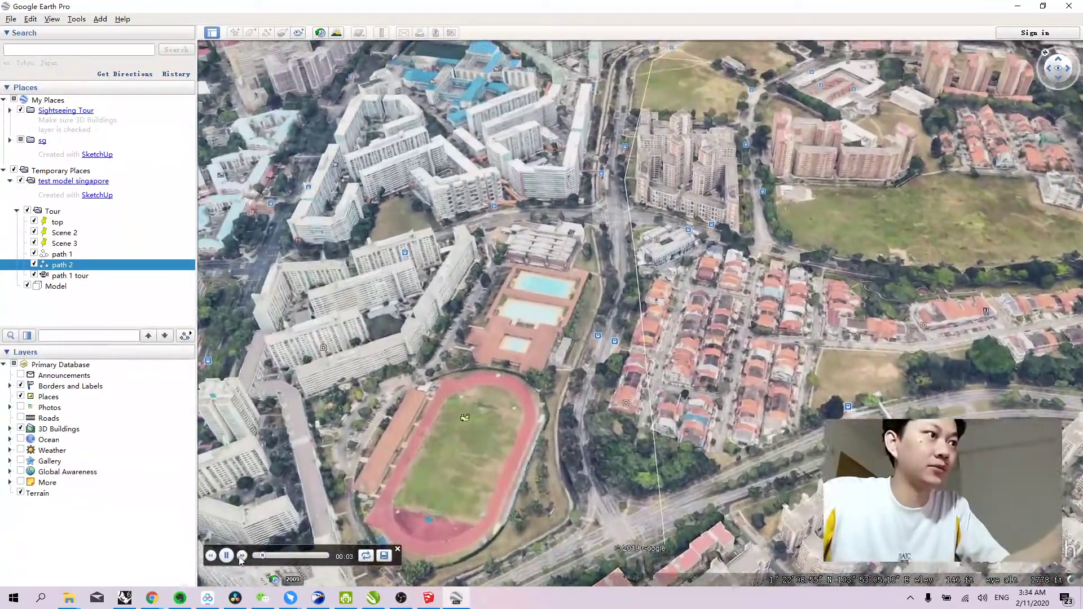
left_click(226, 557)
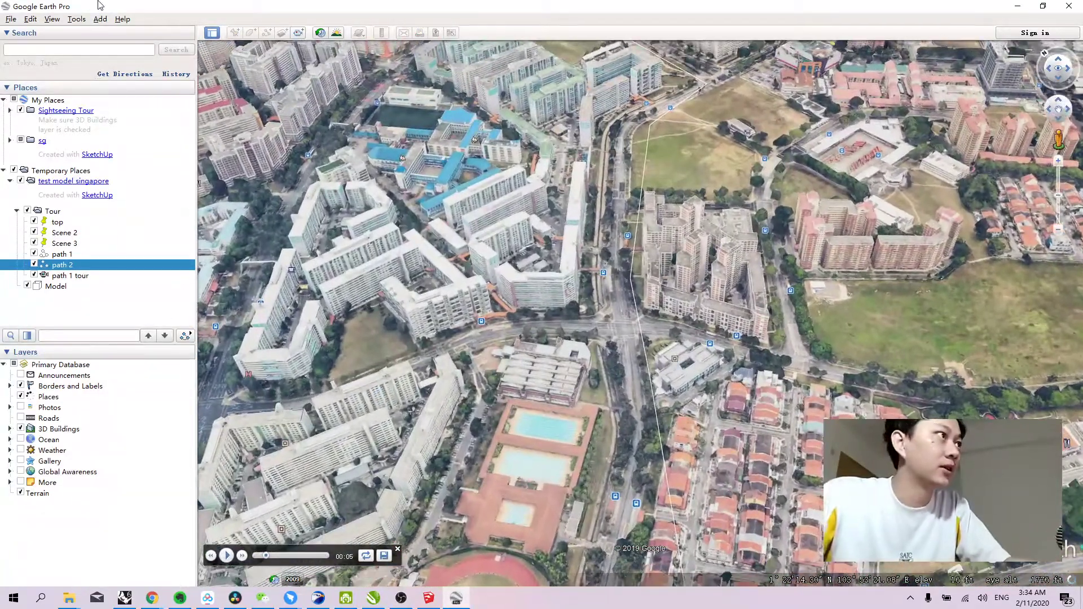
Set the tour-from-line camera range to 1505.7 meters and replay the start of the path 2 tour.
left_click(80, 20)
left_click(99, 121)
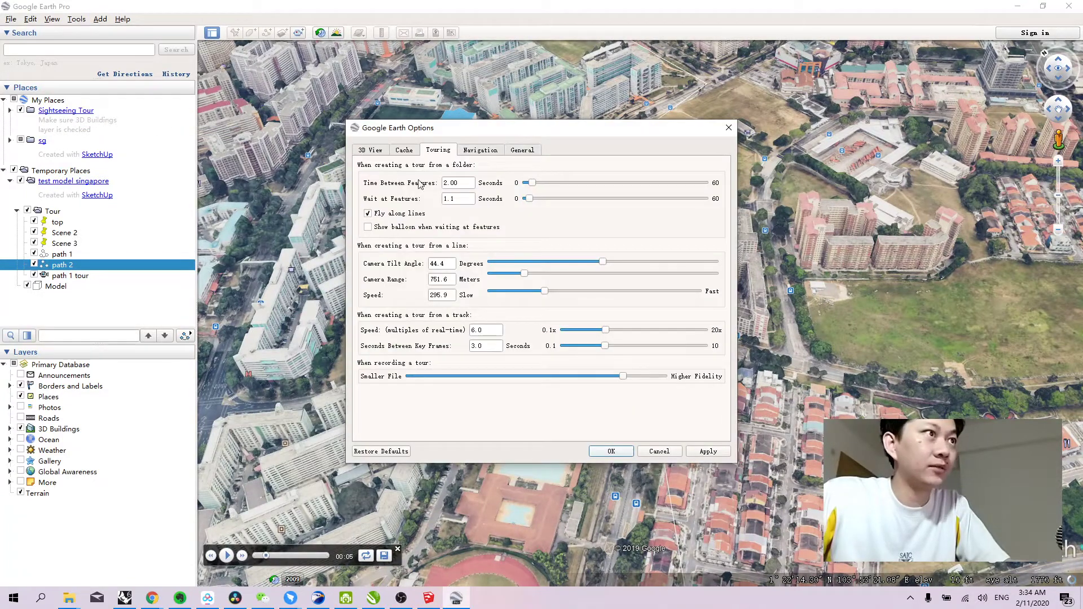
left_click_drag(534, 276, 642, 281)
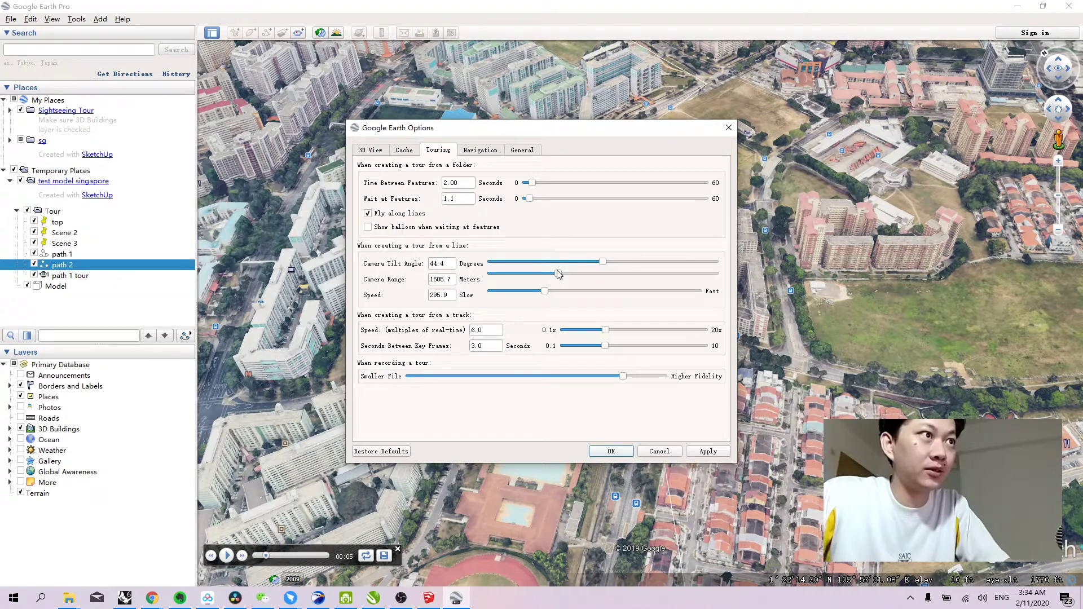
left_click(609, 452)
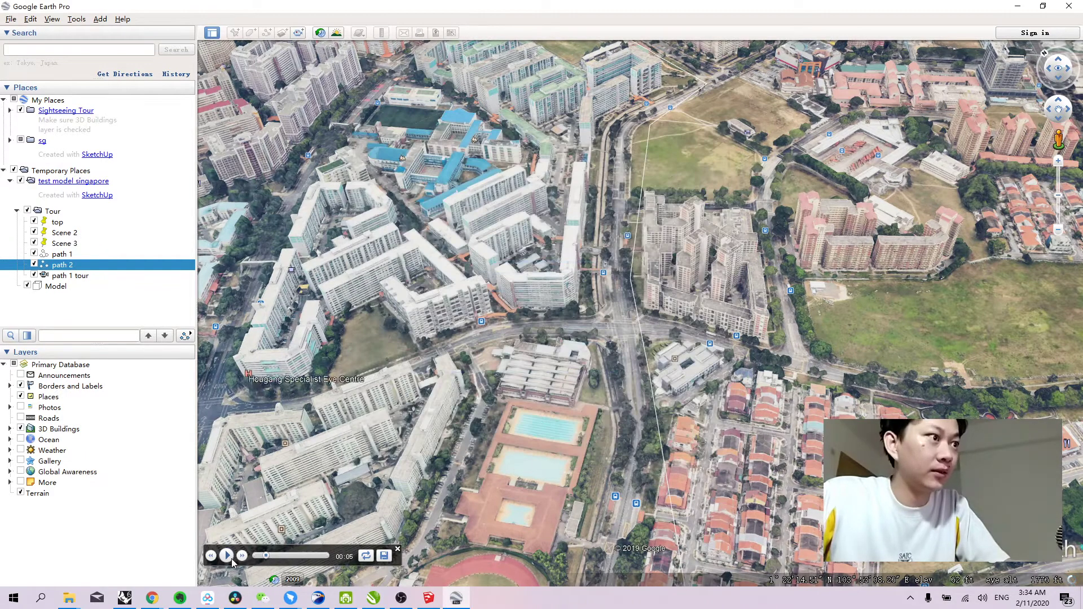
left_click(398, 549)
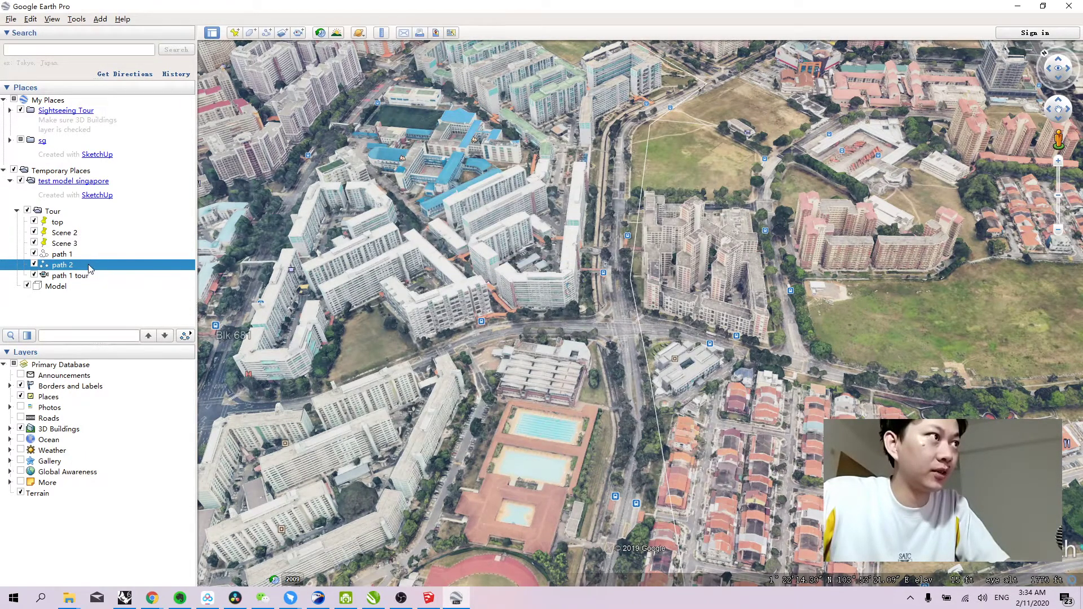
double_click(86, 265)
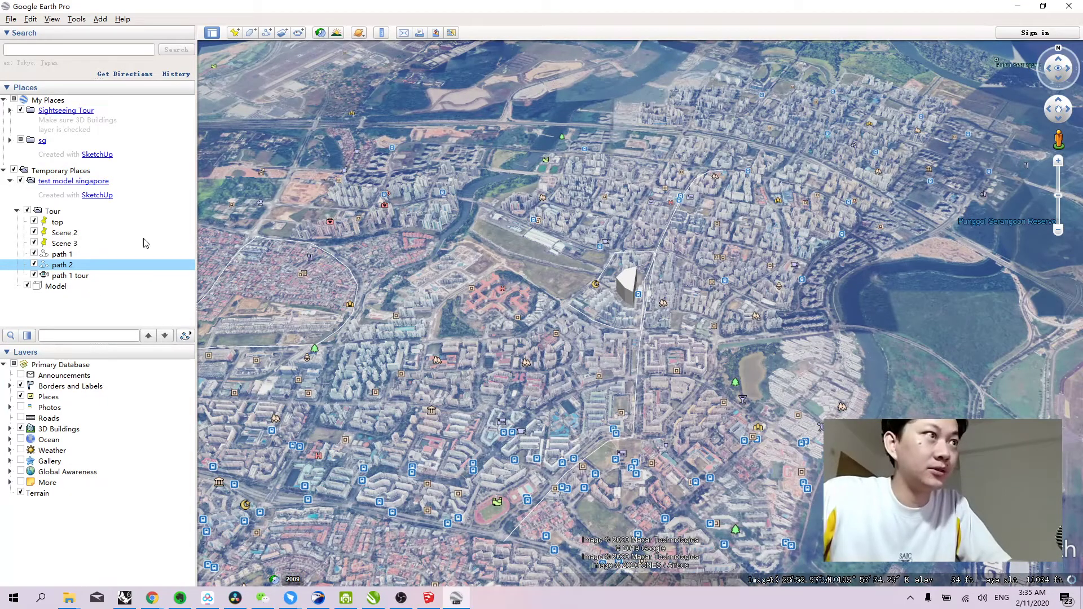
left_click(185, 336)
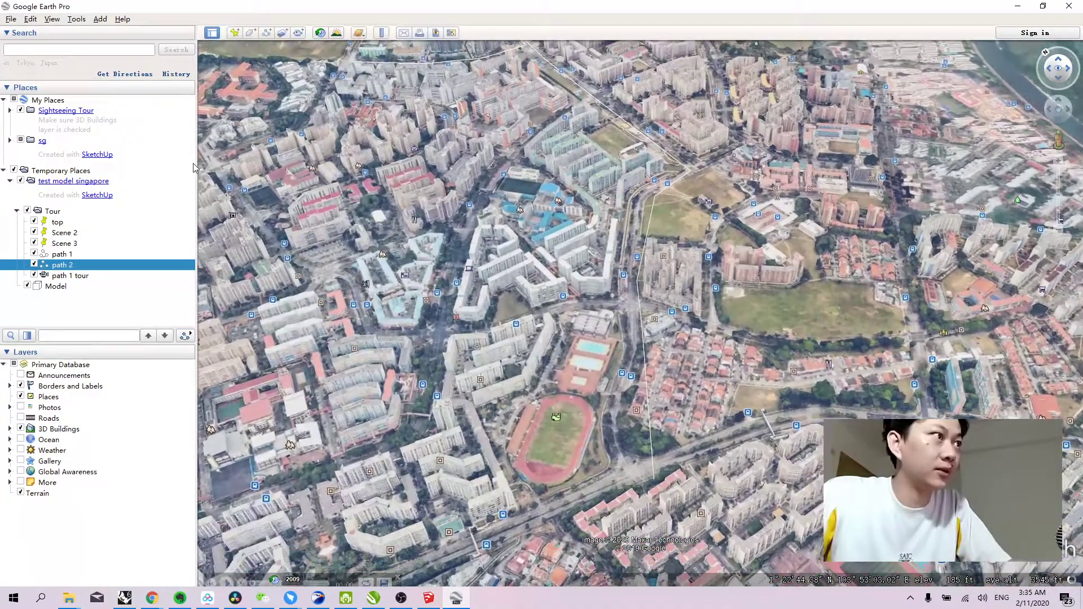
Set the tour-from-line camera range to 2938.6 meters.
left_click(76, 18)
left_click(90, 122)
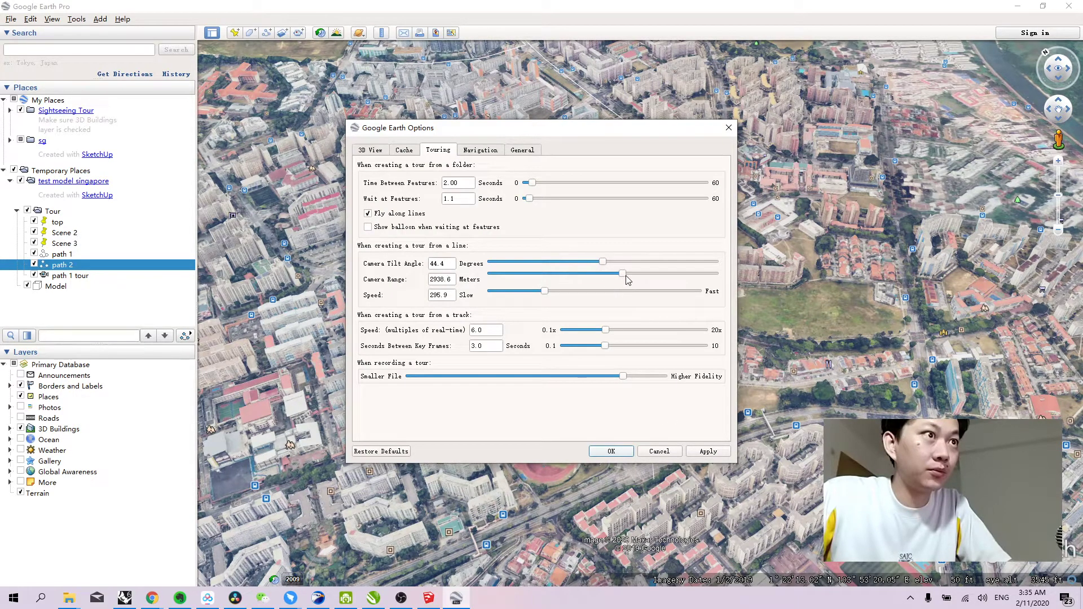
left_click(611, 451)
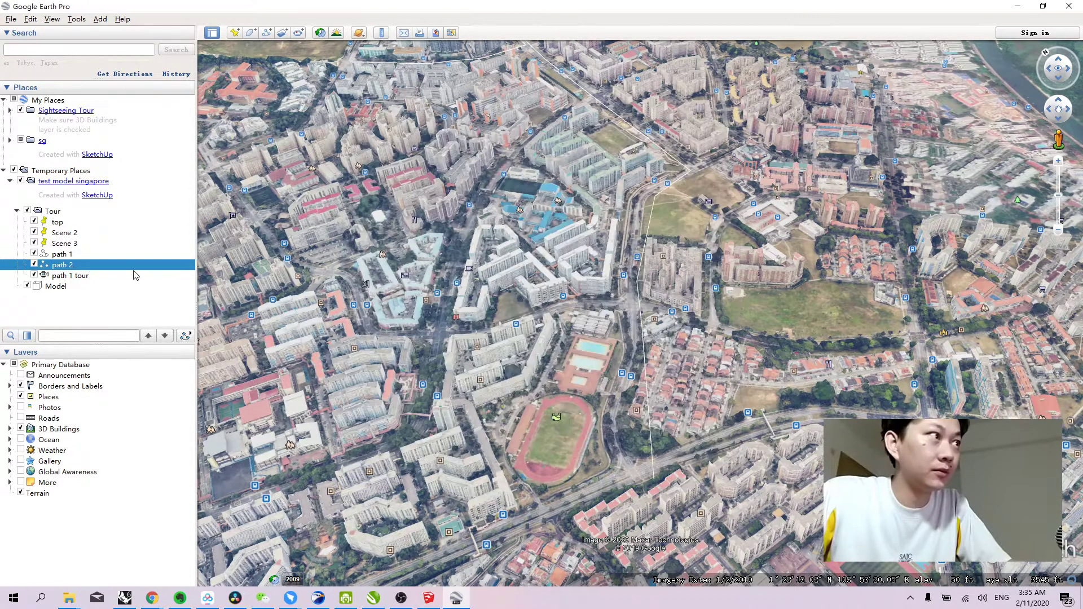
Start the path 2 tour, save it as "path 2 tour", and play both saved path tours.
double_click(126, 269)
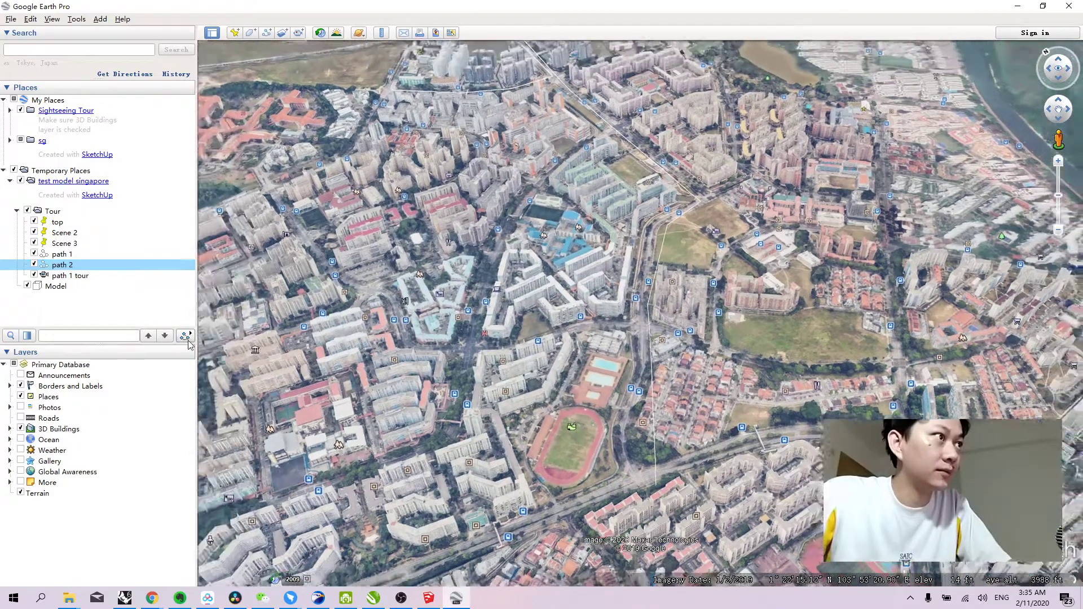
left_click(186, 336)
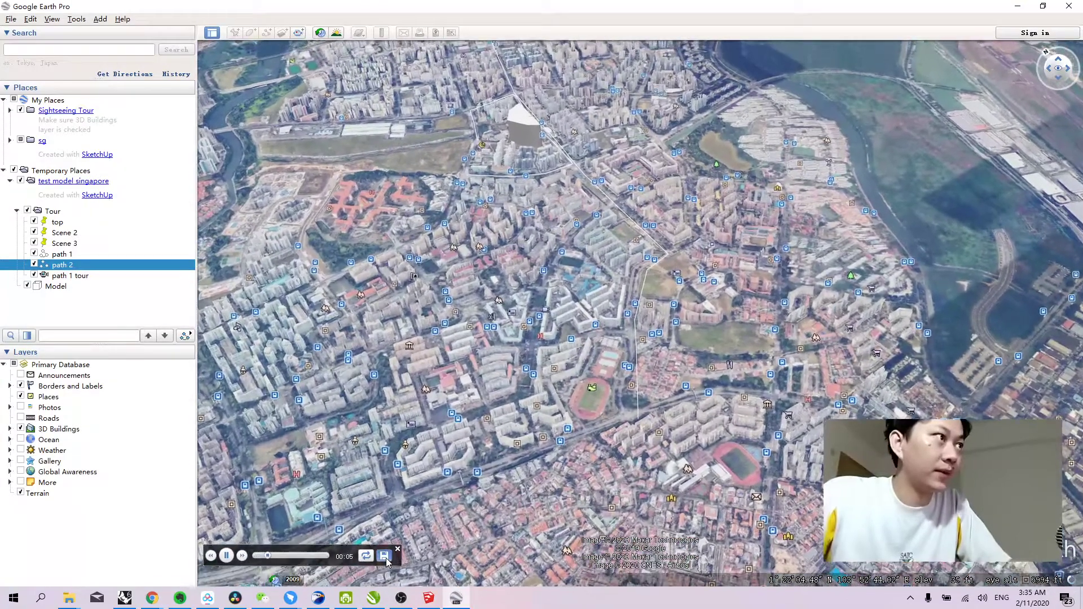
left_click(385, 557)
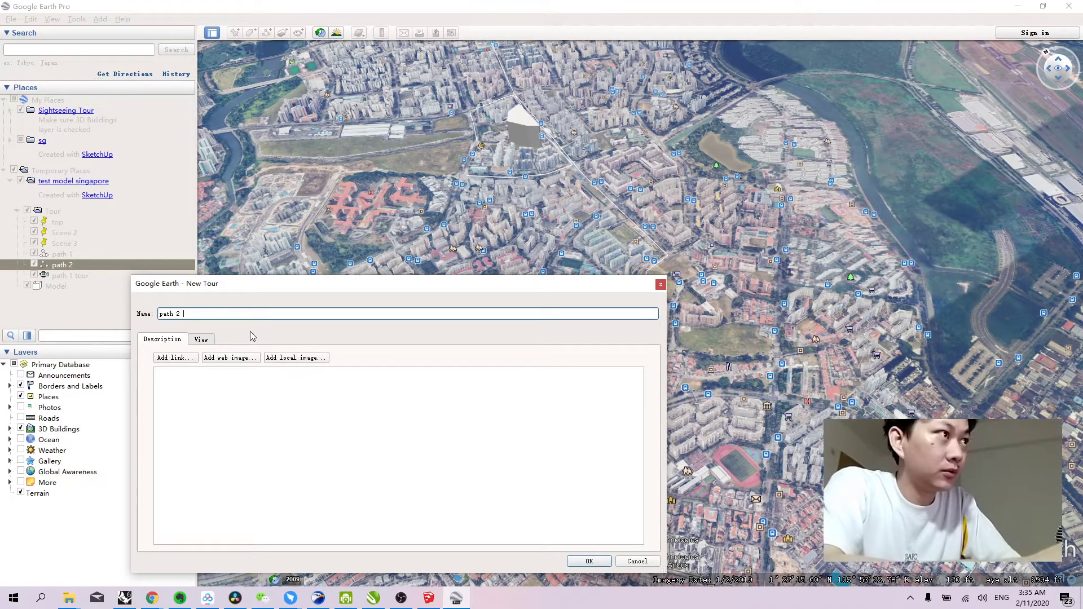
left_click(587, 560)
double_click(84, 277)
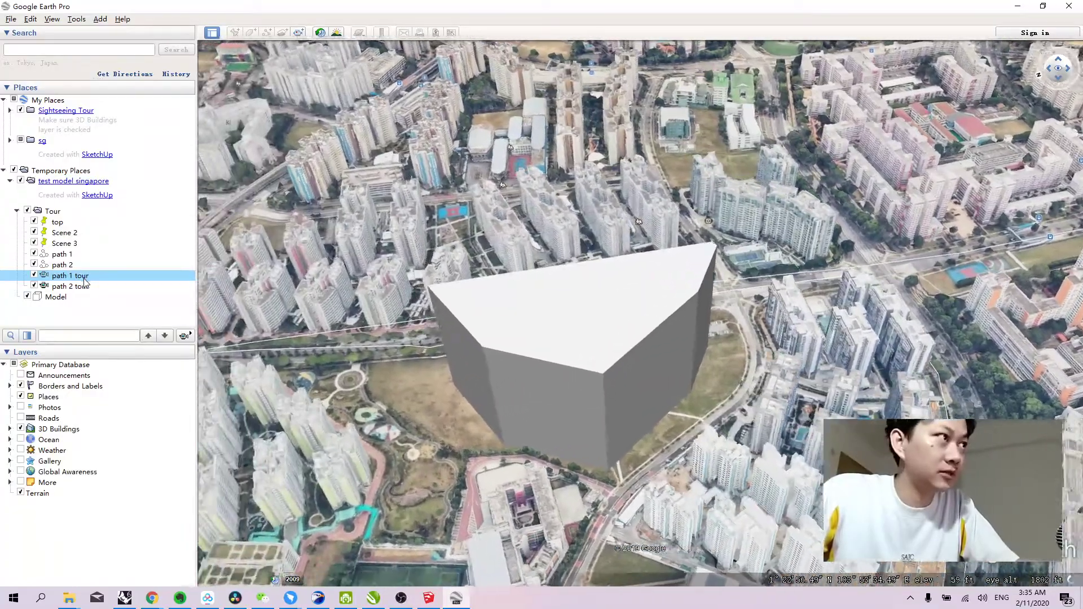
double_click(82, 286)
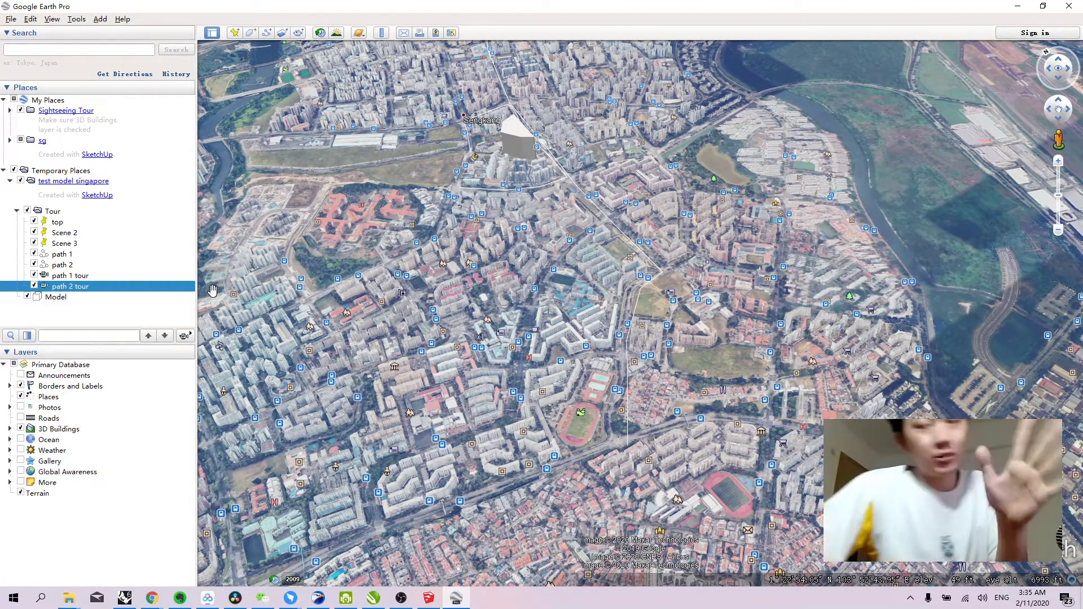
Record a new tour that runs the path 1 tour followed by the start of the path 2 tour.
left_click(118, 276)
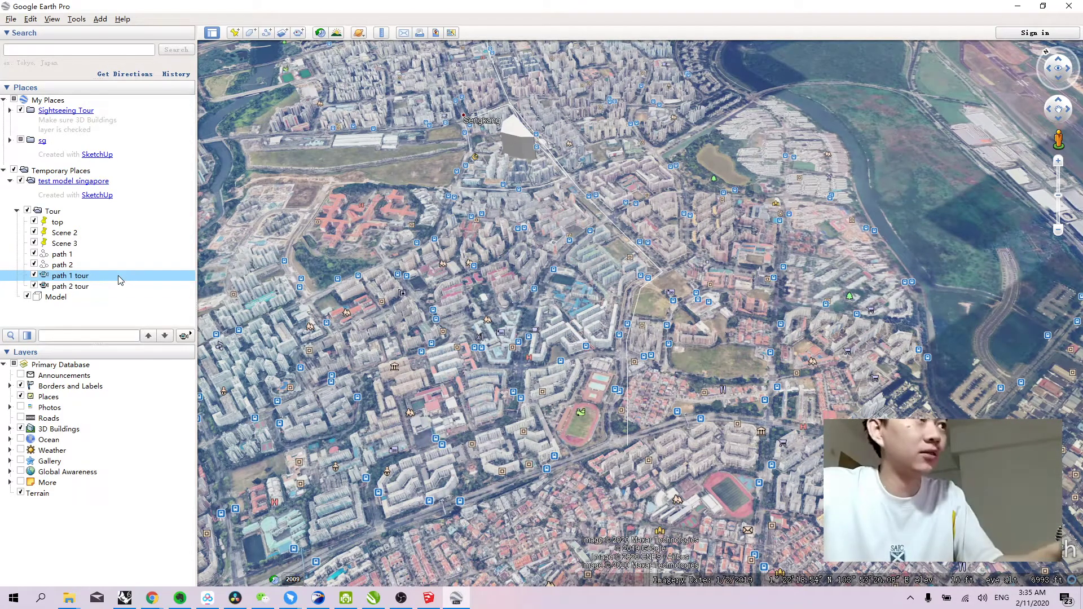
left_click(299, 33)
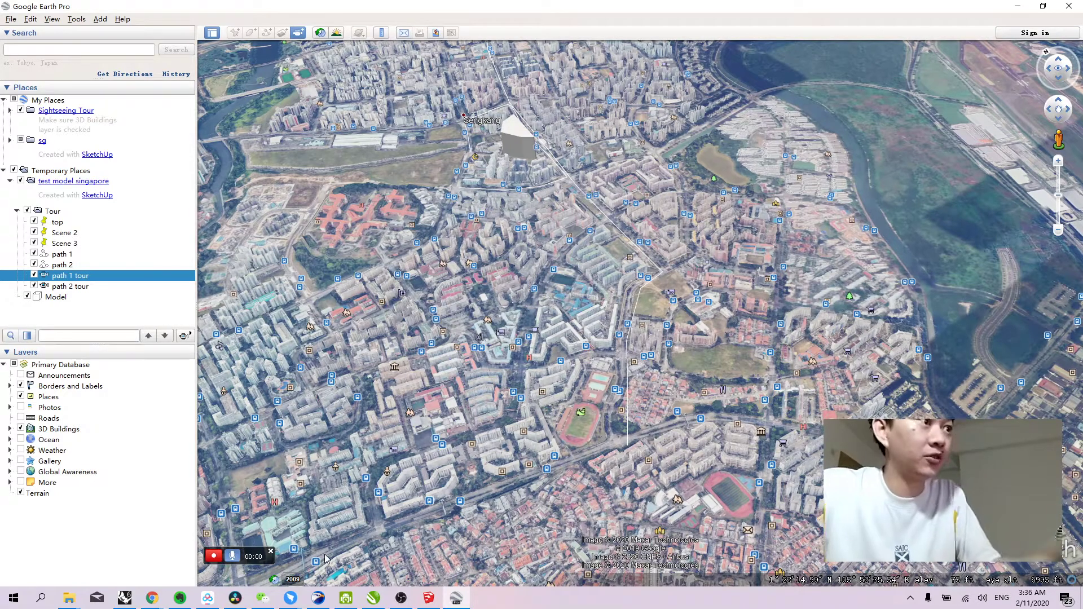
double_click(83, 277)
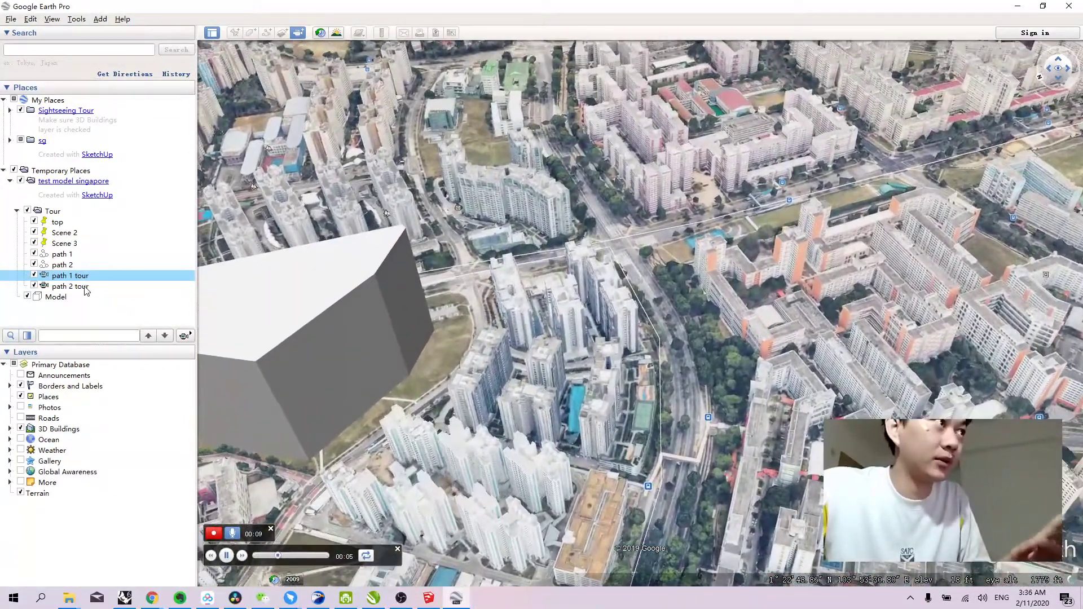
double_click(85, 288)
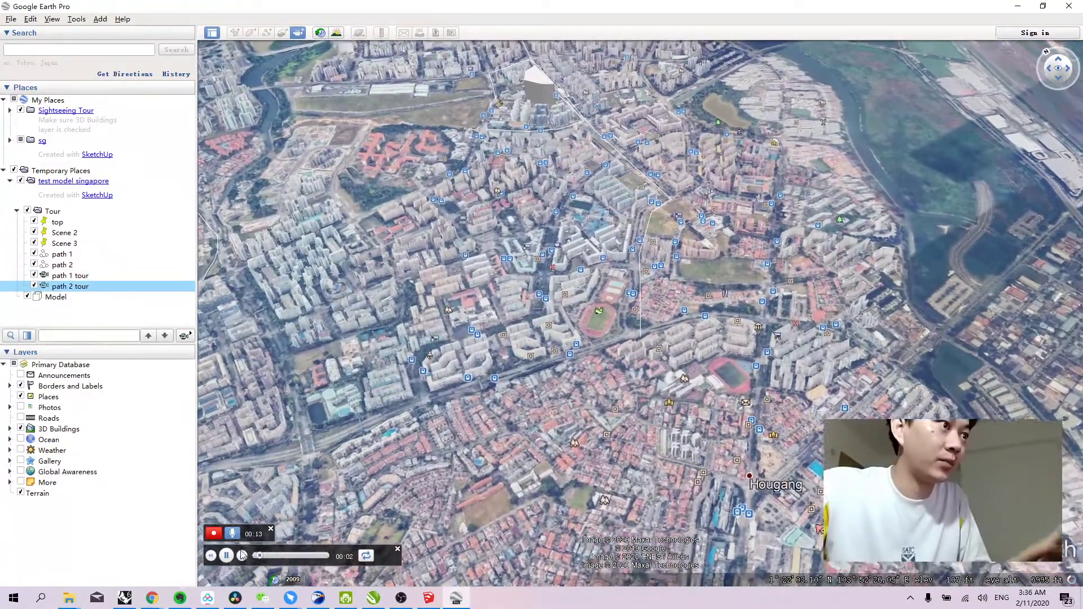
left_click(214, 534)
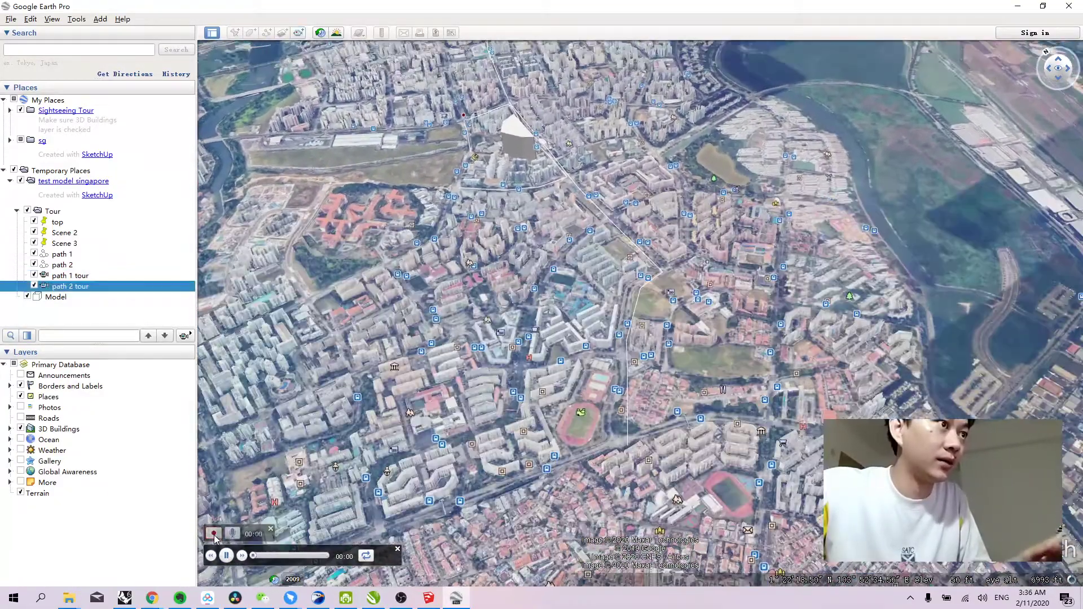
Save the recorded tour as "test sequence 1" and close its playback.
left_click(384, 556)
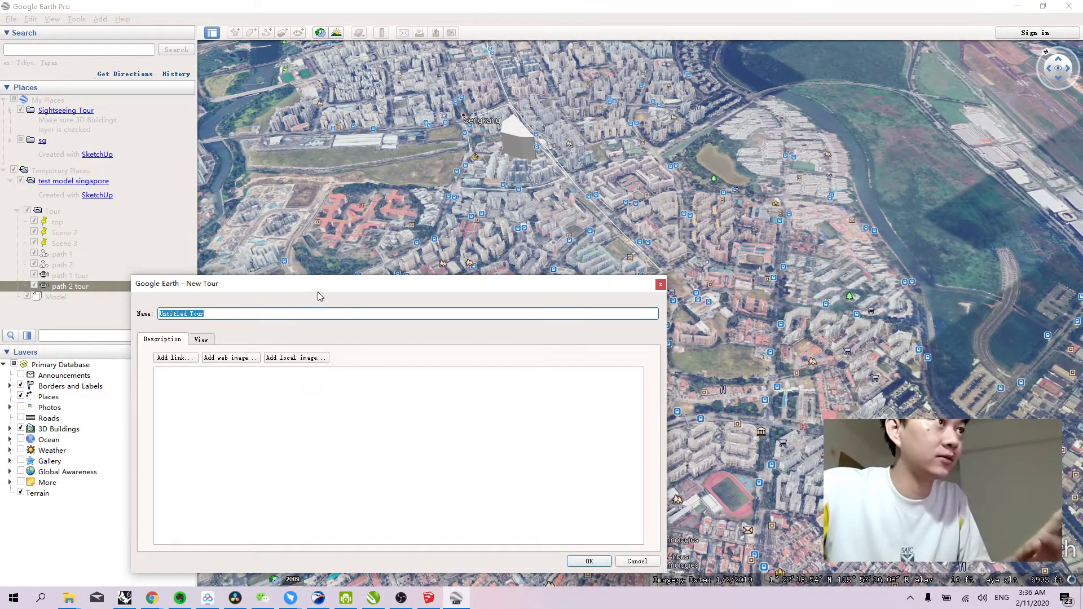
left_click_drag(340, 292, 409, 292)
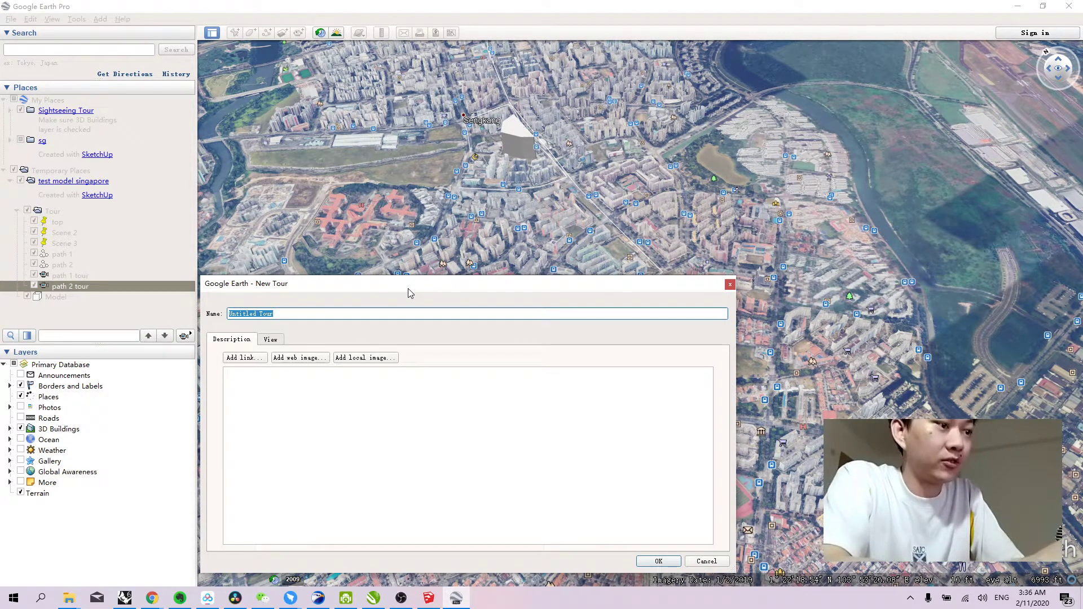
type("test sc")
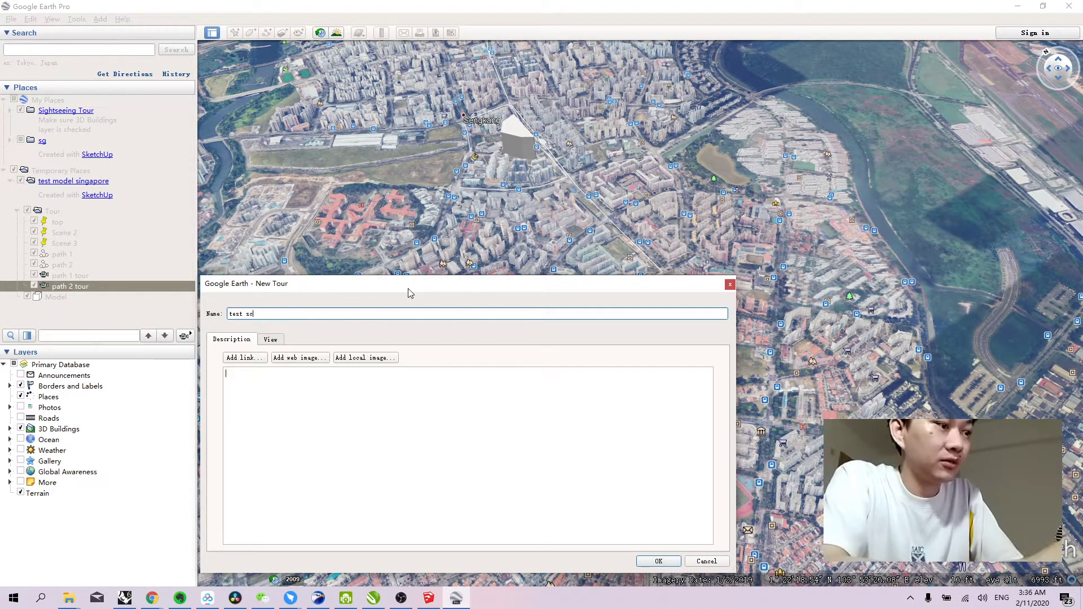
type("g")
key("BackSpace")
key("BackSpace")
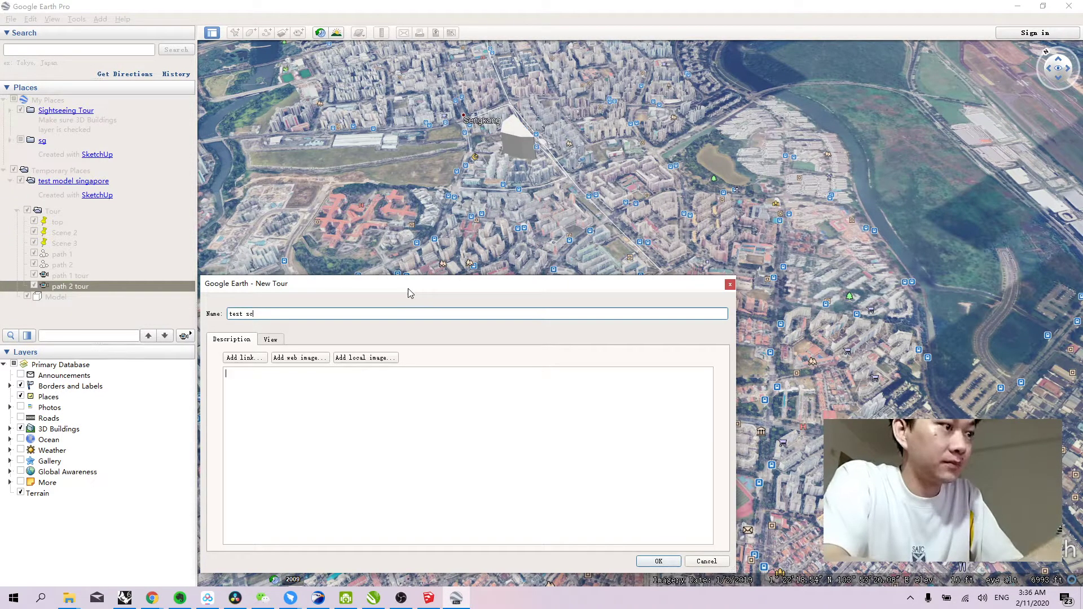
type("equence 1")
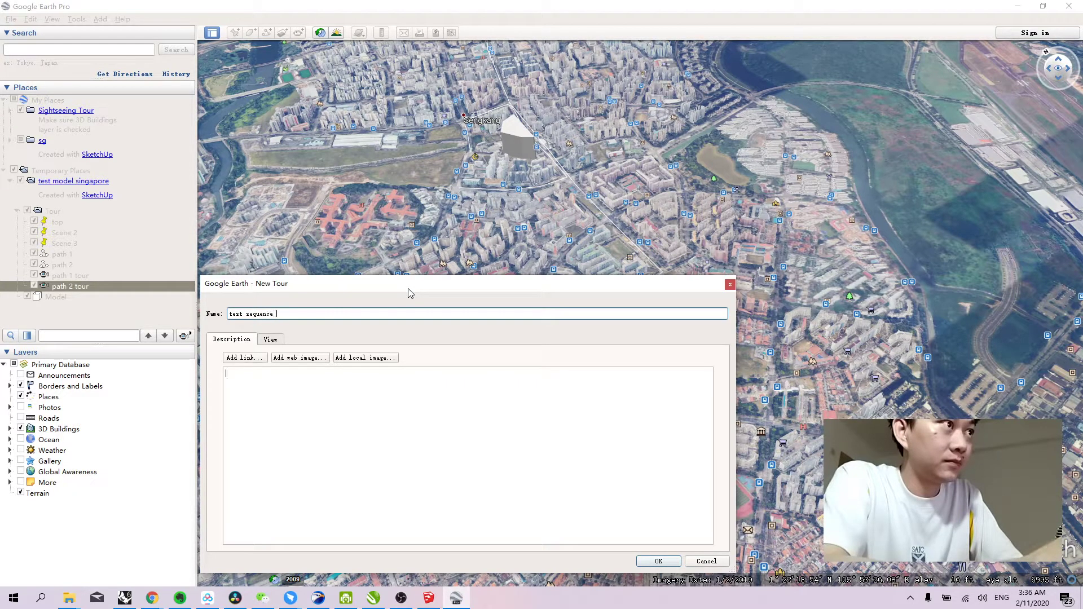
left_click(659, 561)
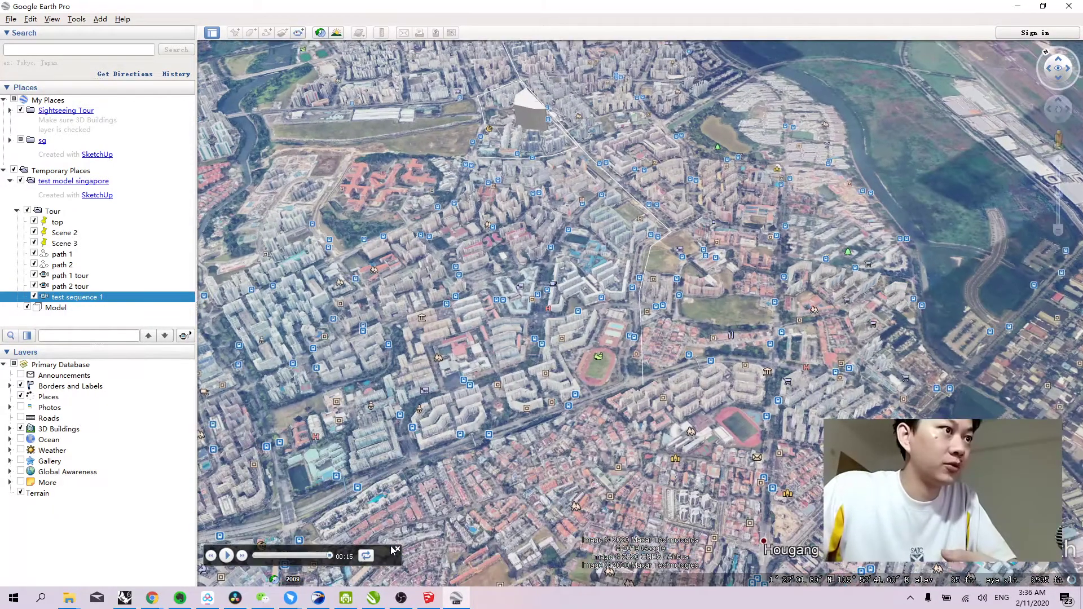
left_click(397, 549)
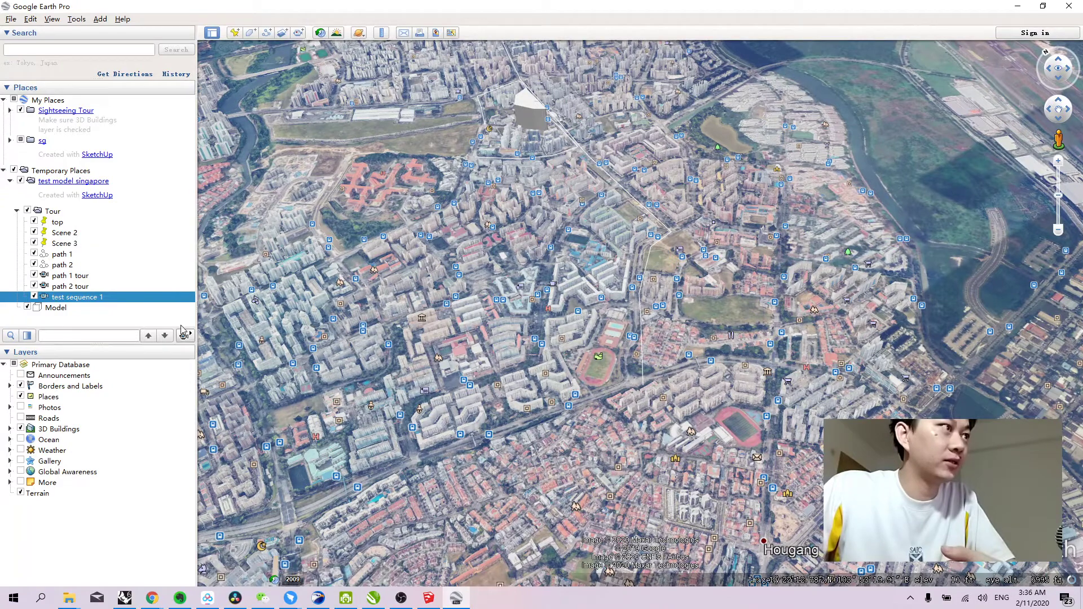
left_click(60, 255)
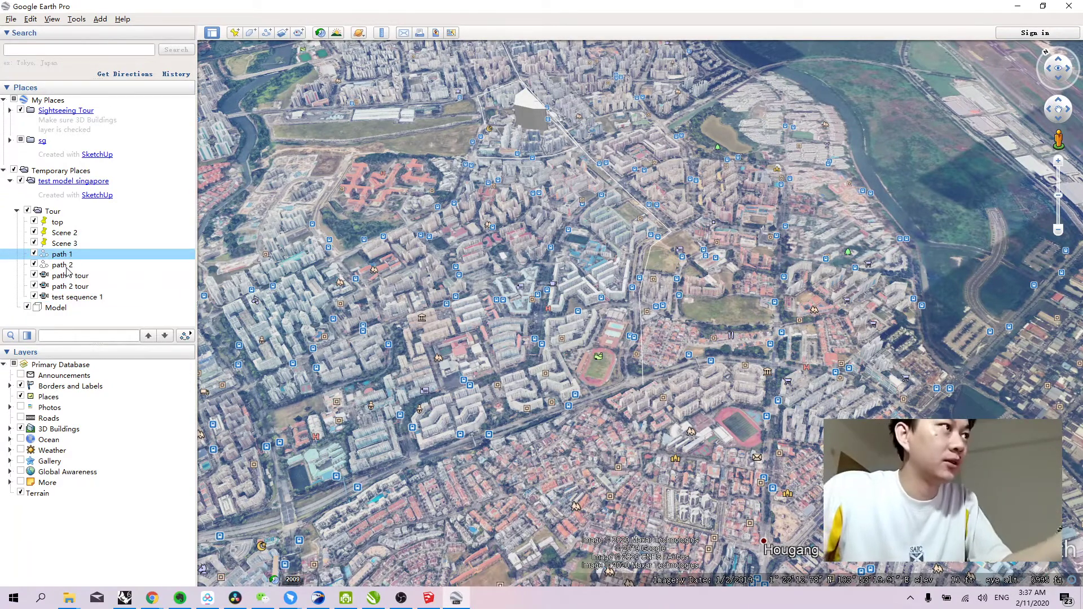
left_click(68, 275)
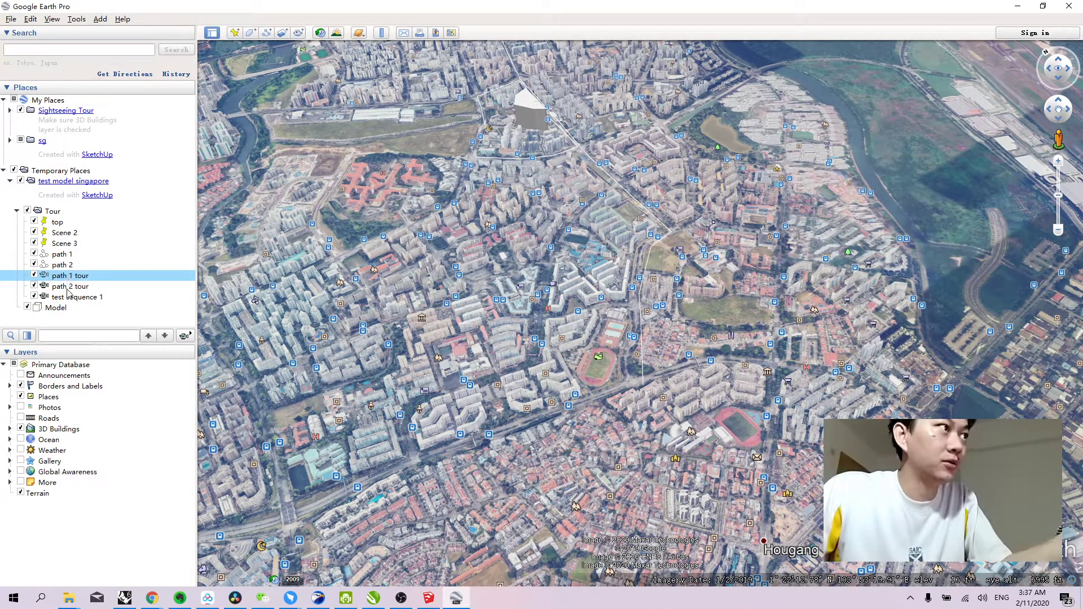
left_click(68, 289)
left_click(71, 298)
left_click(81, 287)
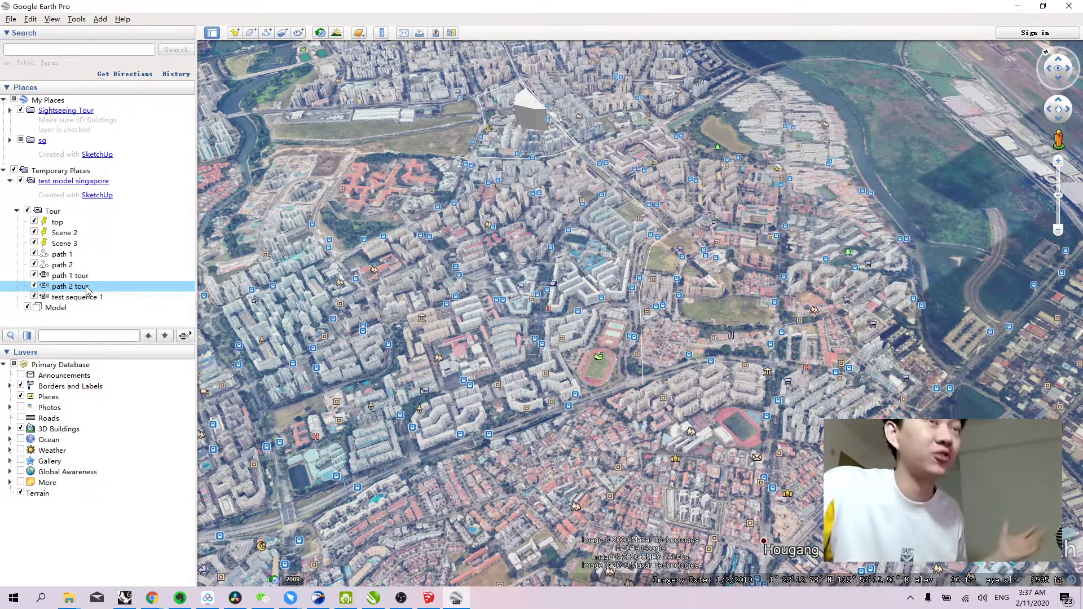
Start recording another tour while zooming out over the whole of Singapore and resetting the view to north up.
left_click(297, 33)
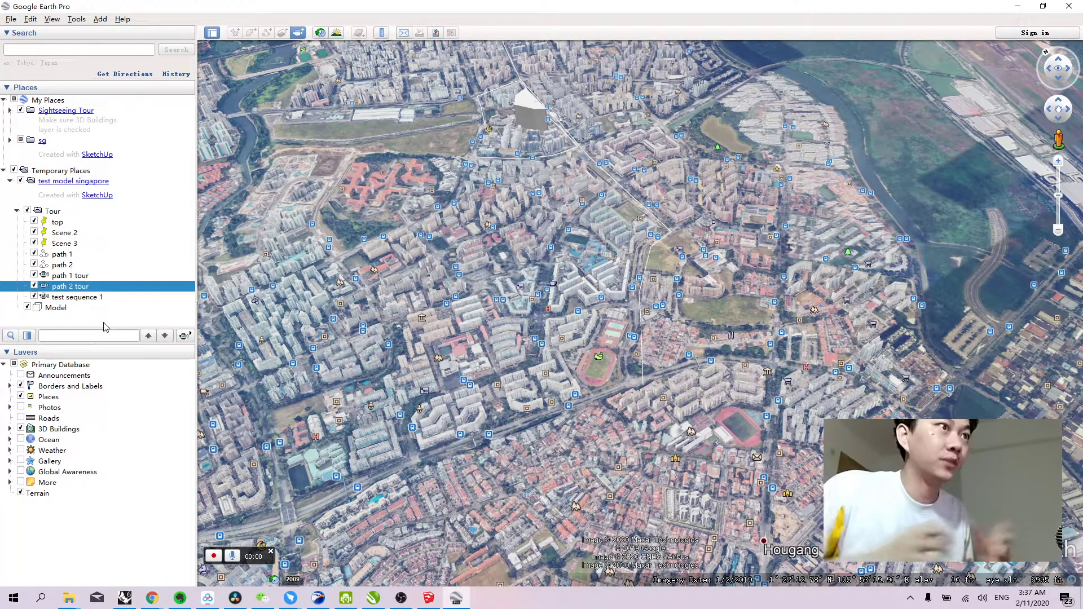
scroll(559, 213, "down", 6)
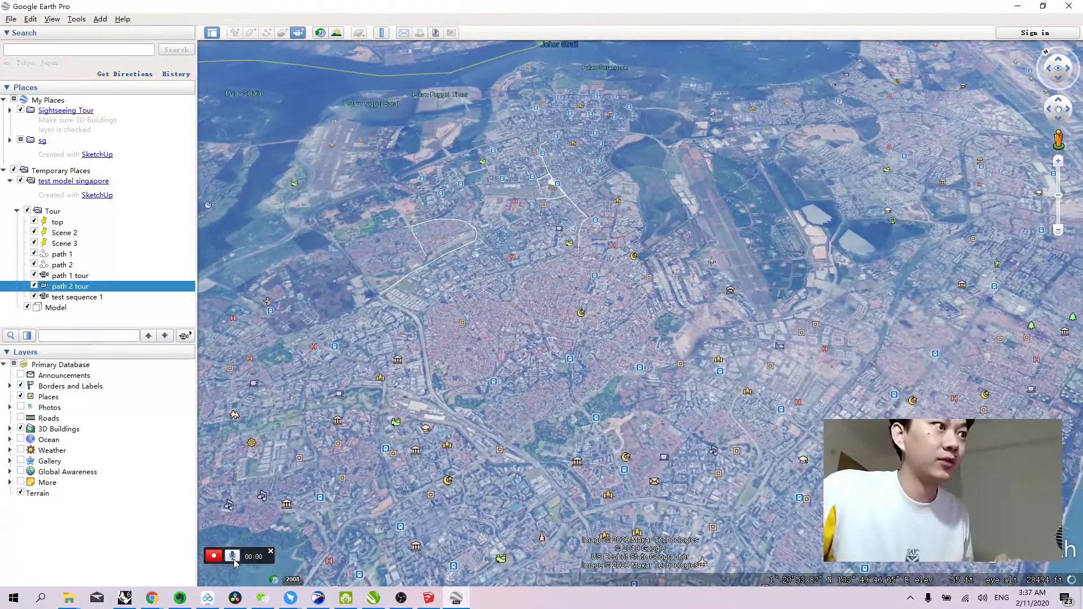
scroll(561, 314, "down", 8)
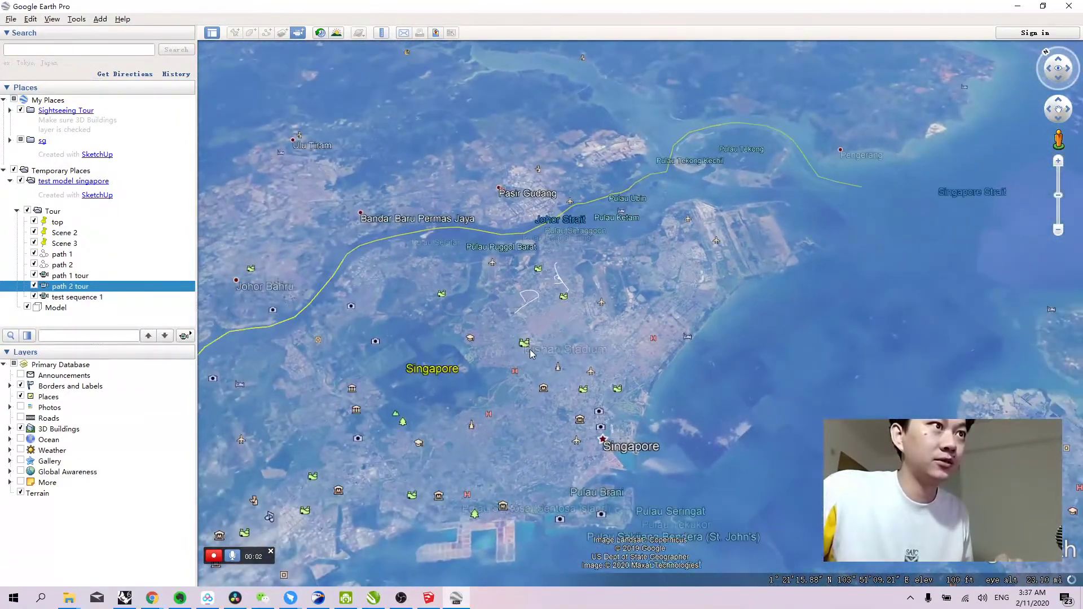
scroll(530, 354, "down", 2)
left_click(533, 351)
left_click_drag(302, 220, 292, 203)
scroll(713, 290, "down", 2)
left_click_drag(728, 302, 685, 467)
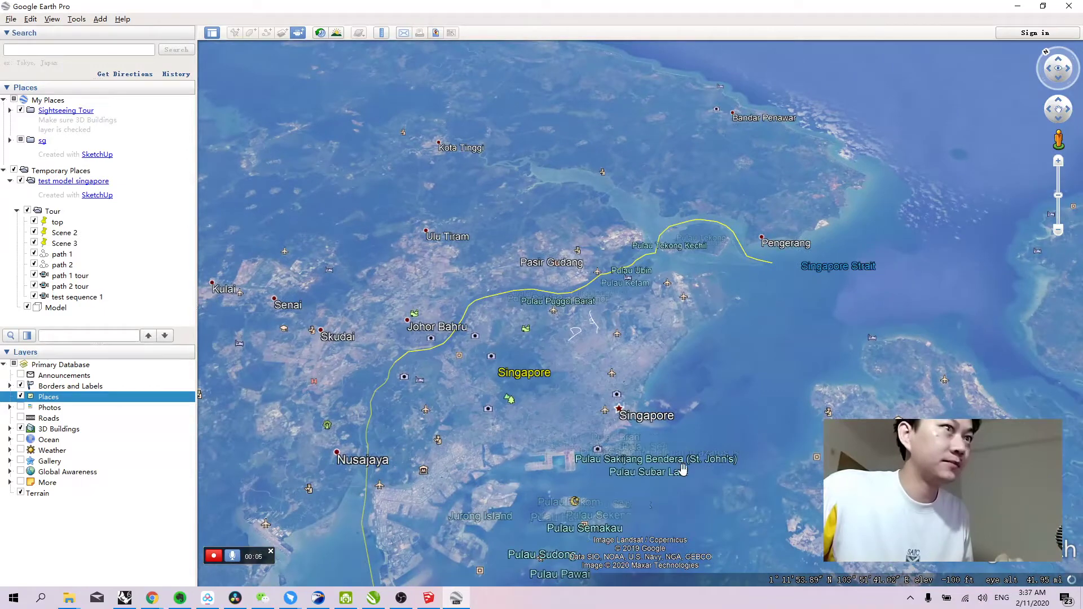
left_click(1044, 49)
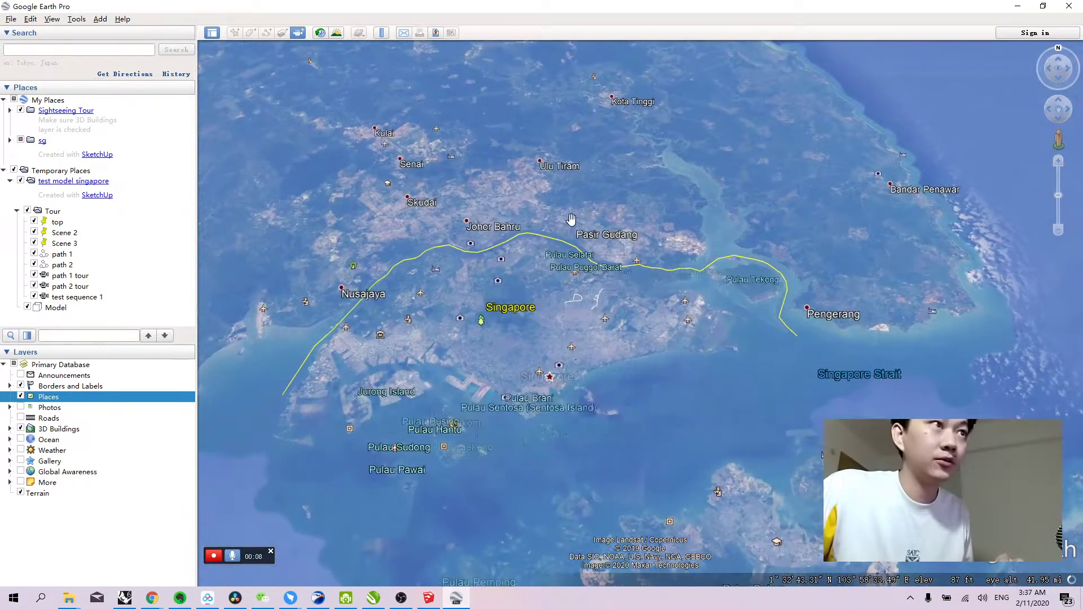
Continue the recording through the top view, path 1 tour and path 2 tour, stop it, and briefly play test sequence 1.
left_click(54, 214)
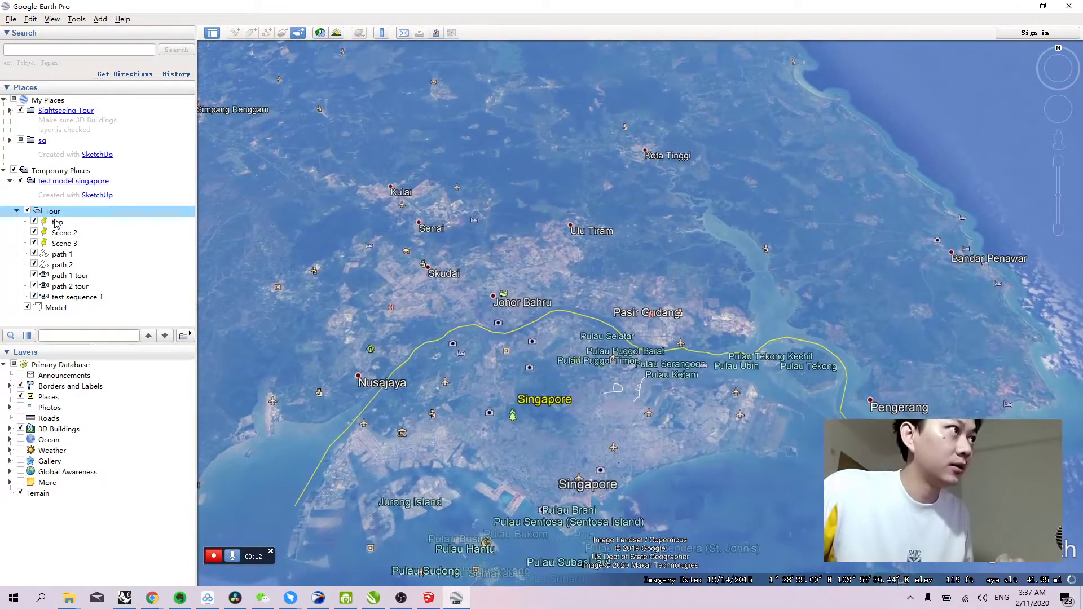
double_click(57, 223)
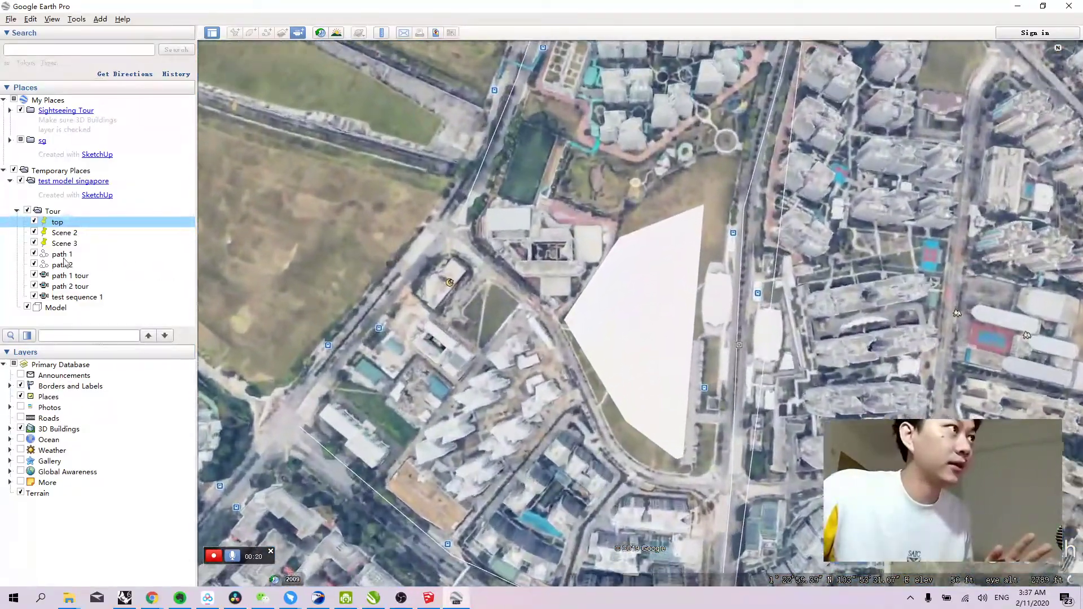
double_click(69, 275)
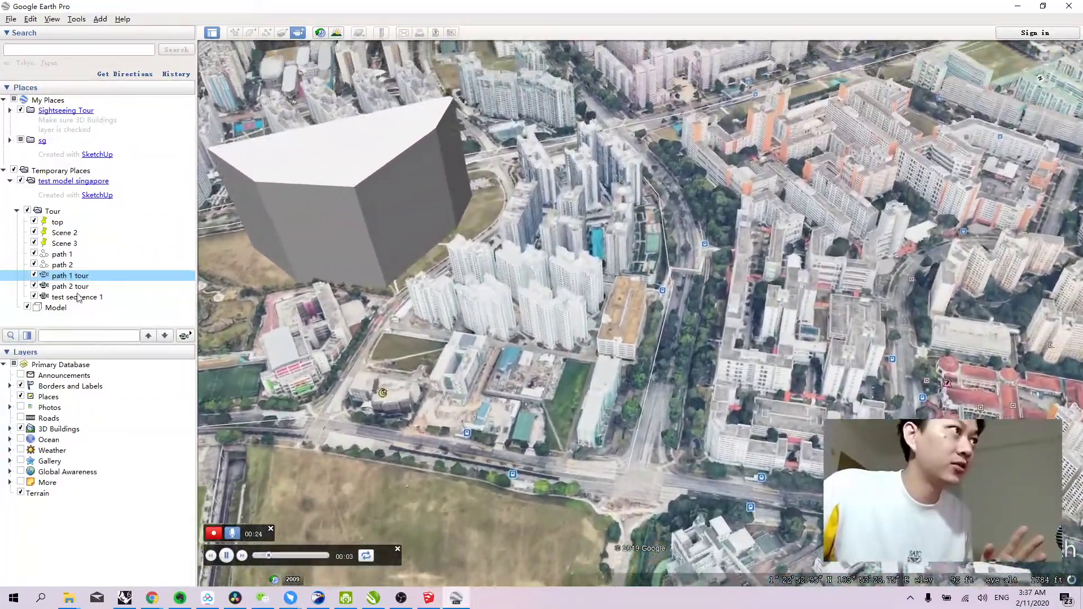
double_click(72, 288)
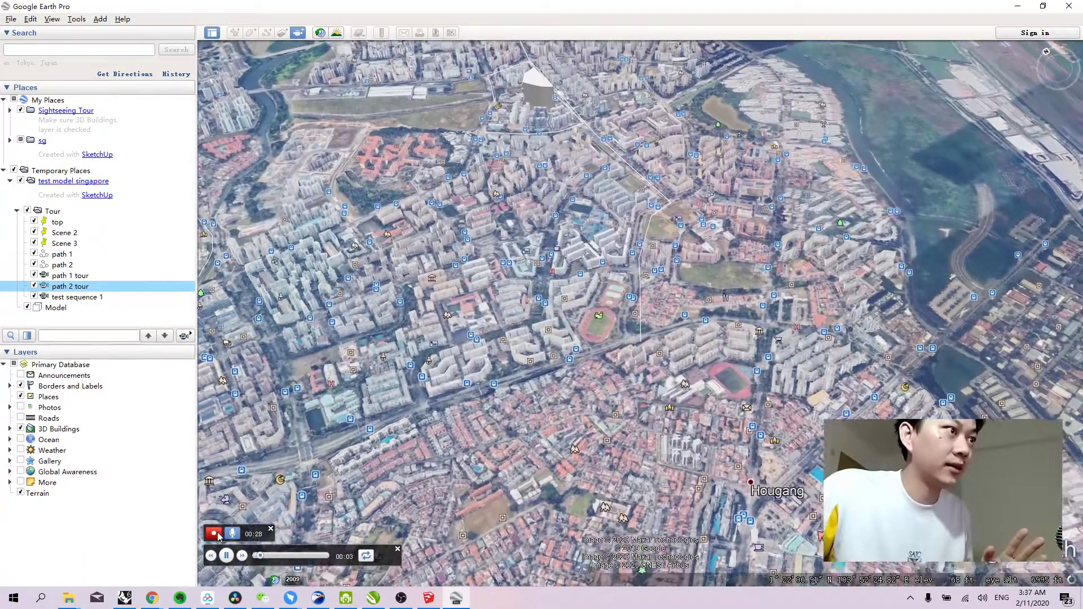
left_click(216, 534)
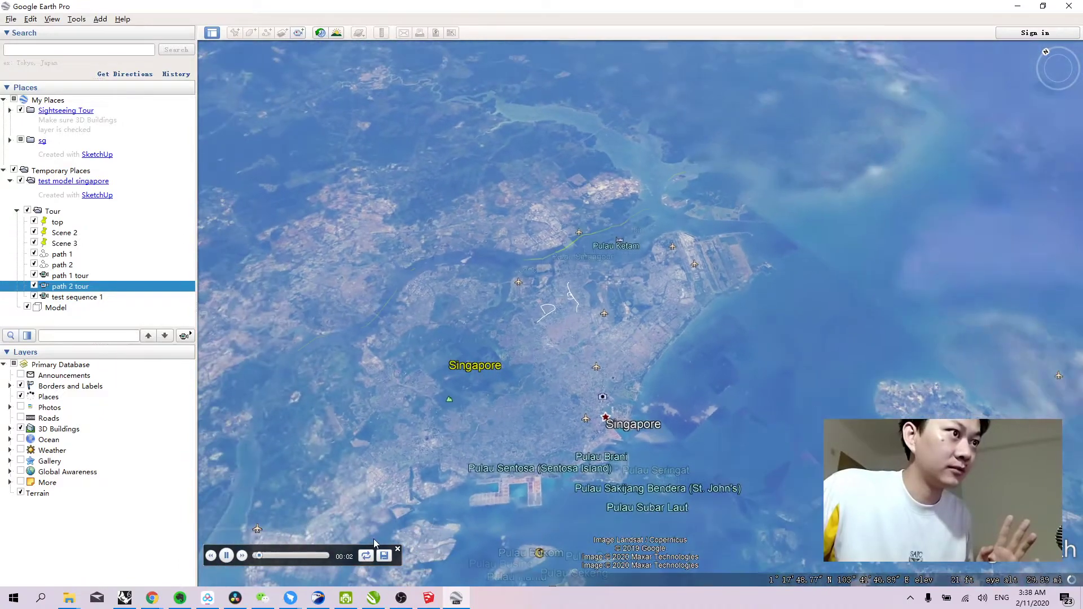
left_click(87, 298)
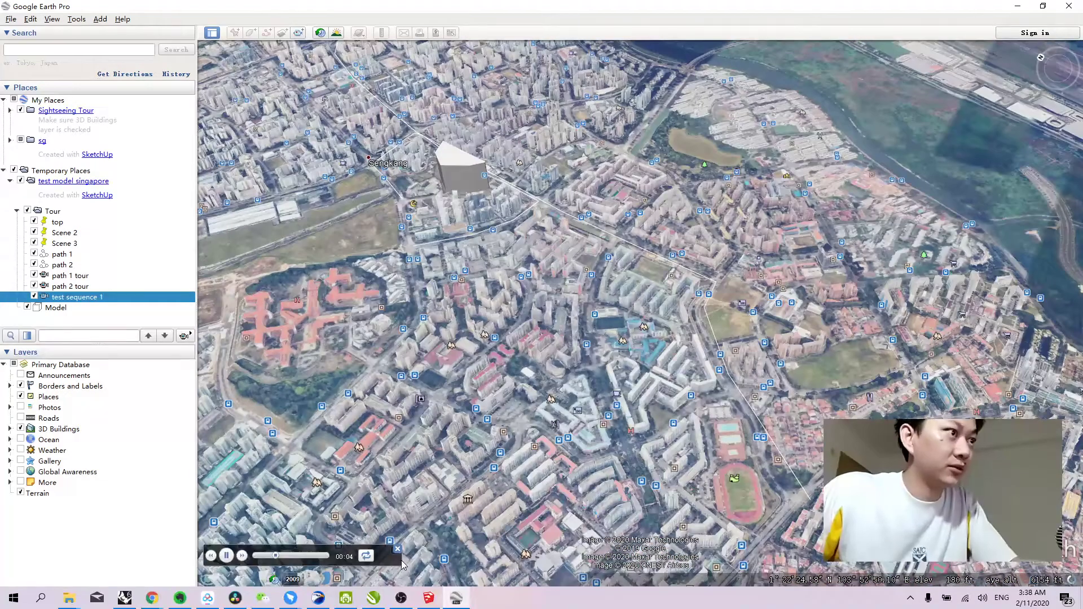
left_click(398, 550)
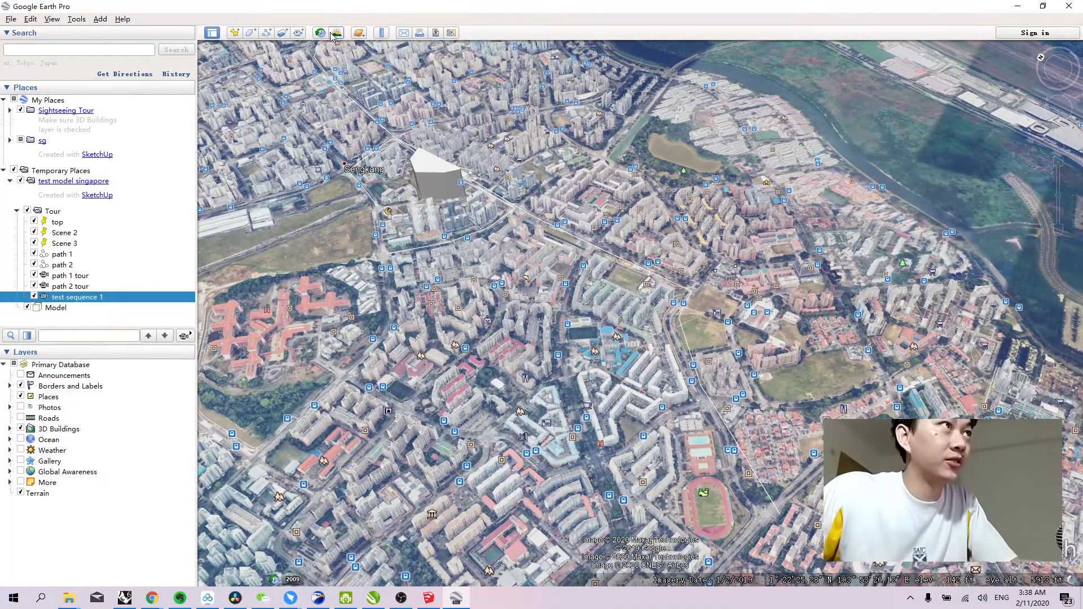
Preview the sunlight and building shadows around the model at a daytime hour, and turn the sunlight off.
left_click(336, 33)
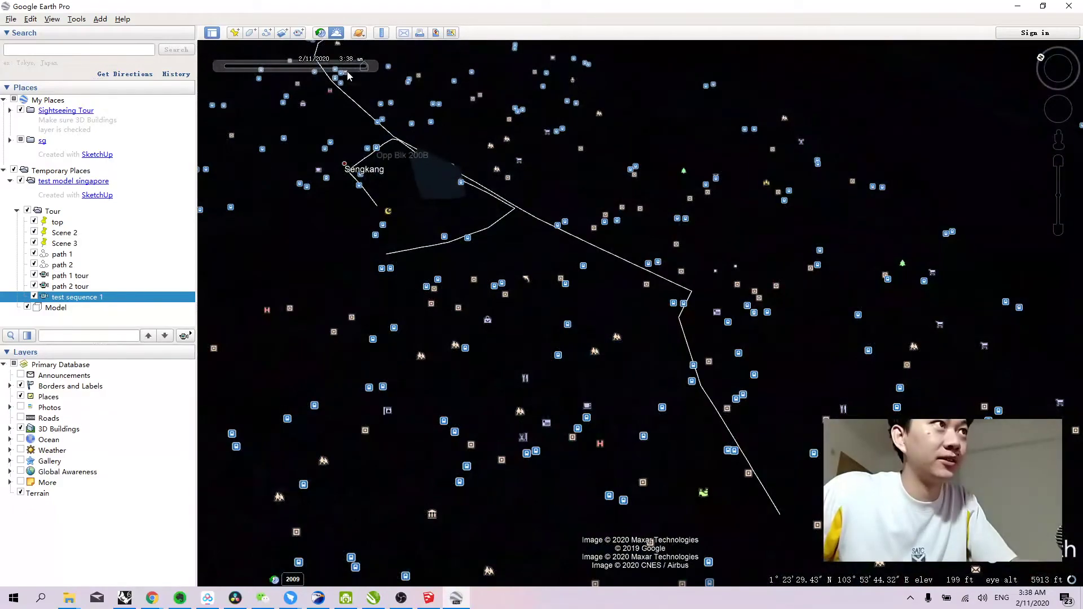
mouse_move(363, 67)
left_click_drag(324, 69, 280, 71)
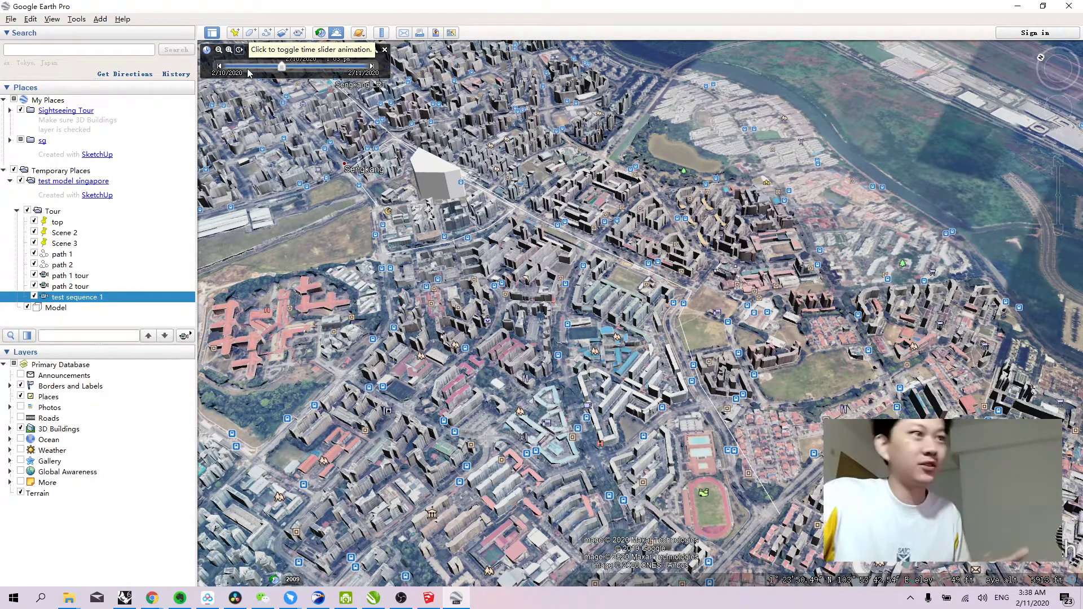
left_click(336, 33)
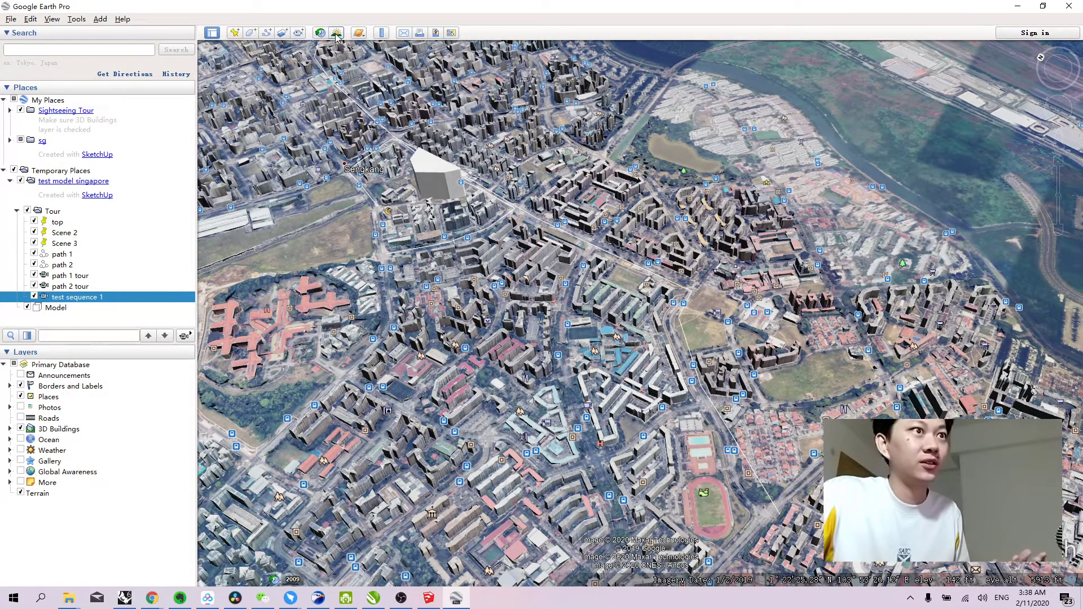
Turn off the sunlight shading over the city and the block model.
left_click(336, 33)
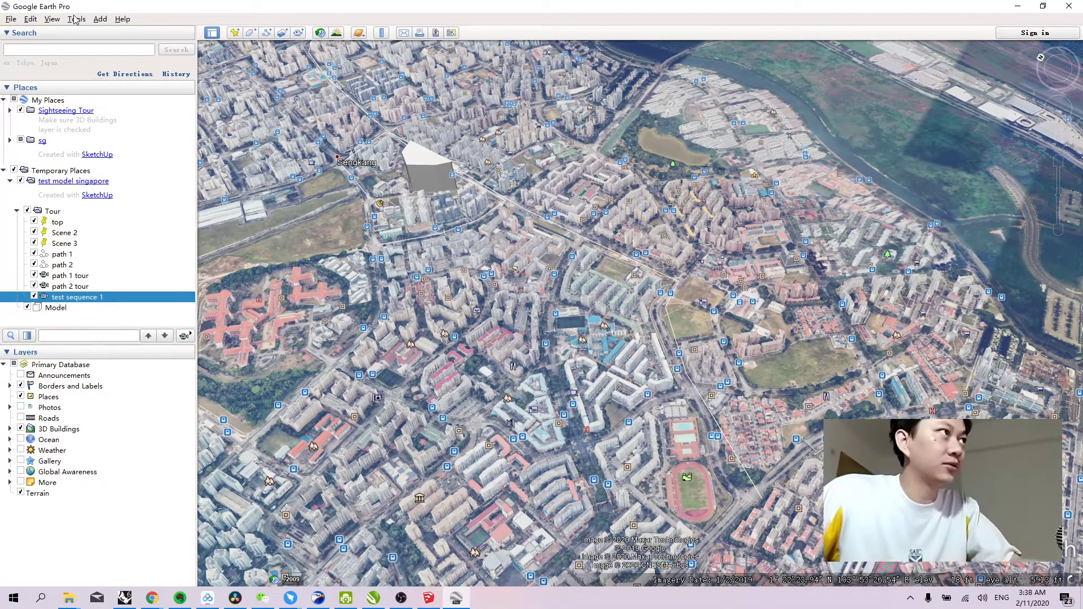
left_click(50, 19)
mouse_move(85, 24)
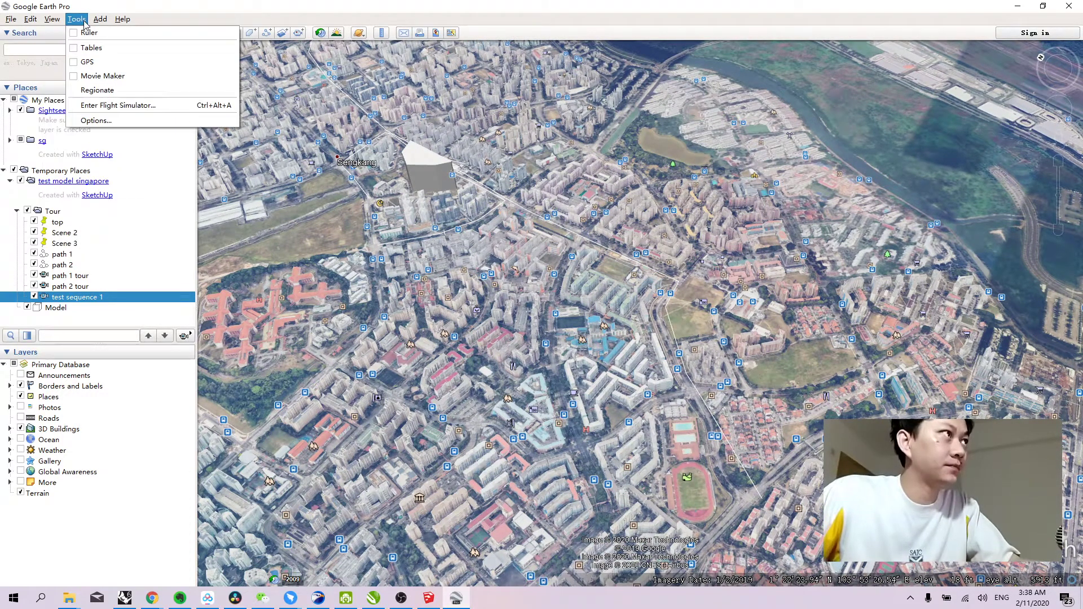
left_click(253, 4)
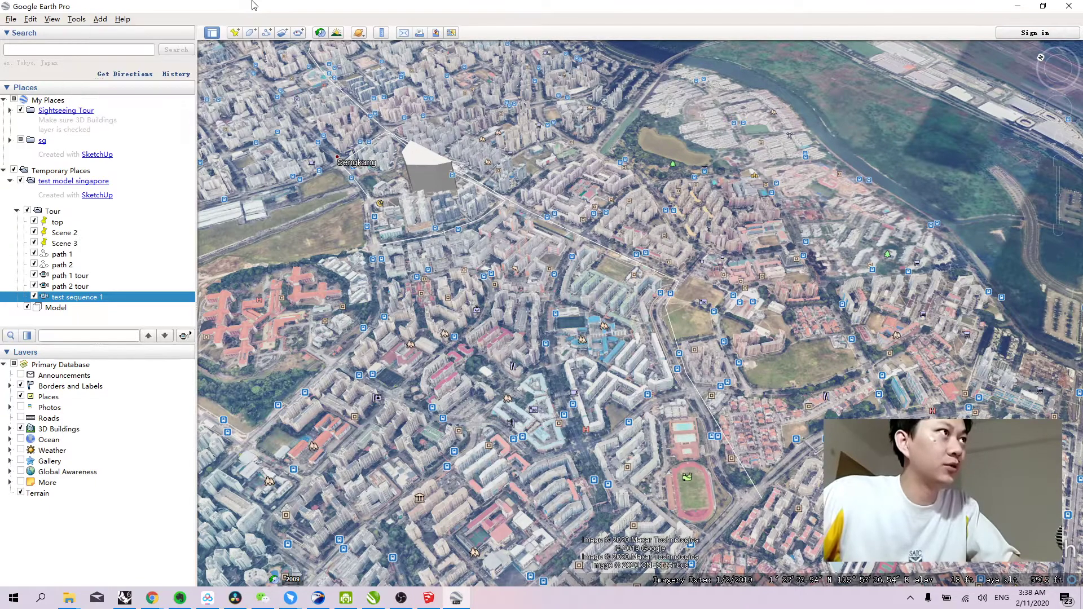
Play the test sequence 1 tour for a few seconds and close its playback.
double_click(79, 298)
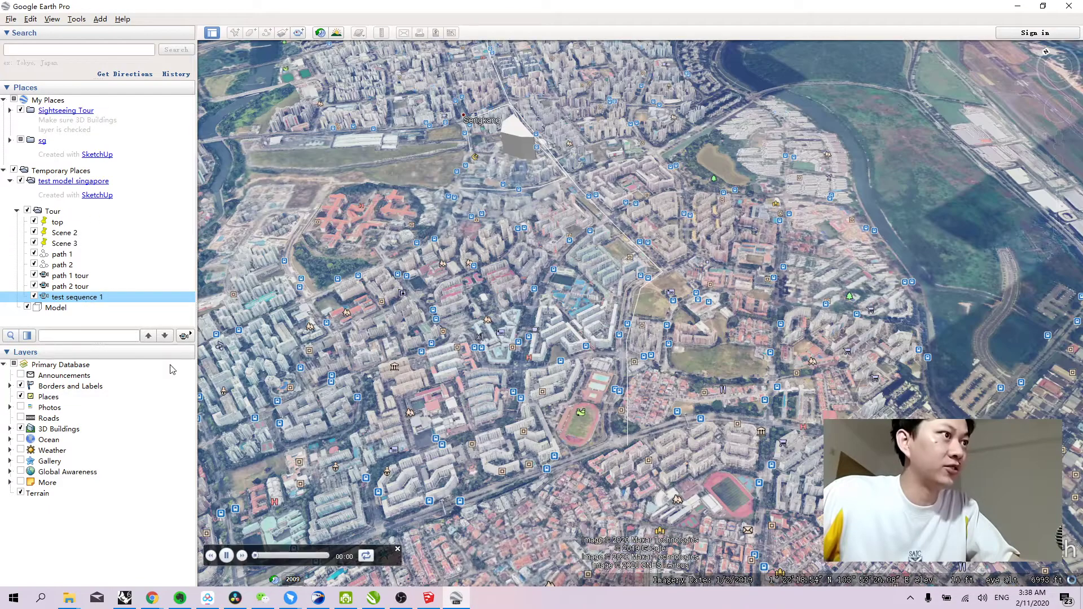
left_click(77, 19)
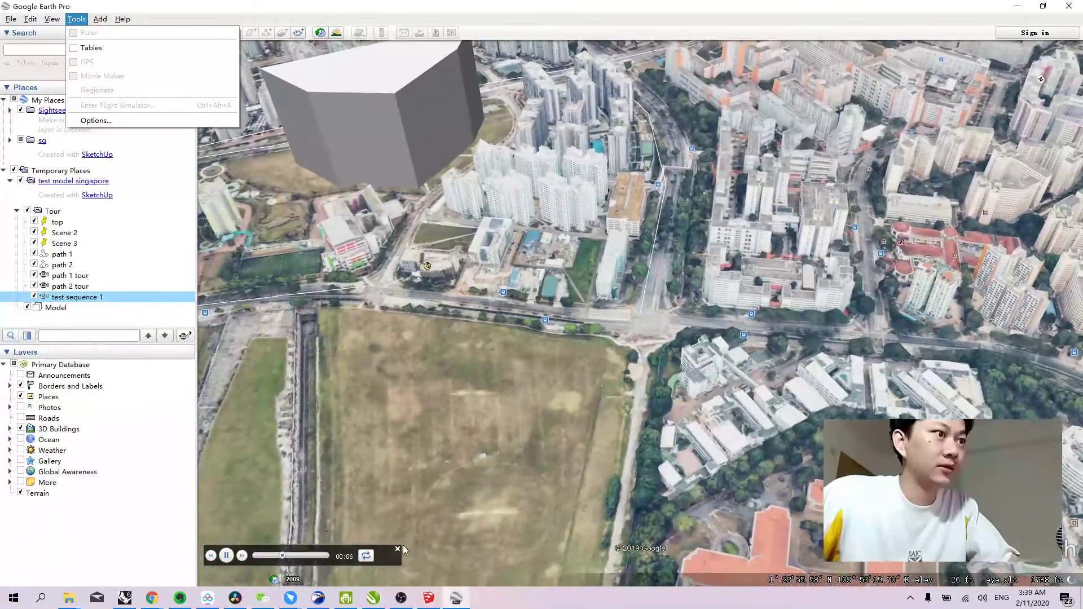
left_click(398, 547)
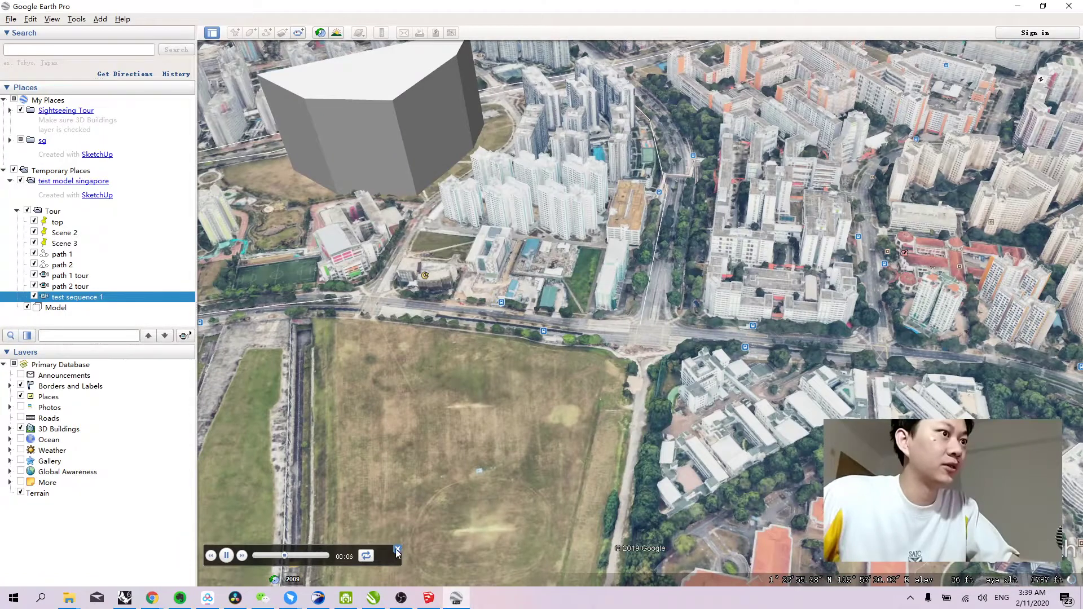
left_click(397, 549)
Open Movie Maker and choose the saved tour test sequence 1 as the recording source.
left_click(77, 19)
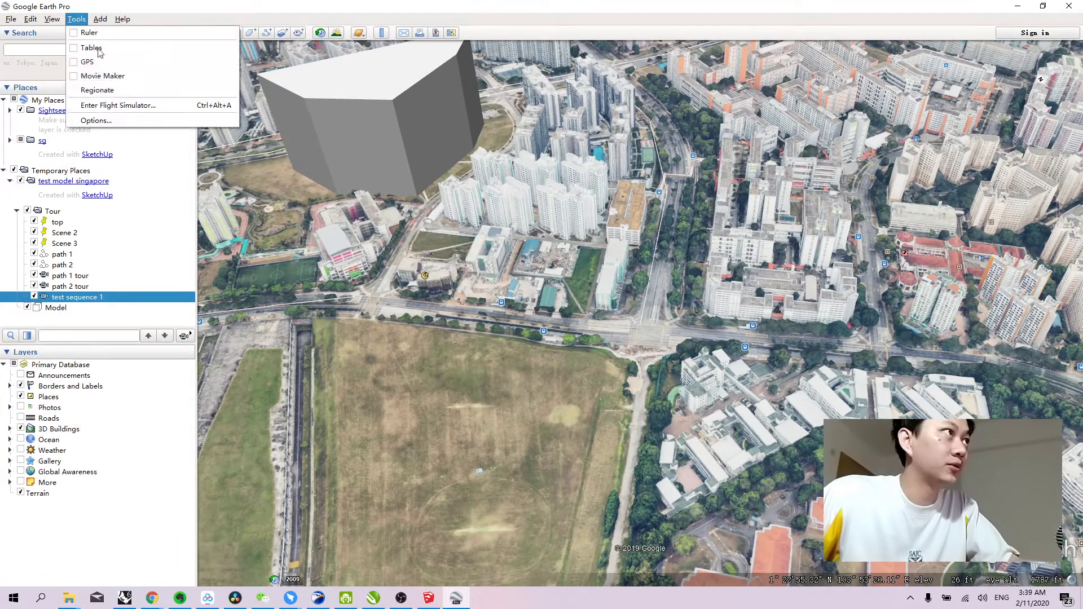
left_click(103, 79)
left_click_drag(454, 220, 431, 208)
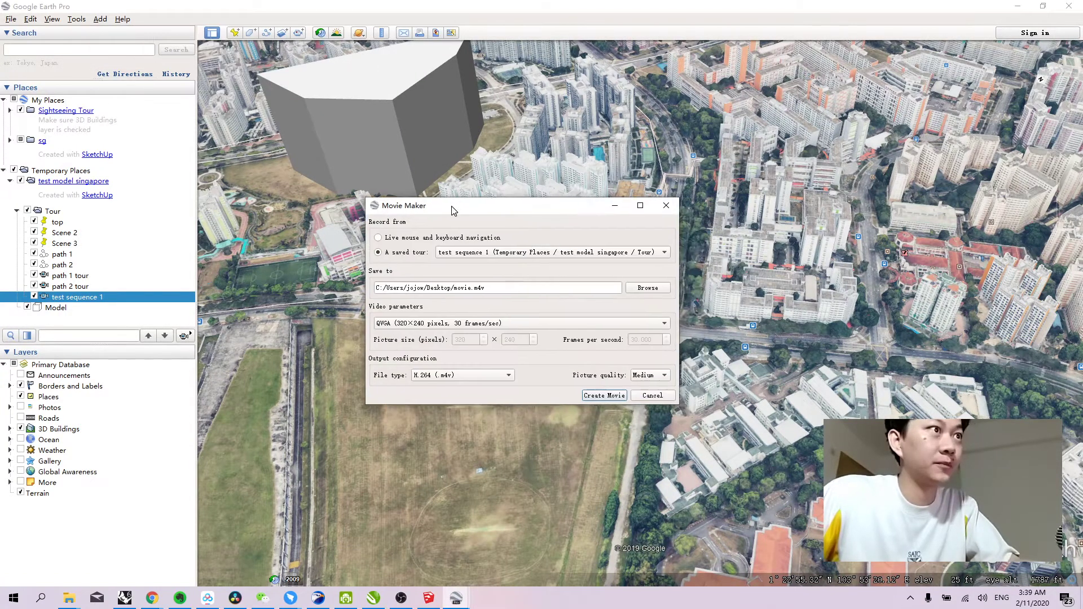
left_click(491, 252)
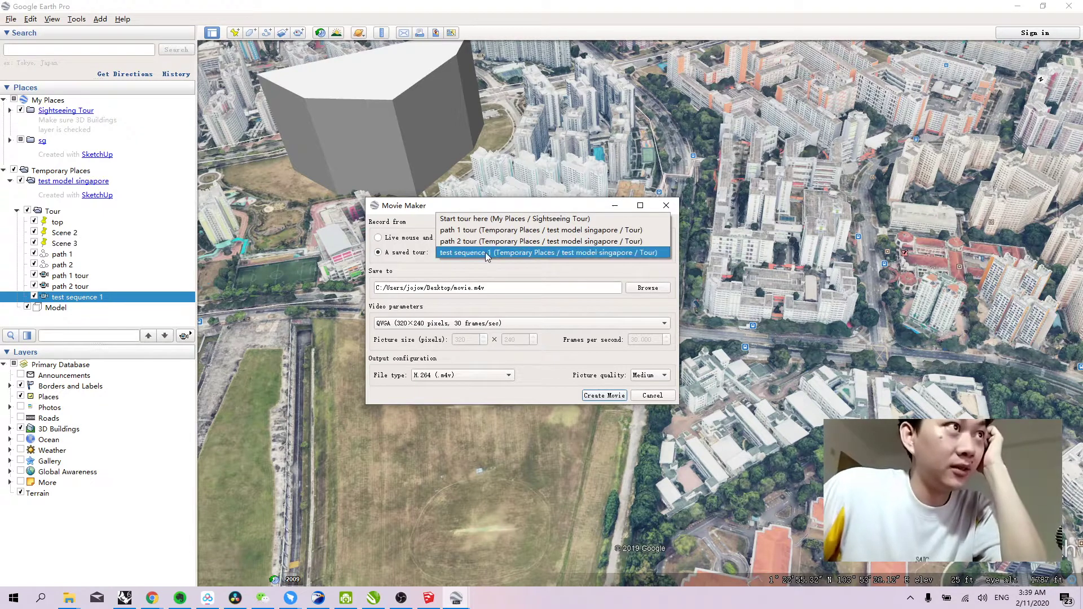
left_click(487, 253)
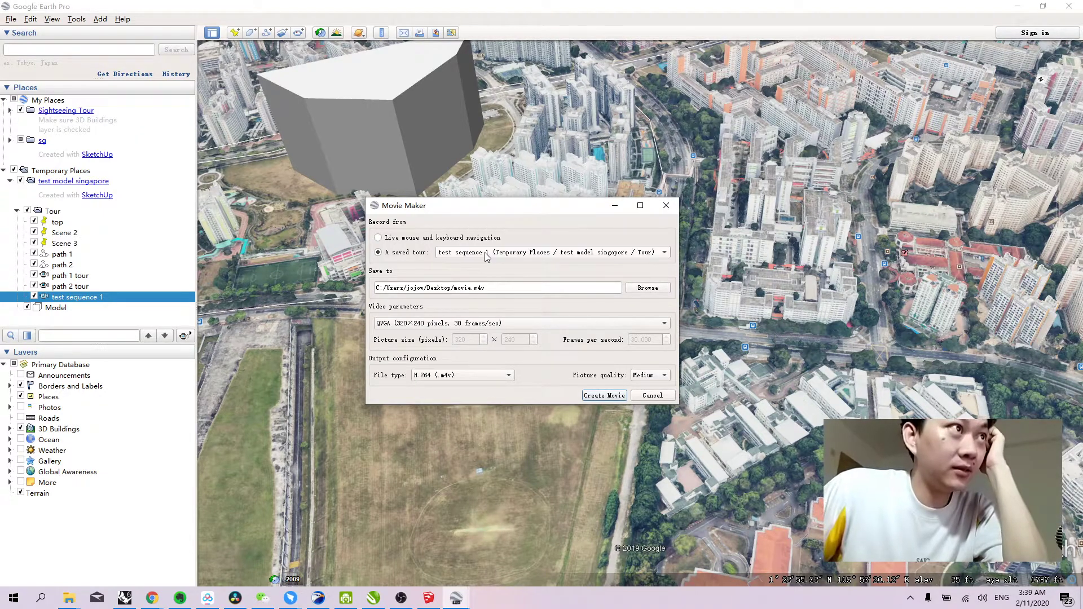
Set the movie's video parameters to VGA (640×480 pixels, 30 frames/sec) and keep the picture quality at Medium.
left_click(449, 323)
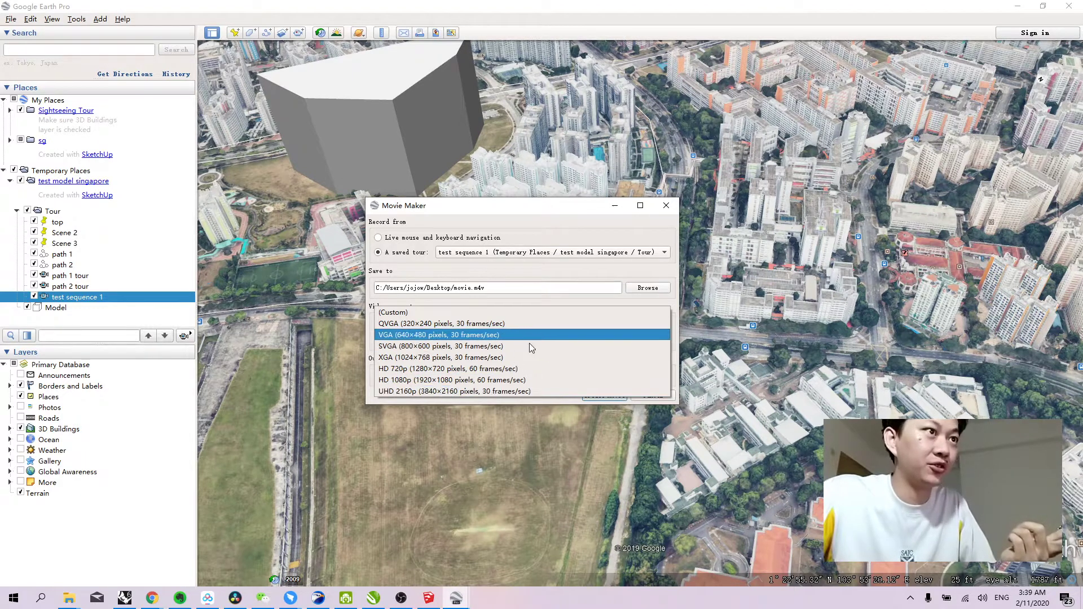
left_click(495, 381)
left_click(539, 326)
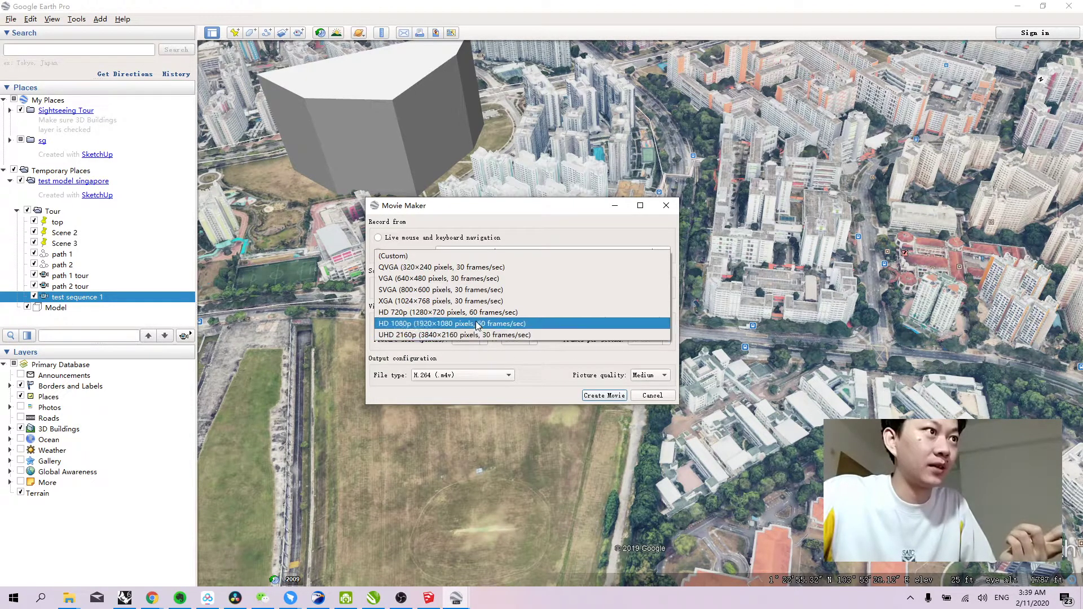
left_click(467, 280)
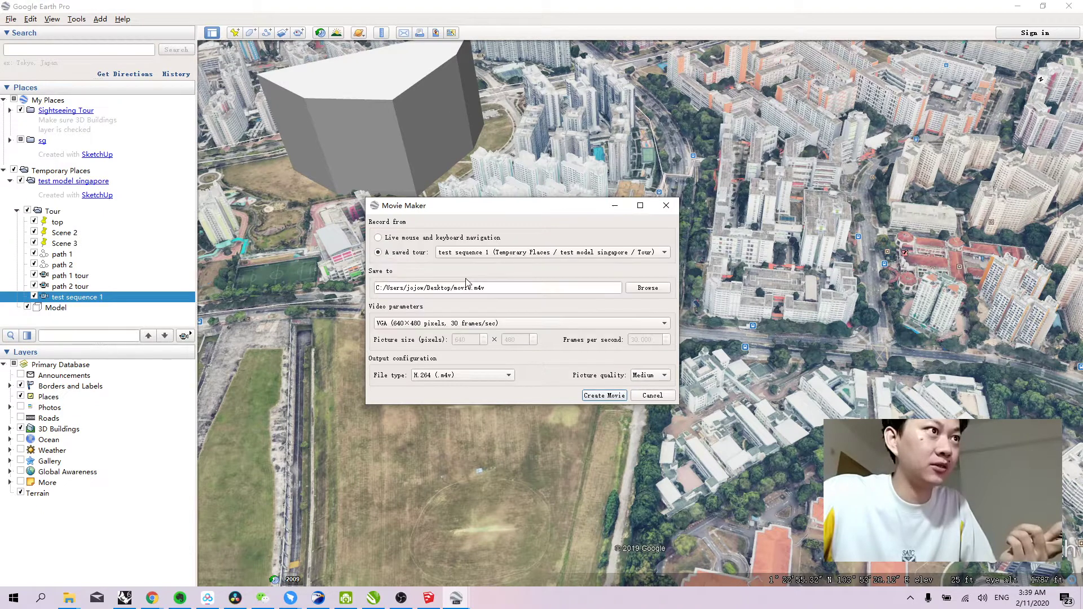
left_click(646, 377)
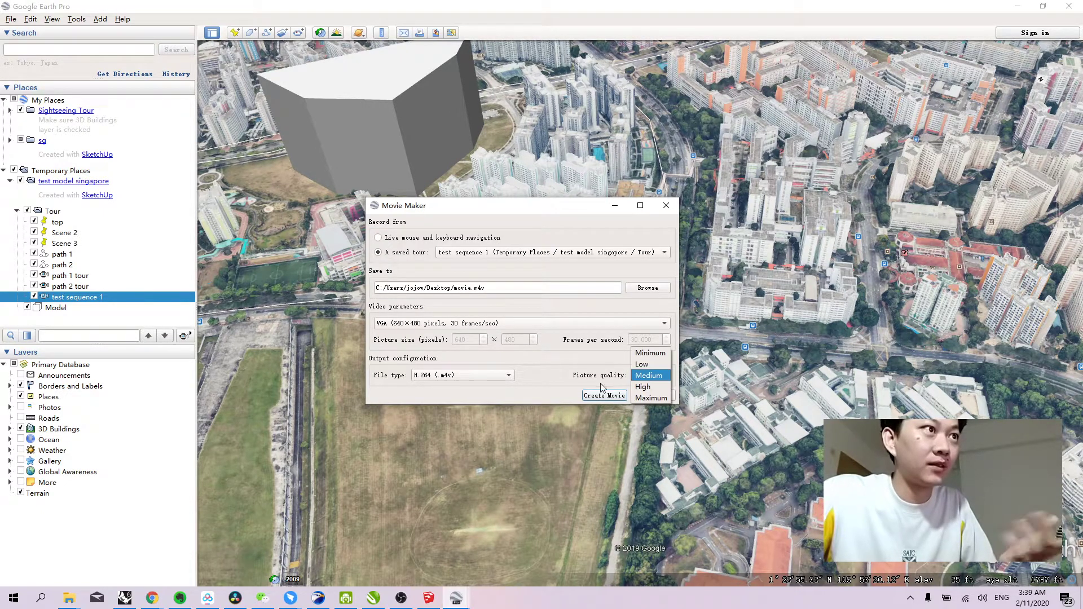
left_click(559, 388)
Create the movie from the tour, overwriting the existing movie.m4v on the desktop.
left_click(440, 323)
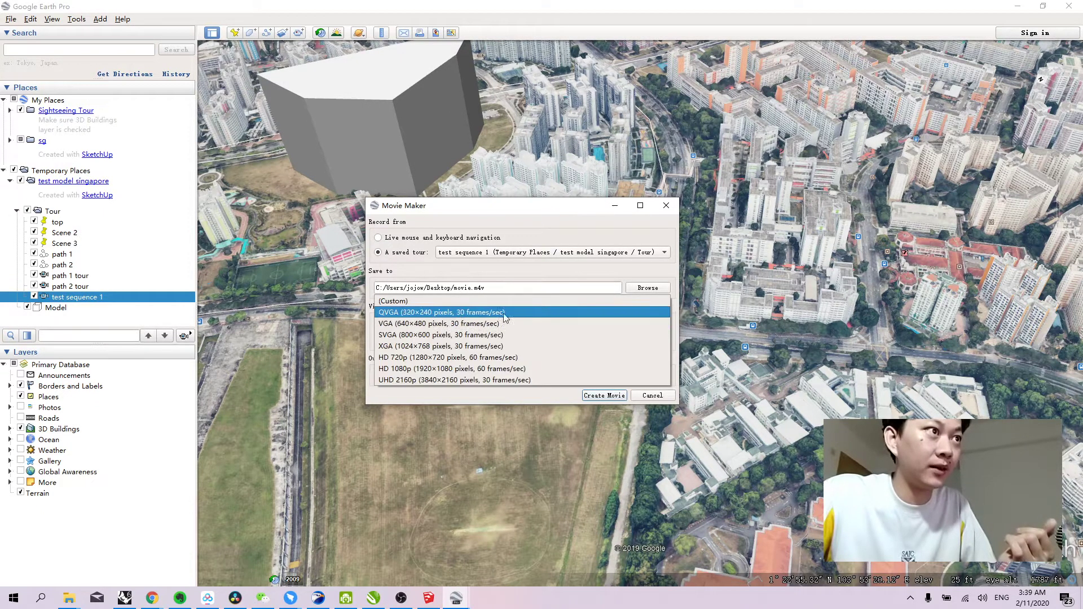
left_click(574, 389)
left_click(596, 395)
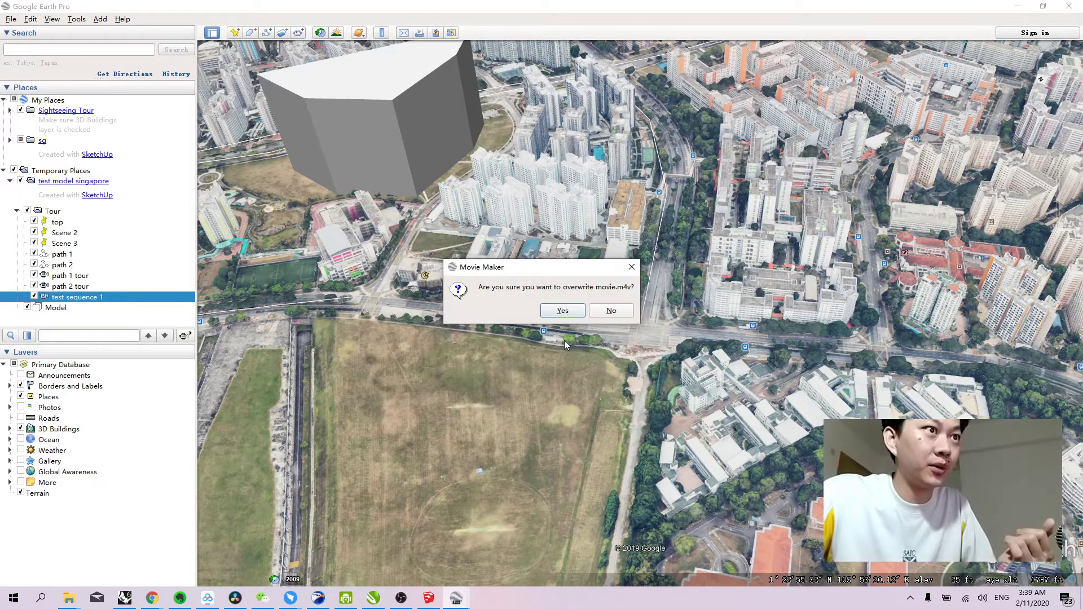
left_click(564, 311)
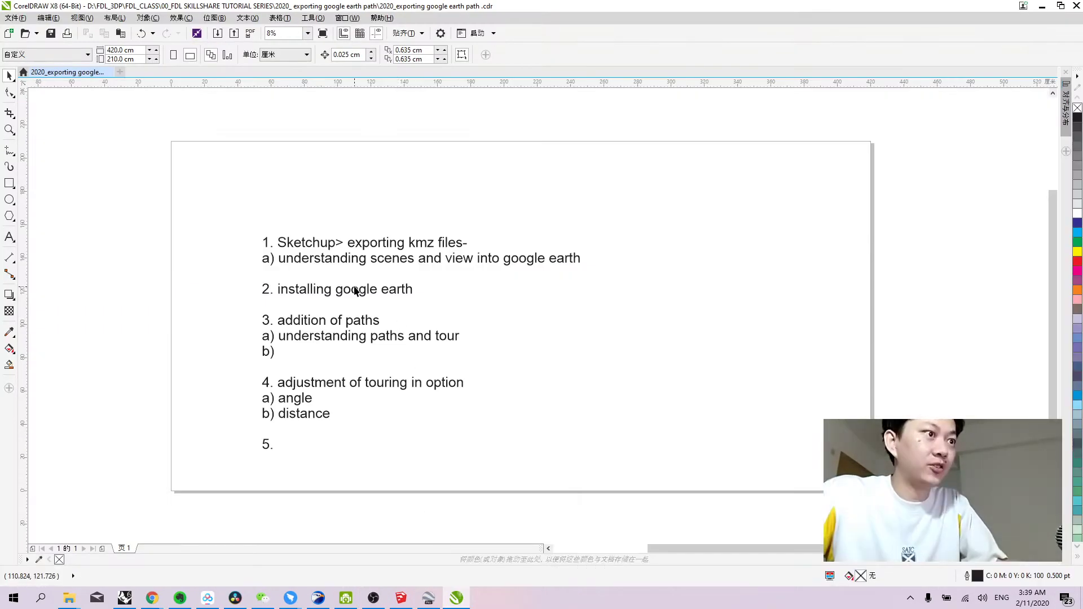
In CorelDRAW, move the tutorial outline text up about 14 cm on the page and deselect it.
middle_click_drag(354, 289, 363, 284)
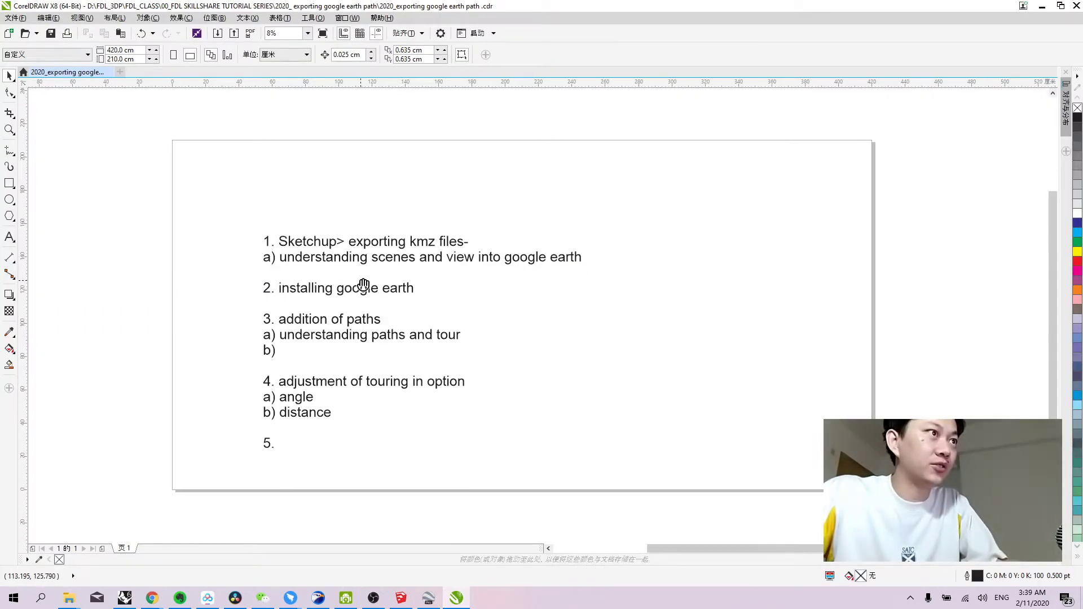
left_click_drag(238, 198, 798, 519)
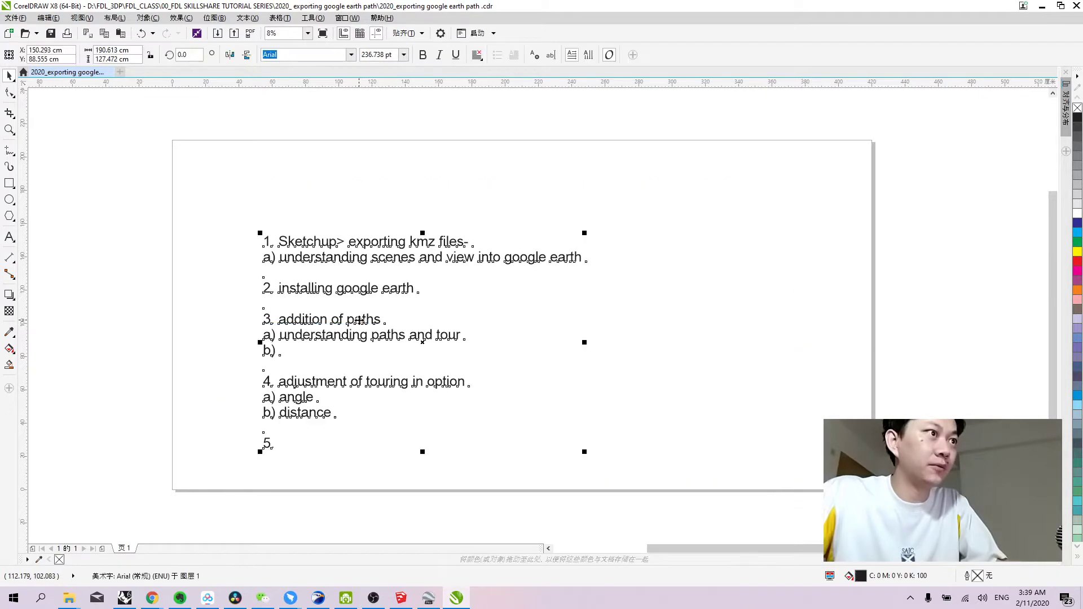
left_click_drag(360, 321, 359, 297)
left_click_drag(214, 188, 640, 250)
left_click(350, 242)
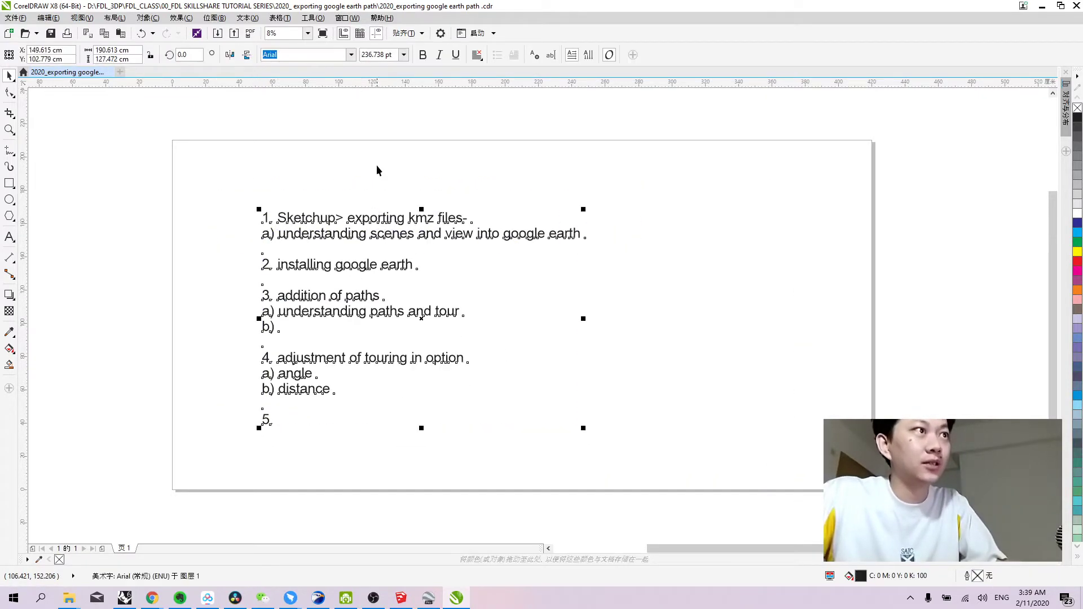
left_click(377, 166)
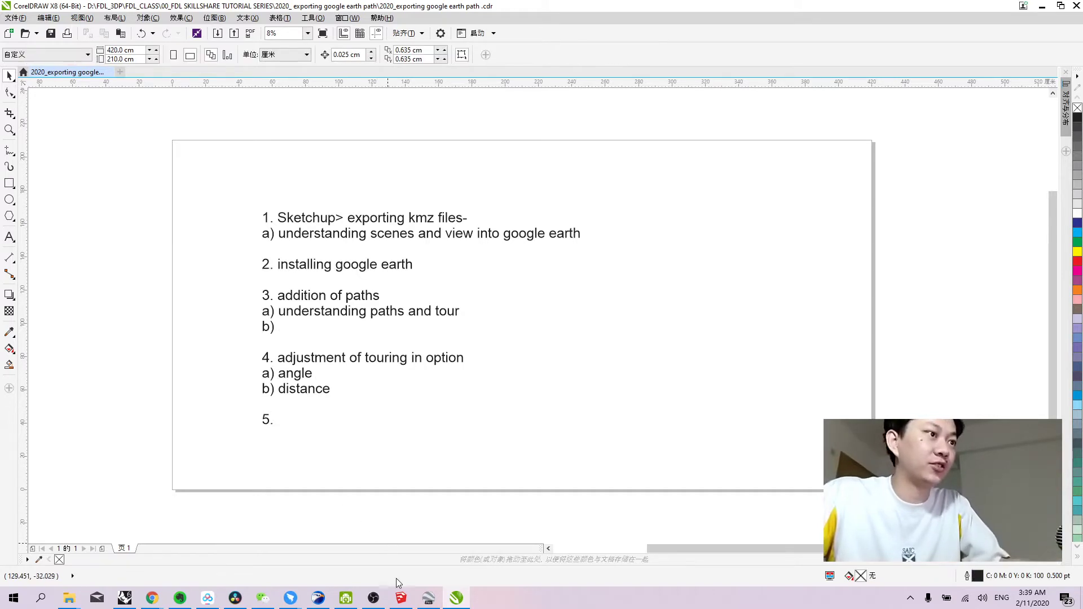
Review the block model in SketchUp and its exported scene views in Google Earth Pro, and return to the CorelDRAW outline.
left_click(400, 596)
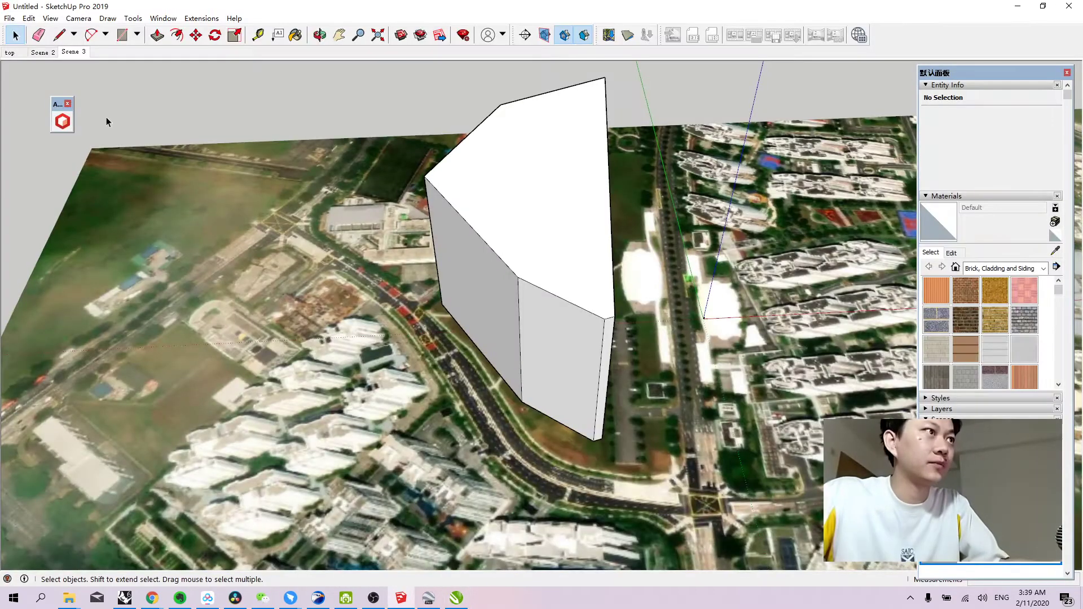
left_click(429, 598)
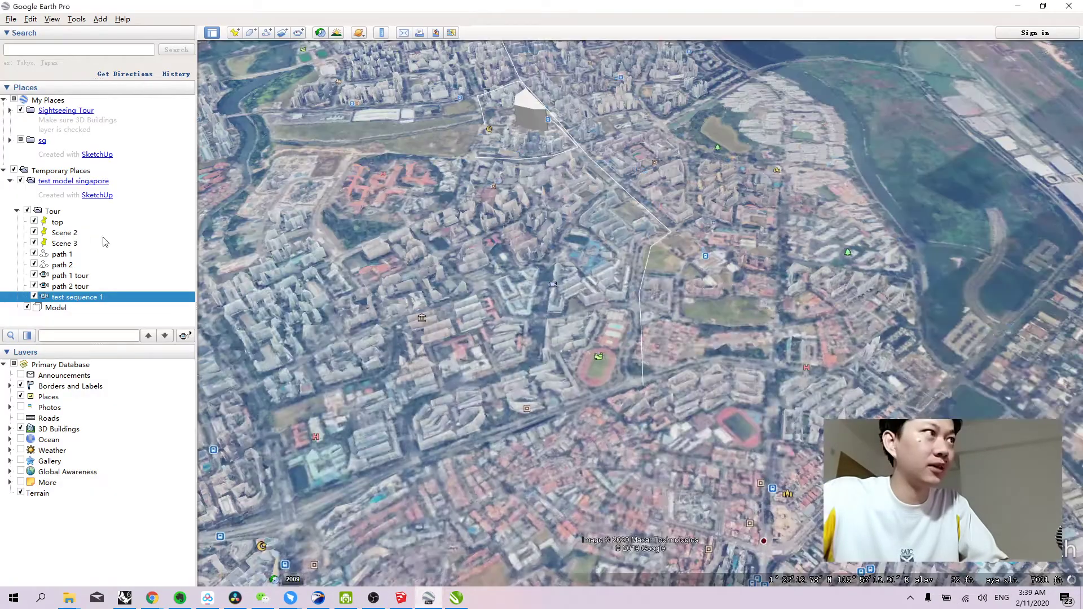
left_click(64, 234)
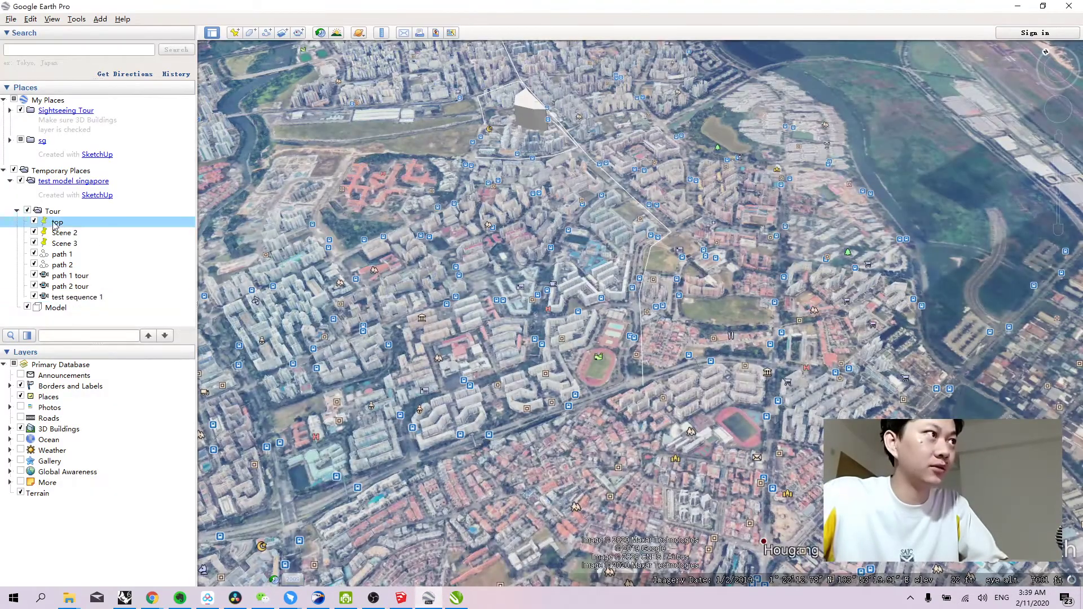
left_click(64, 242)
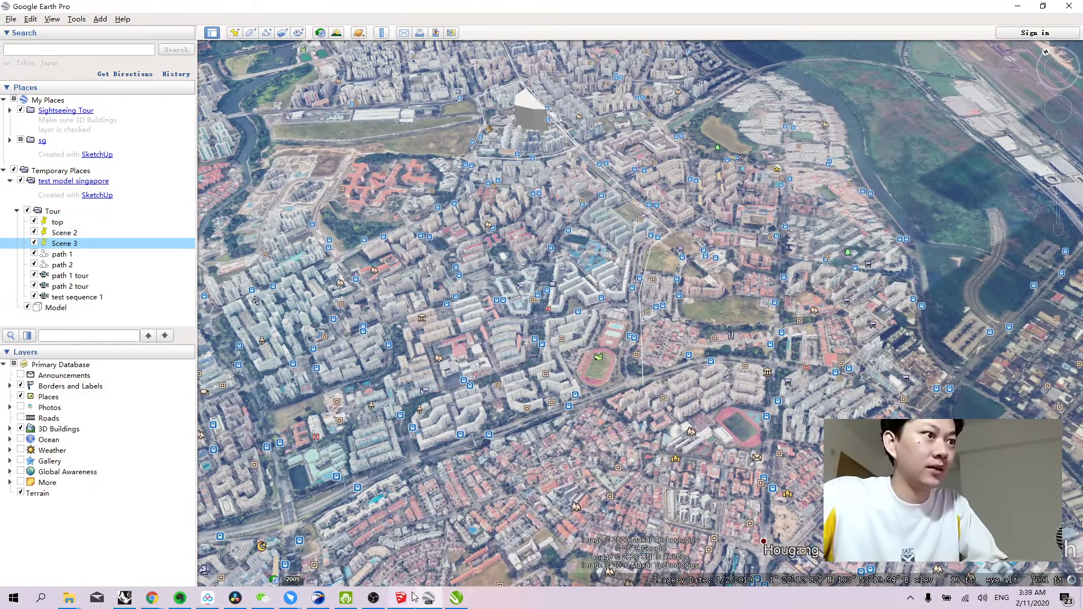
left_click(451, 599)
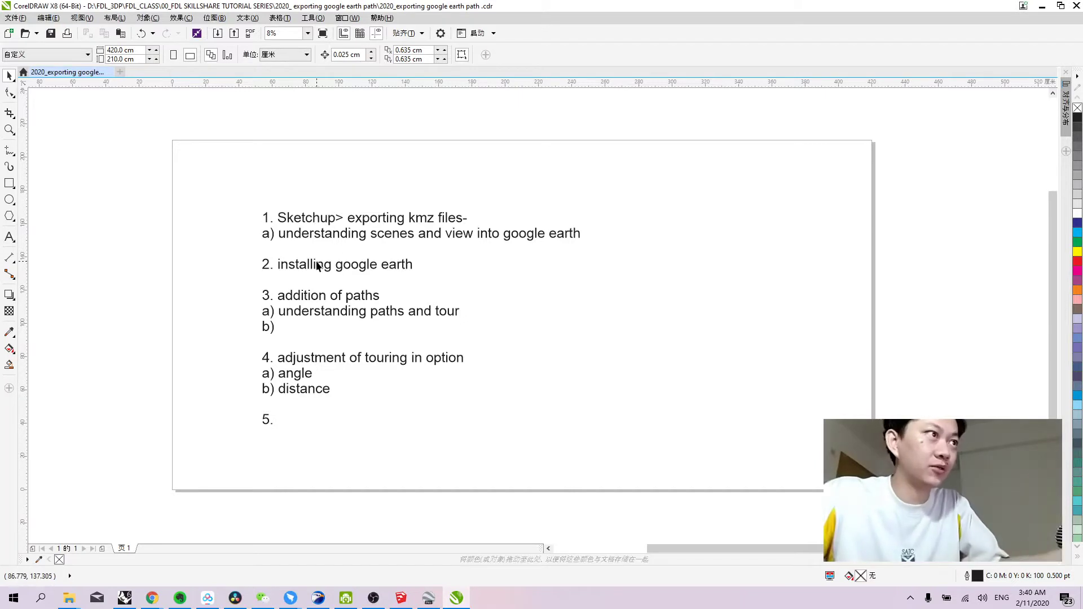